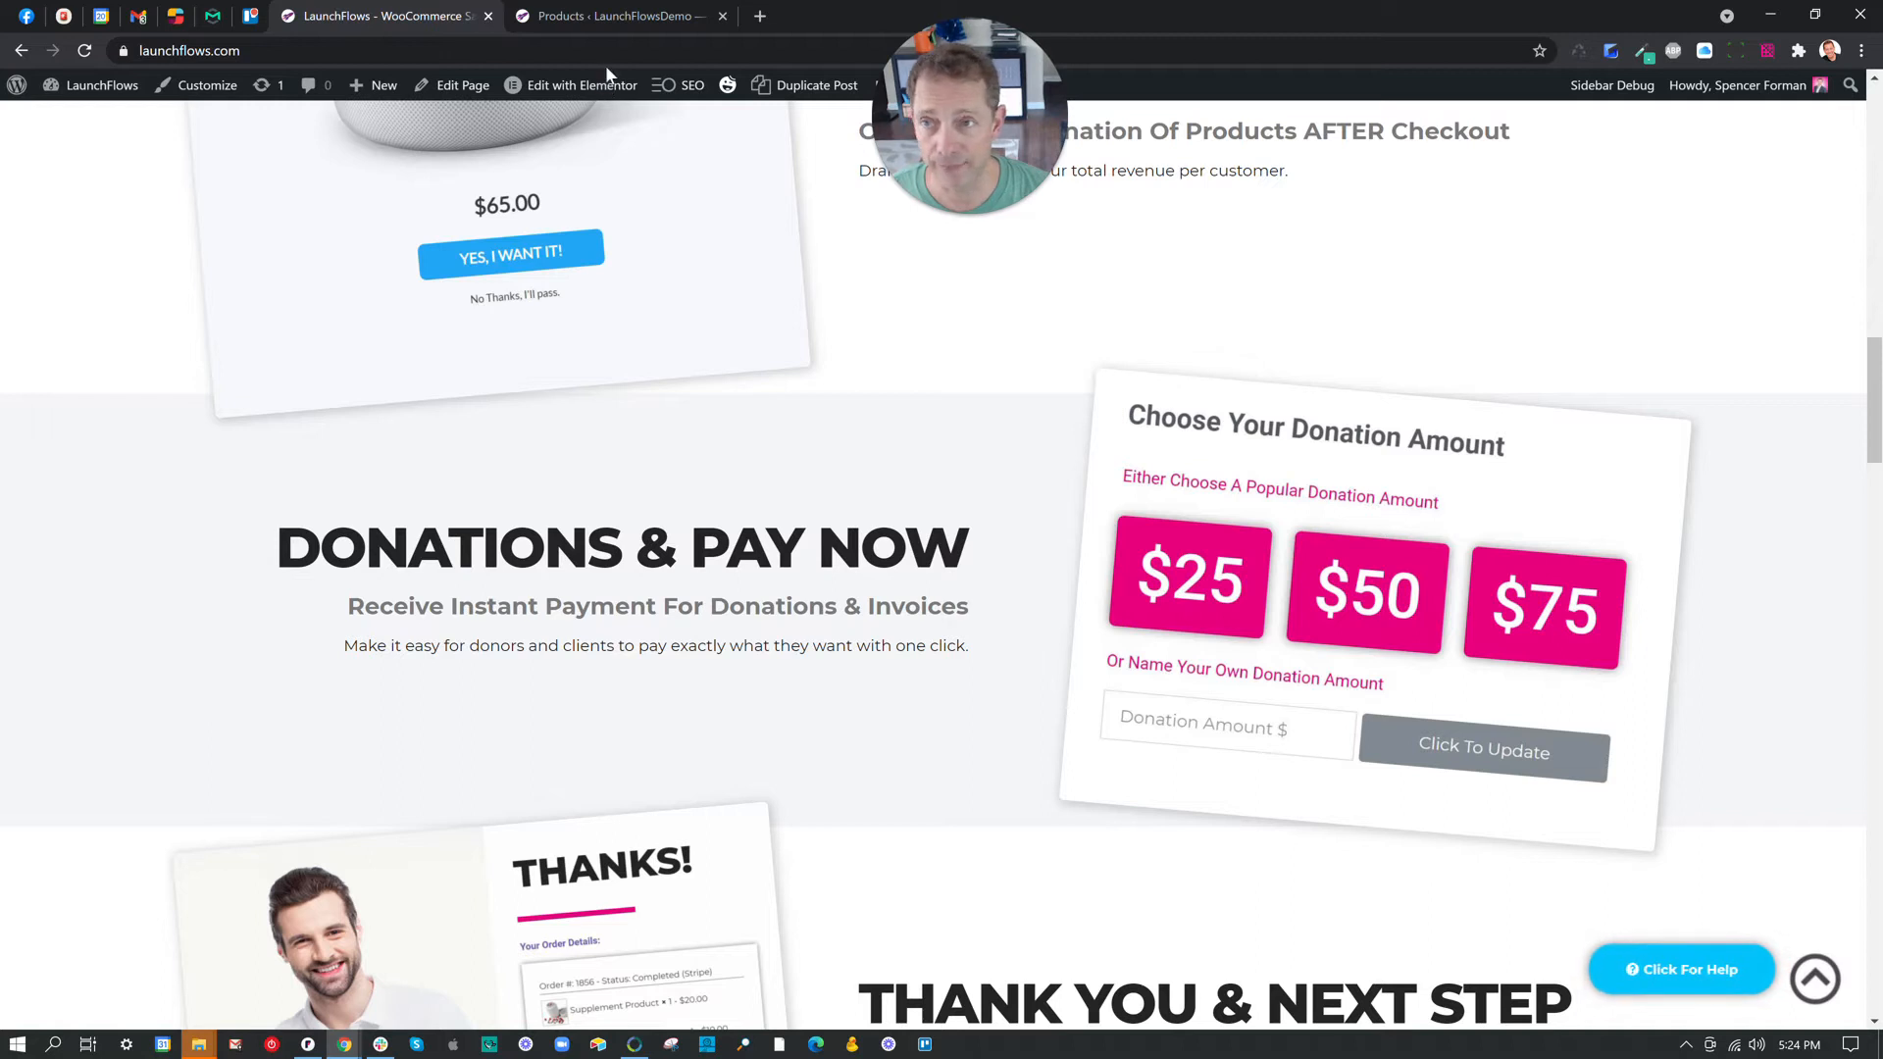
# Switch to the demo site's product list and add a new product named "Donation Or Pay Me Product".
pyautogui.click(592, 17)
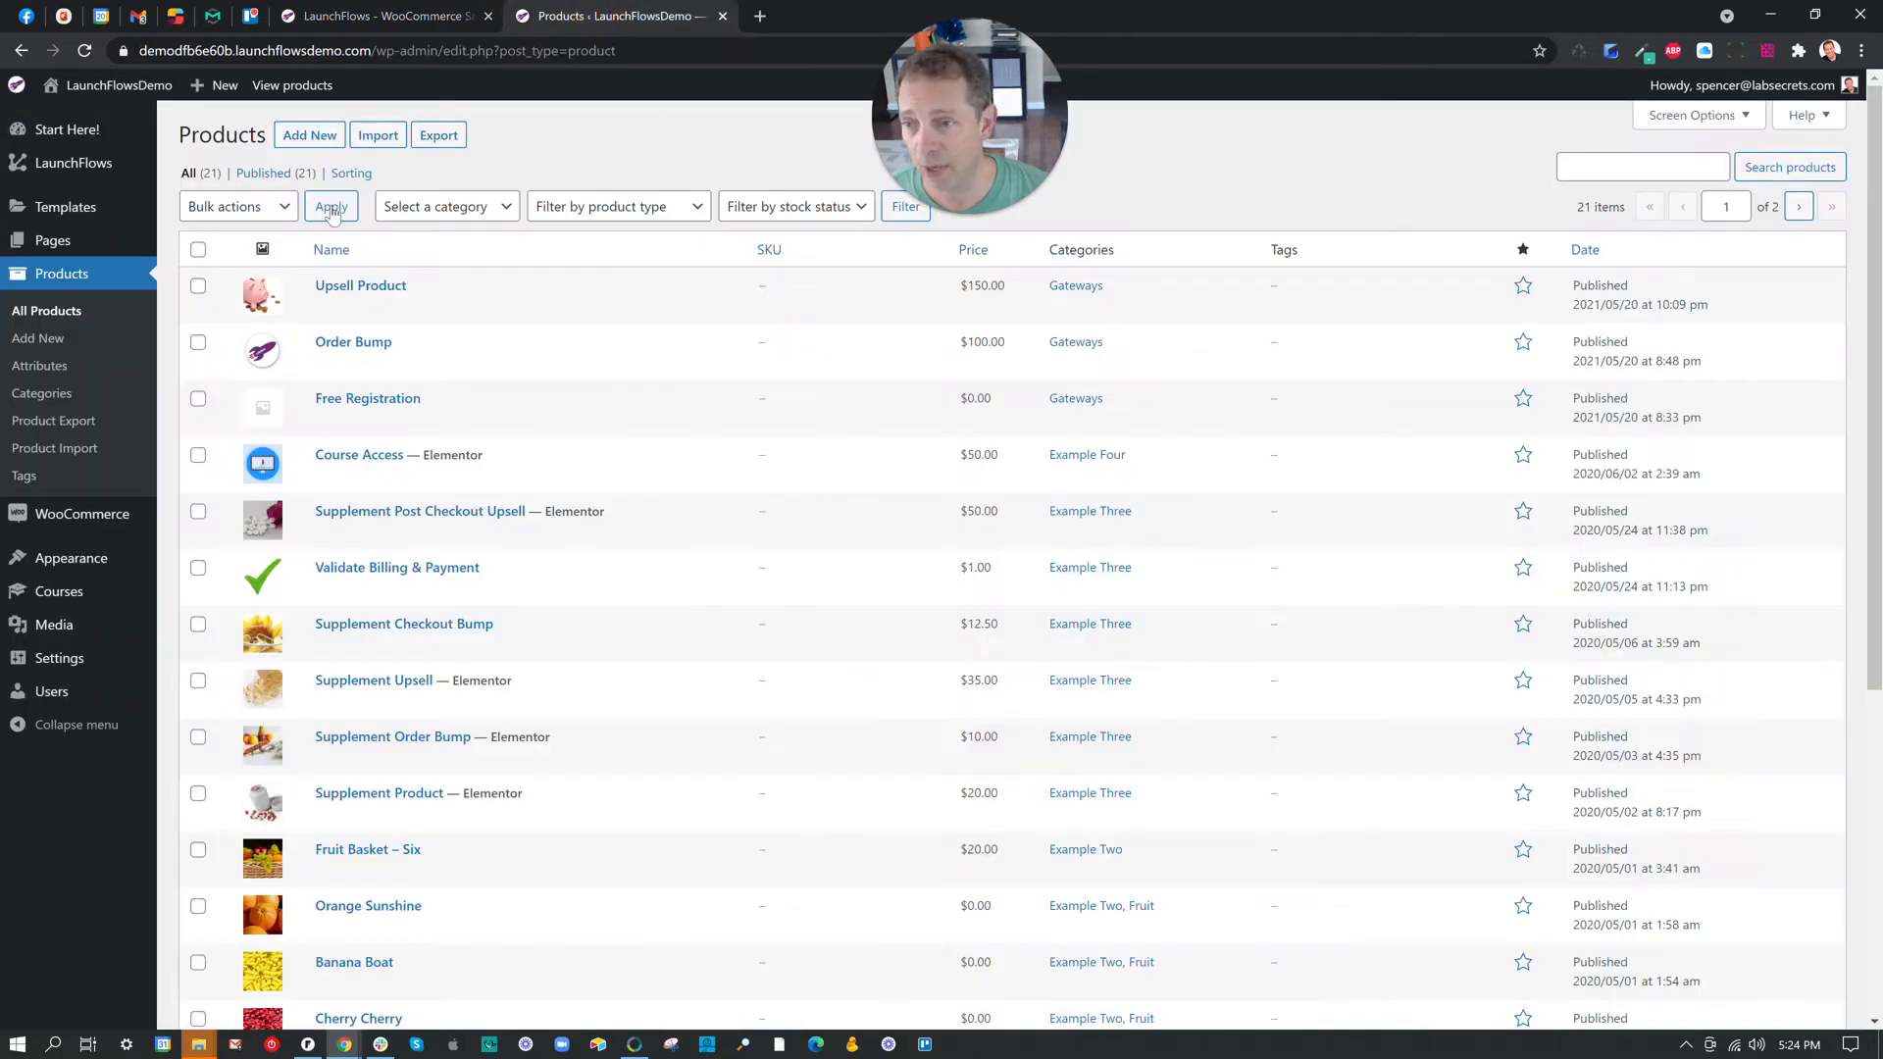
pyautogui.click(322, 140)
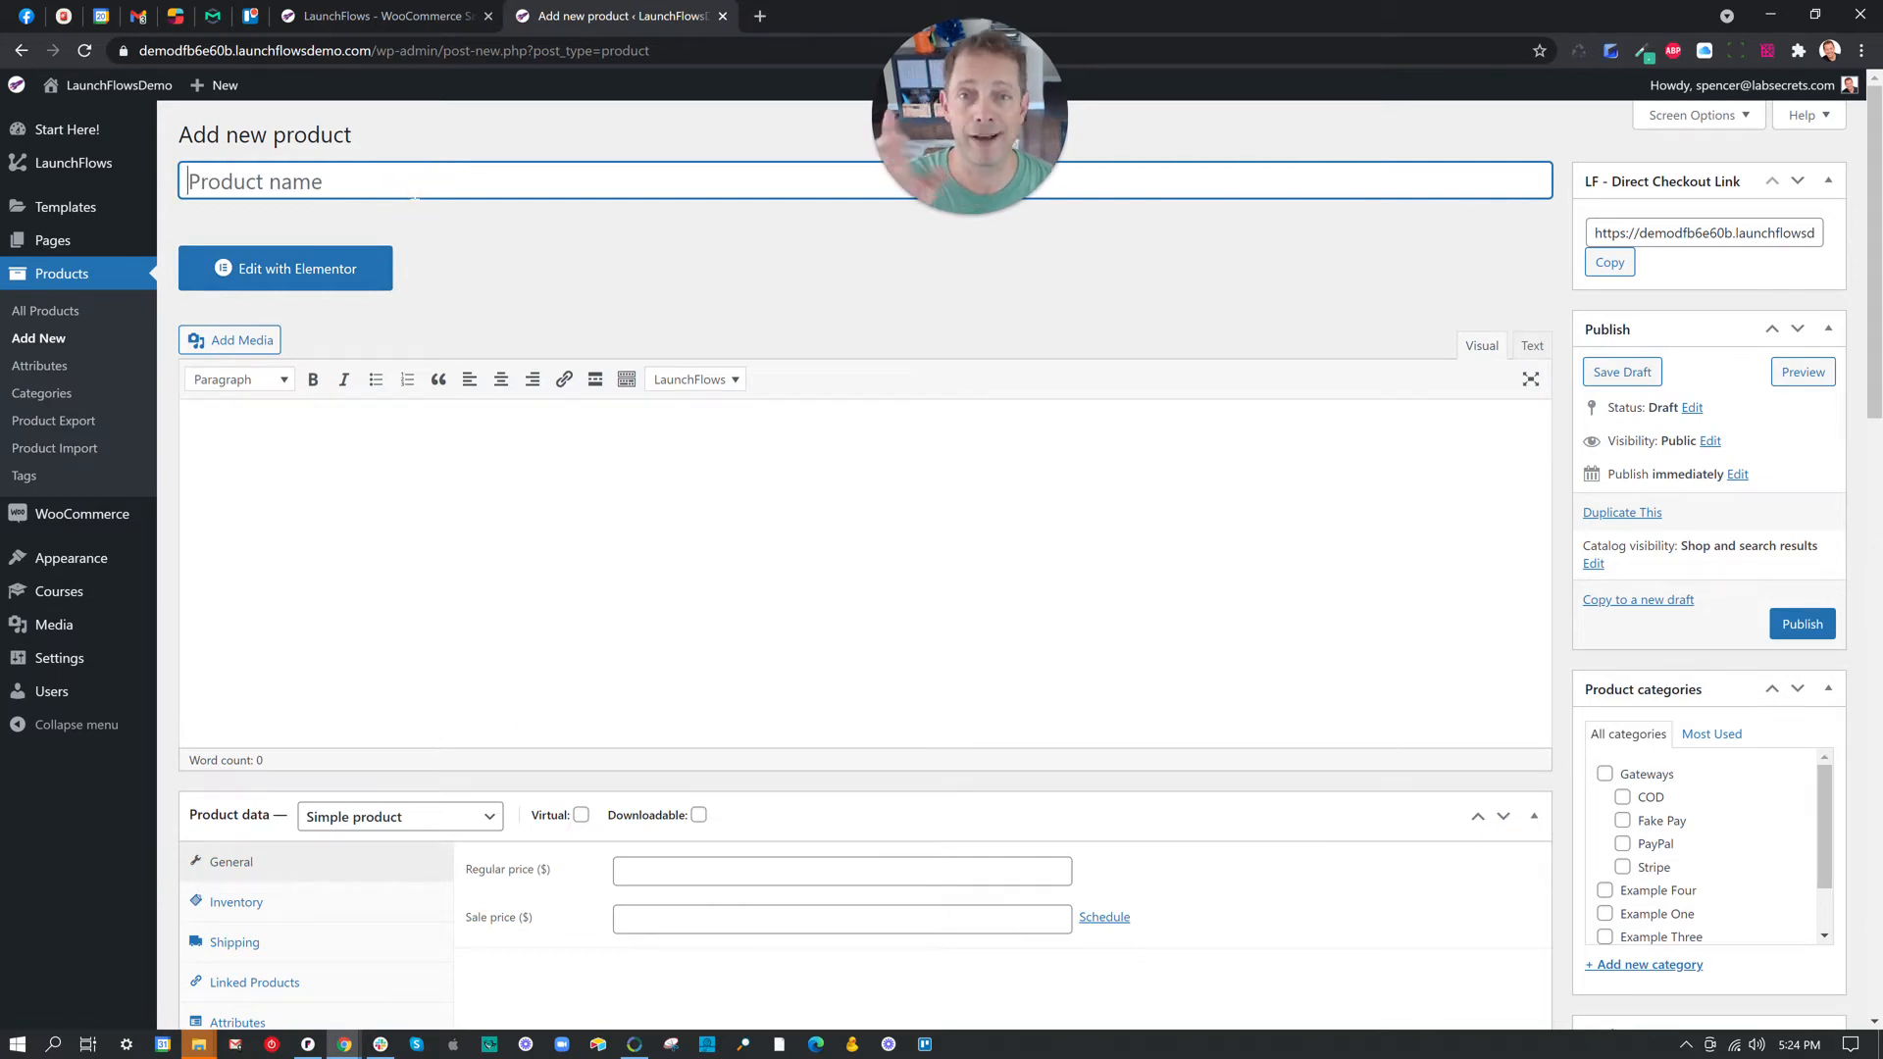
pyautogui.write('Donation O')
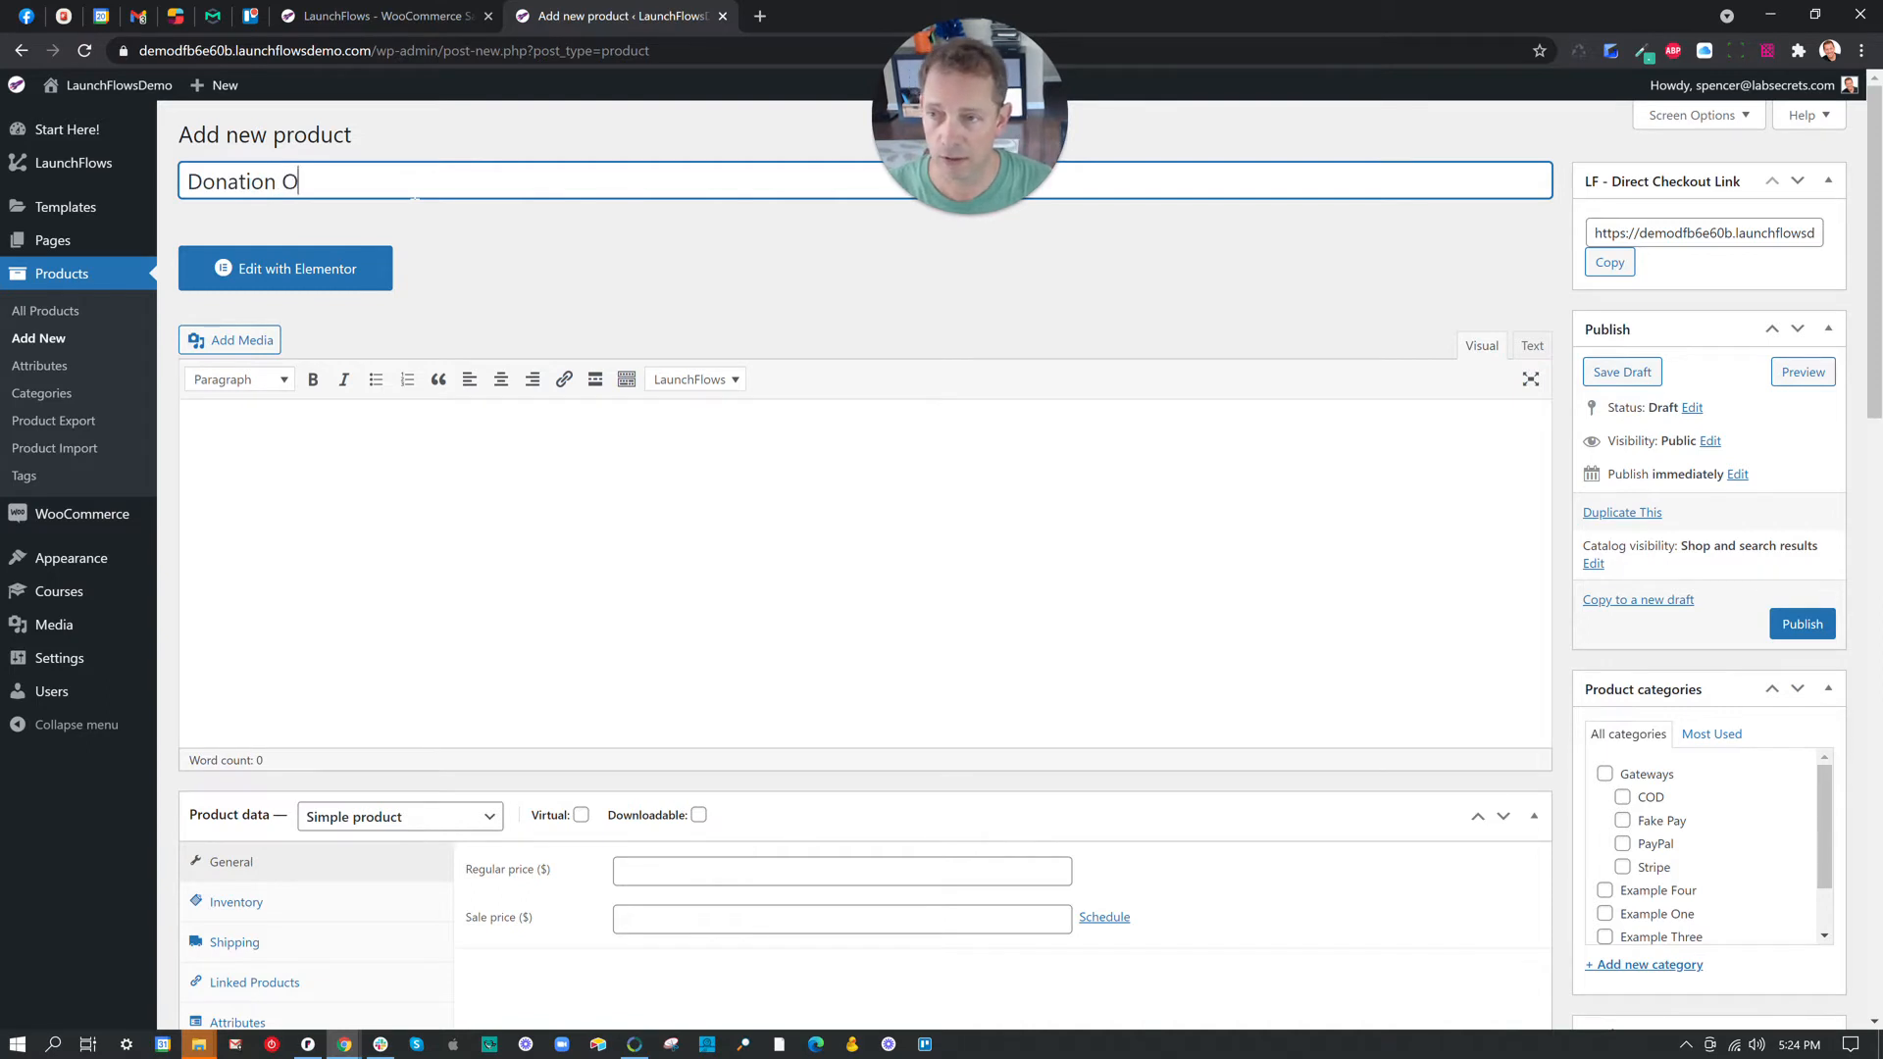
pyautogui.write('r Pay Me Product')
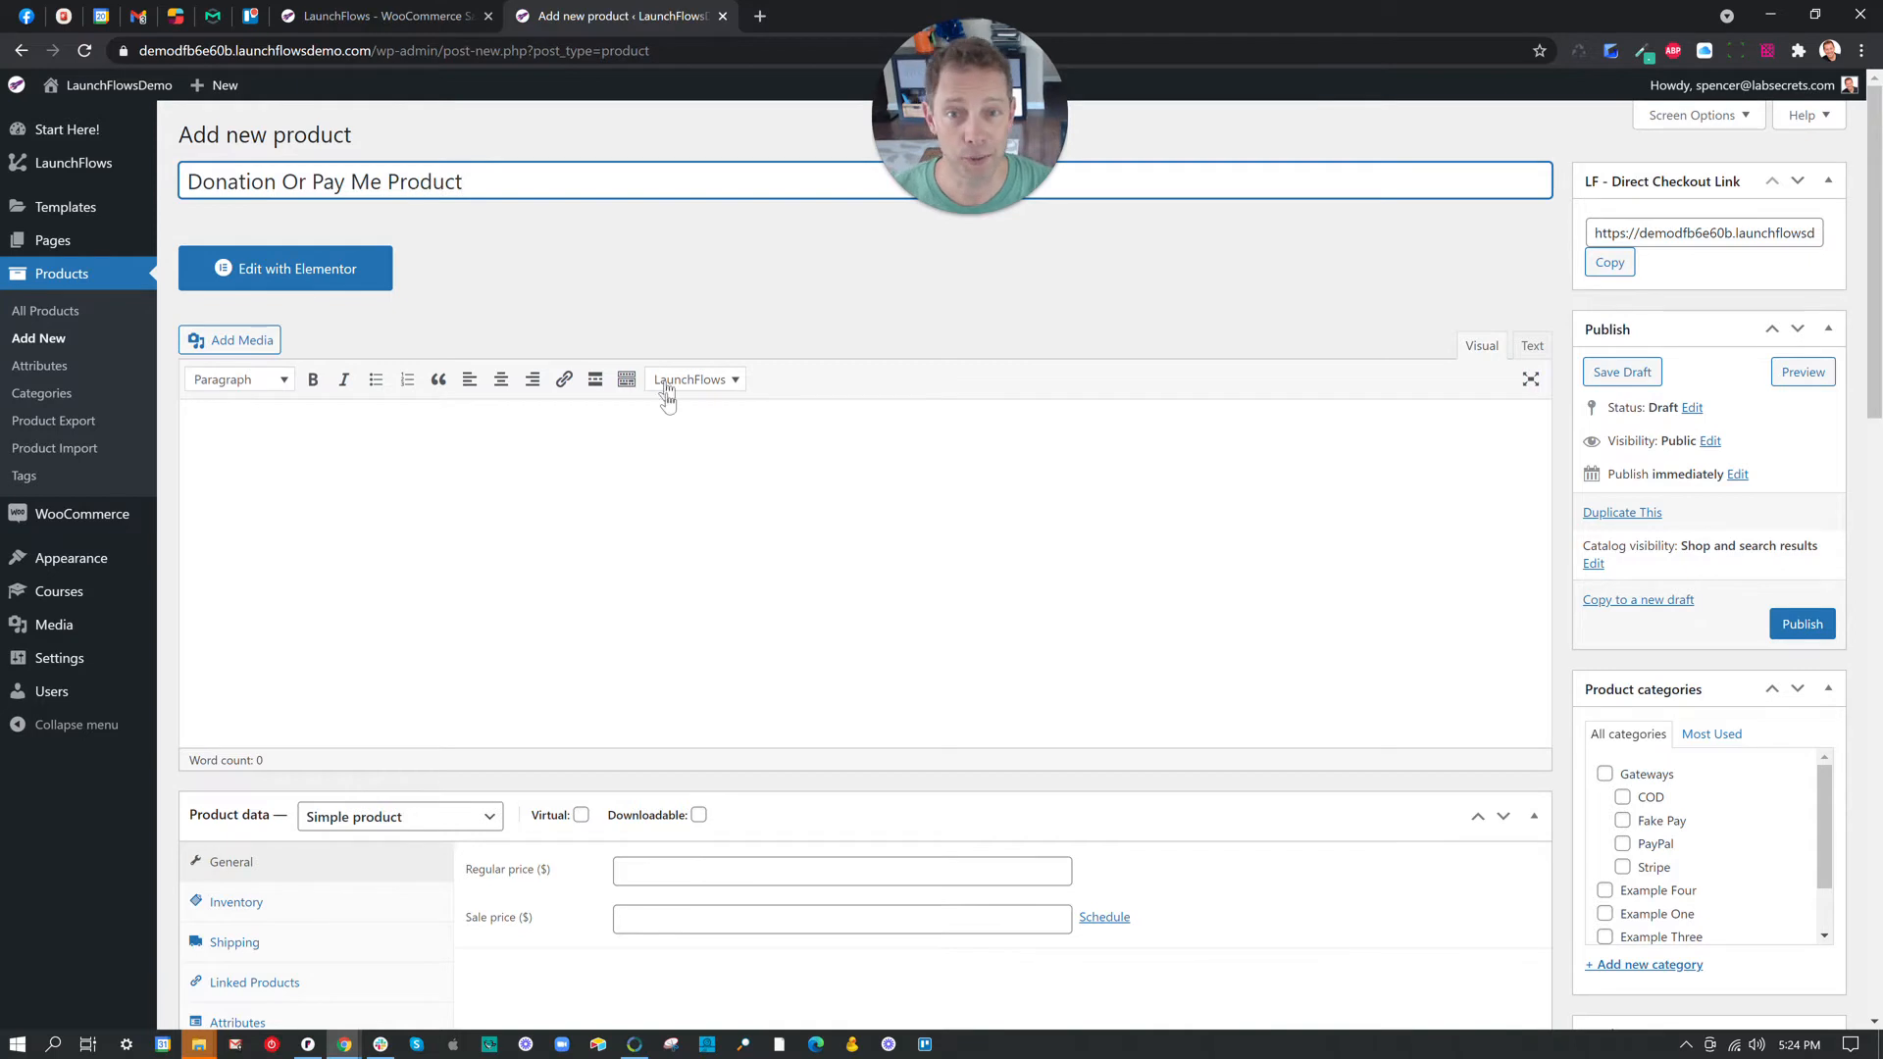
# Mark the product as virtual and set its regular price to 0.
pyautogui.scroll(-4, 552, 618)
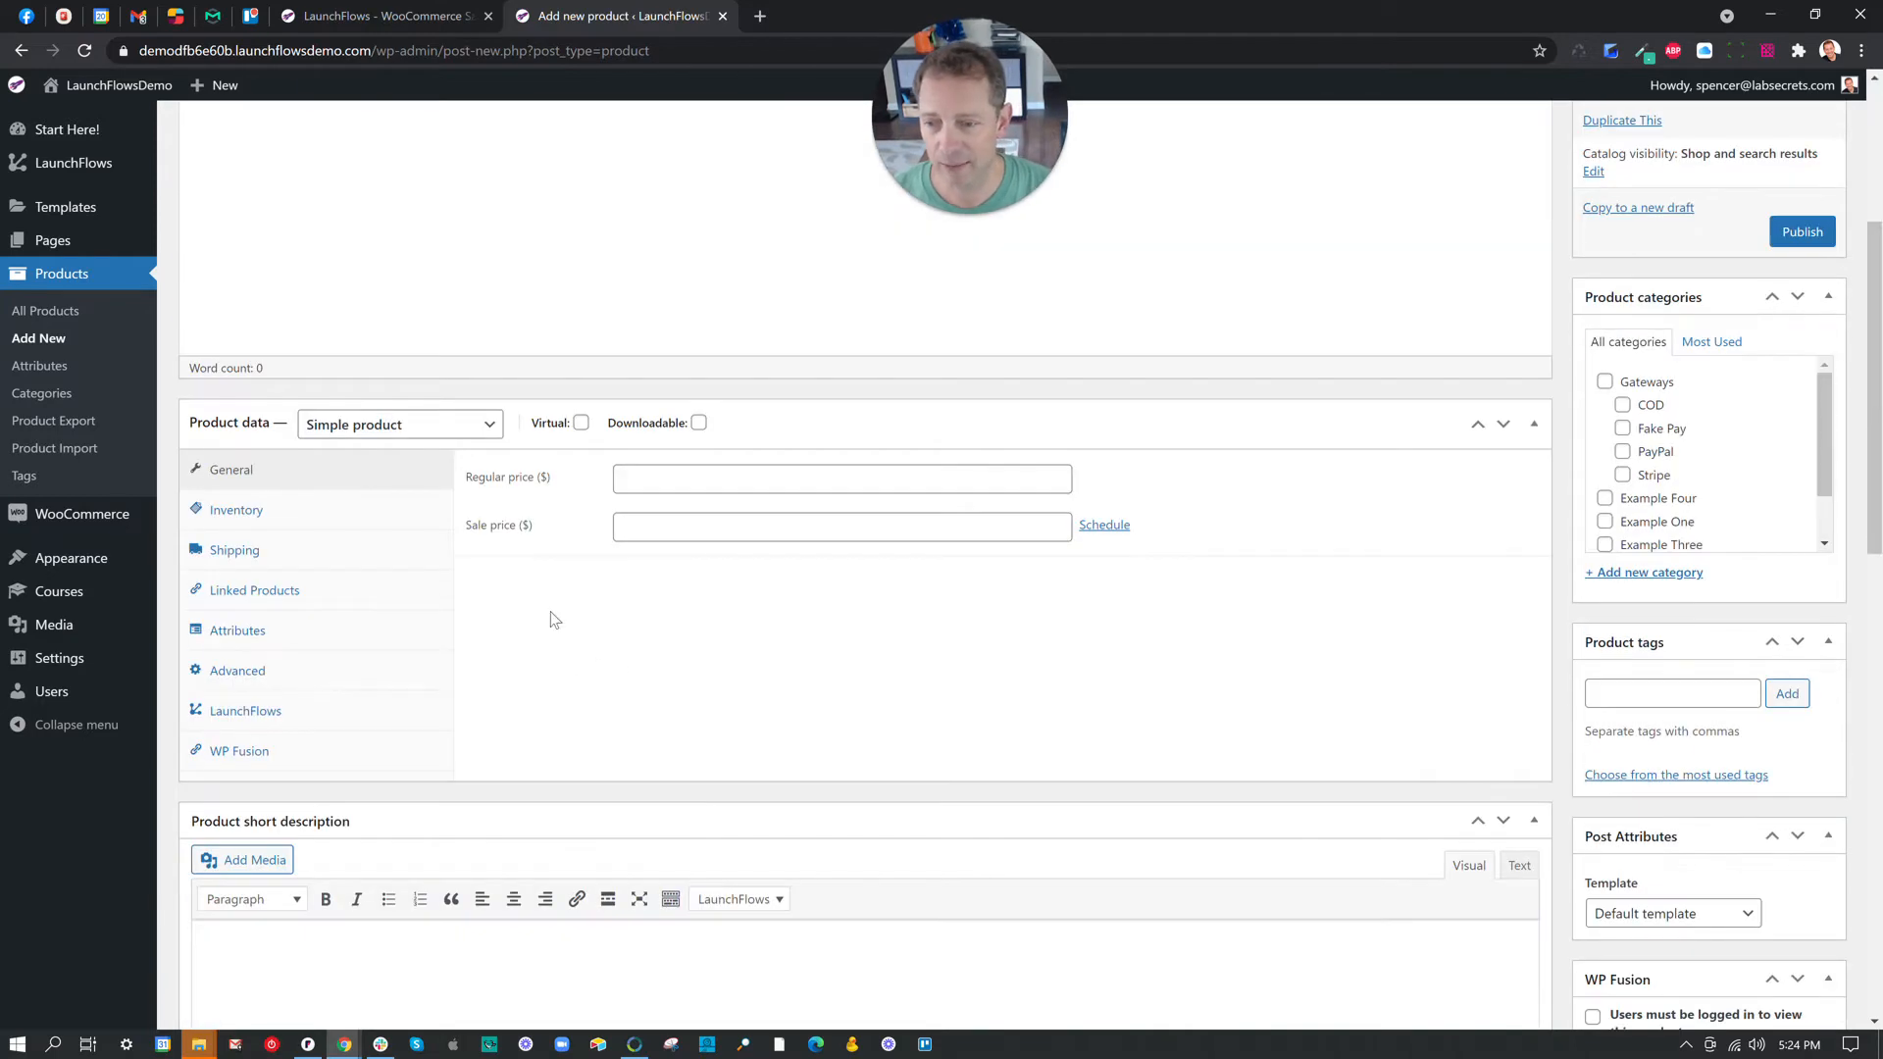
pyautogui.click(580, 423)
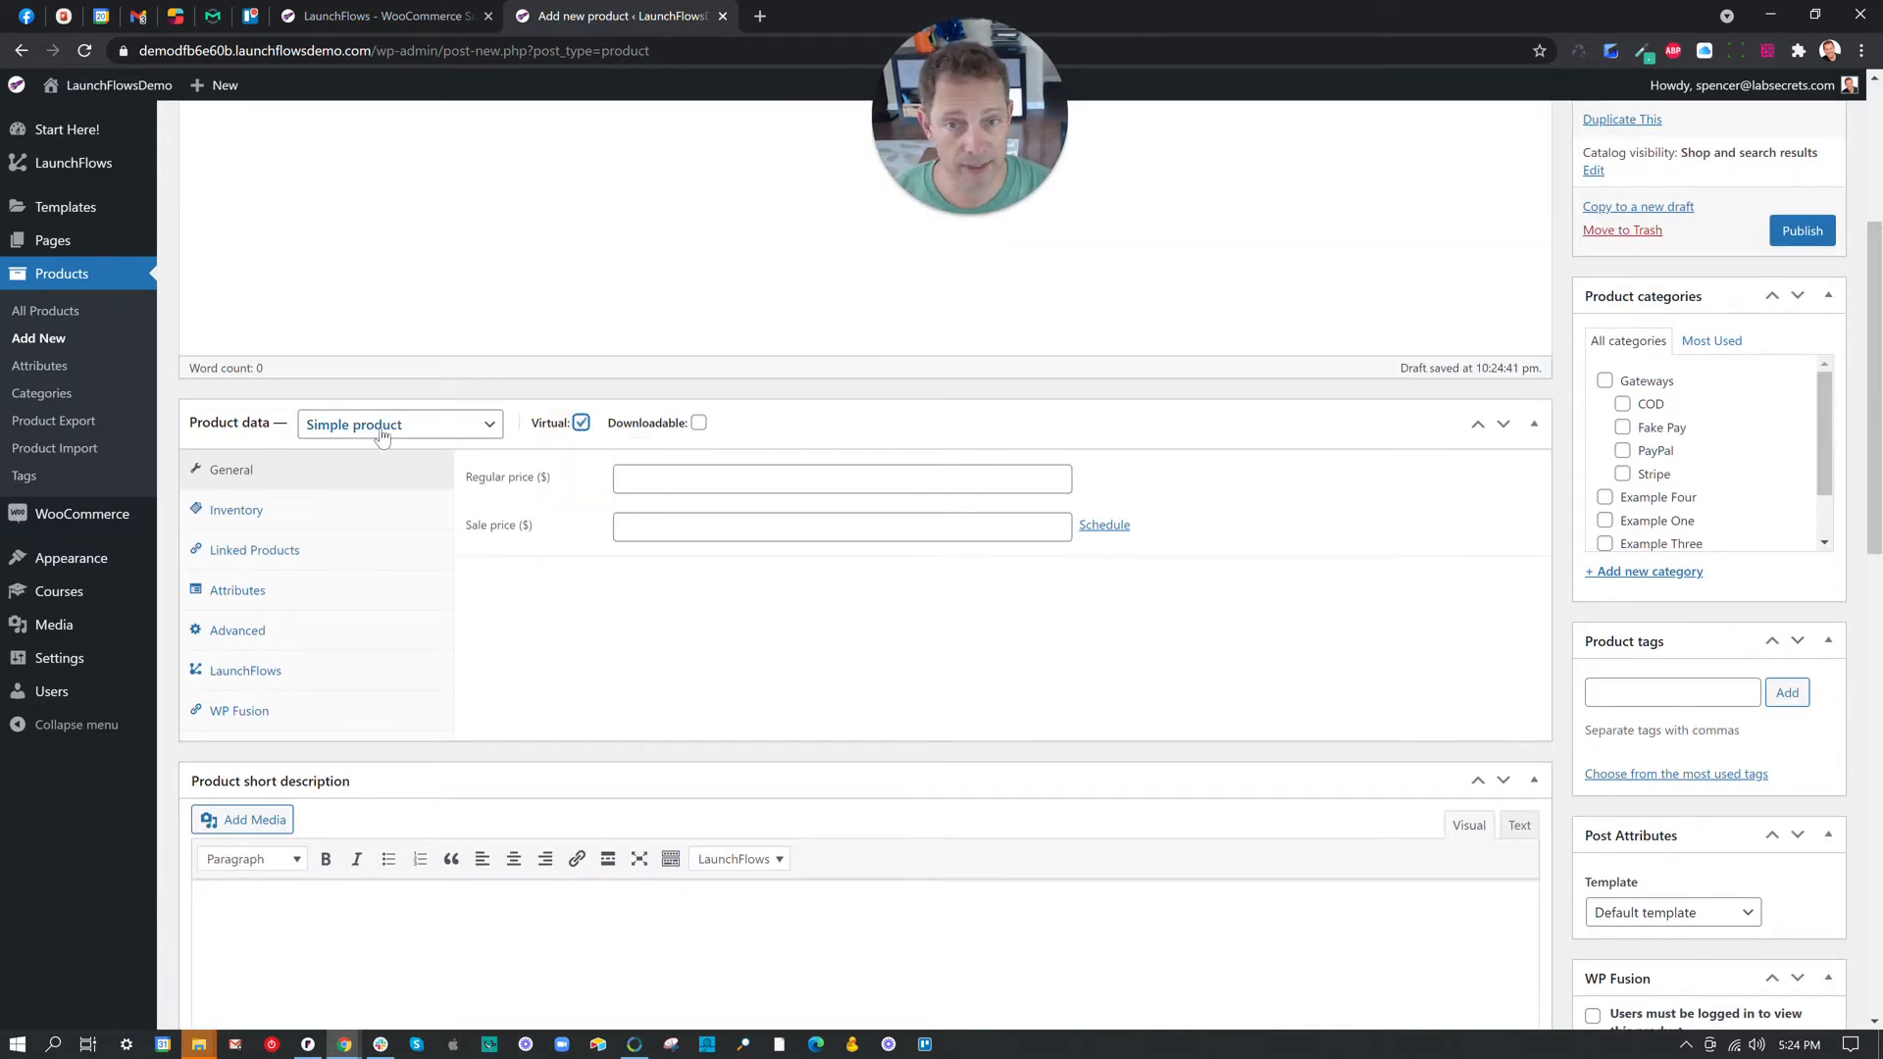
pyautogui.click(632, 478)
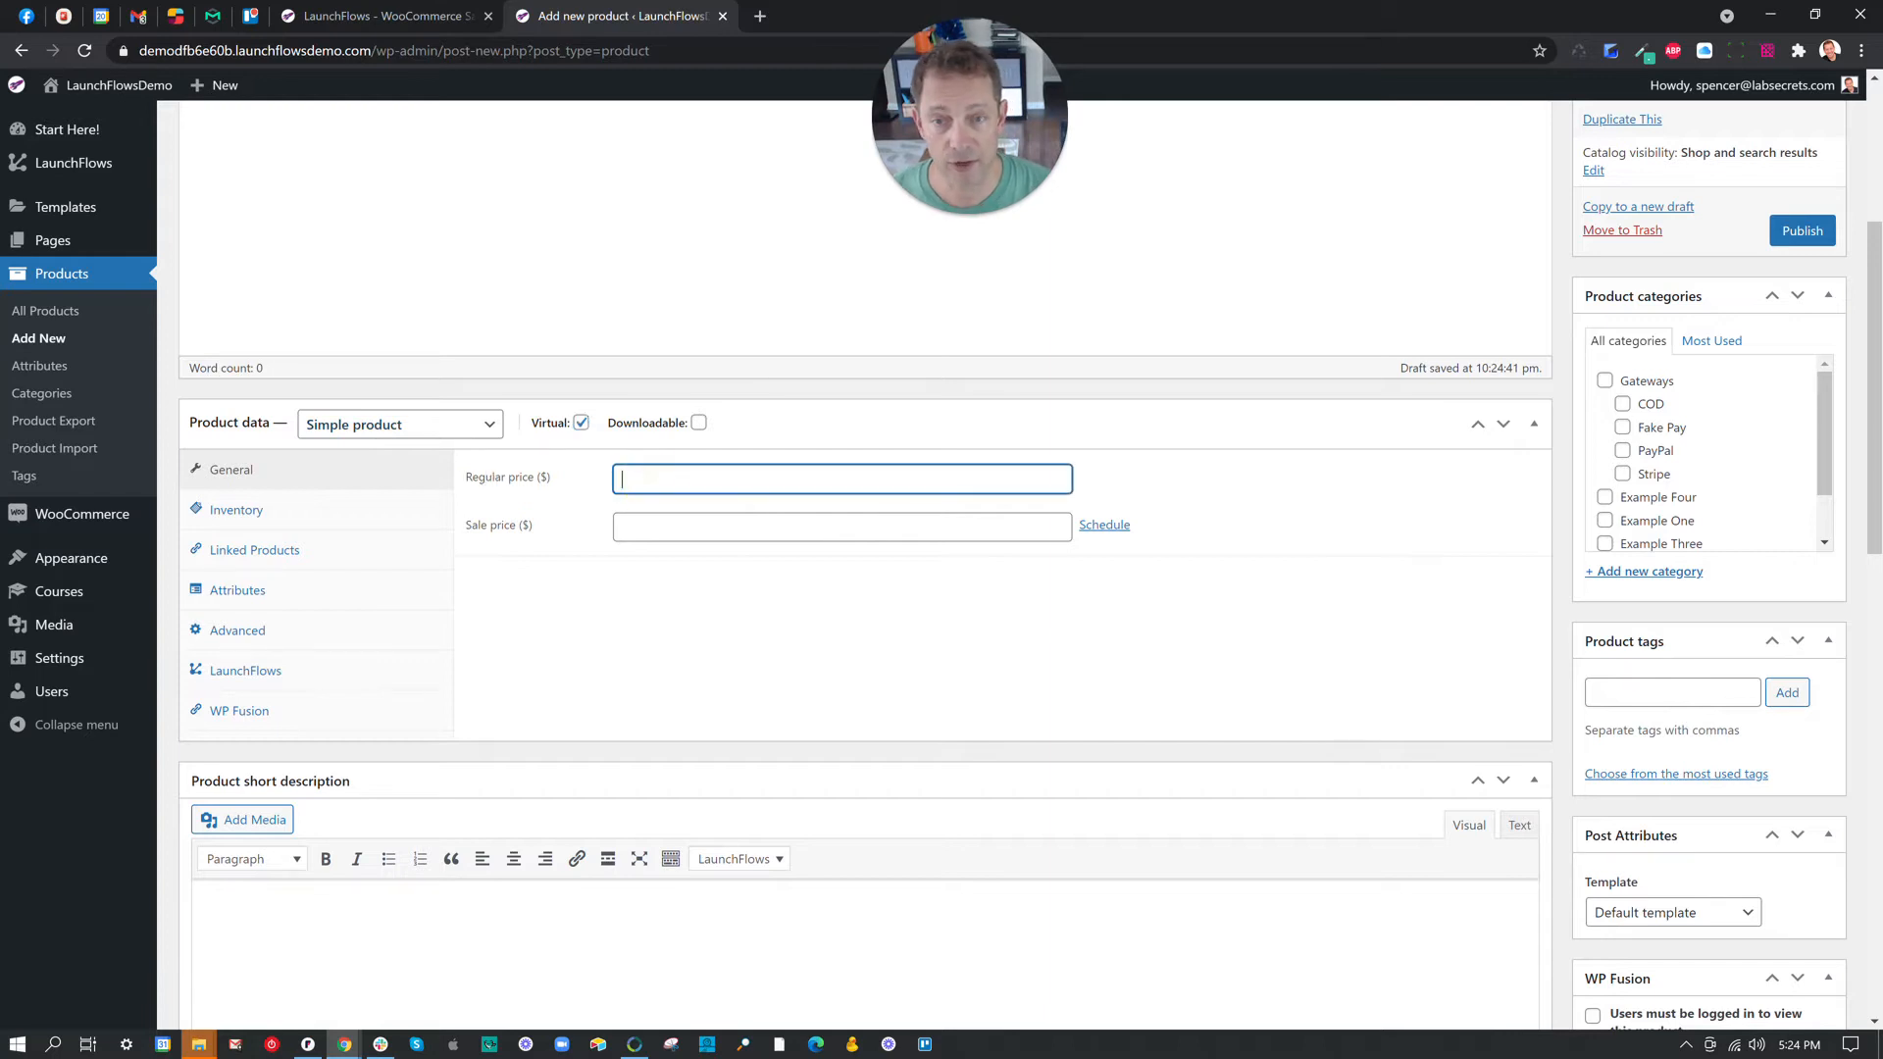
# Assign the page named "Checkout" as the product's checkout page in its LaunchFlows settings.
pyautogui.click(299, 675)
pyautogui.moveTo(584, 480); pyautogui.dragTo(468, 490)
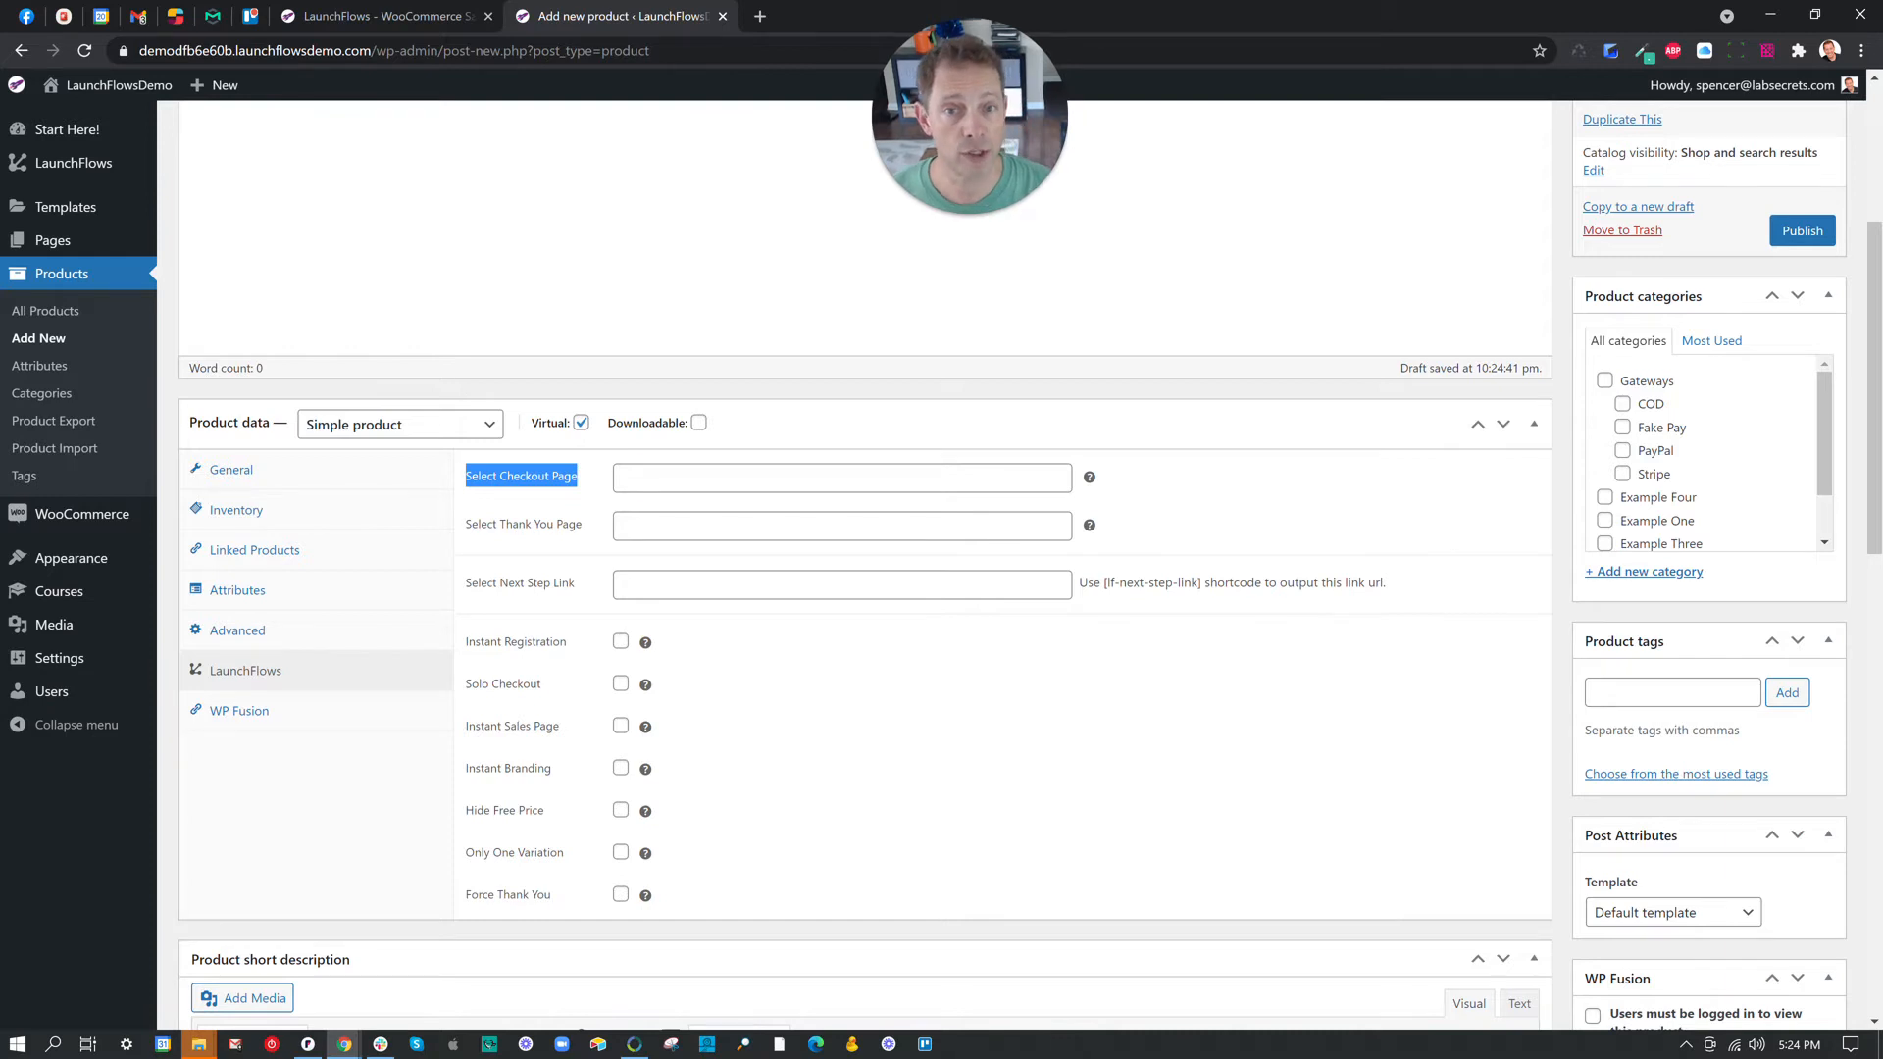
pyautogui.click(628, 479)
pyautogui.write('checkout')
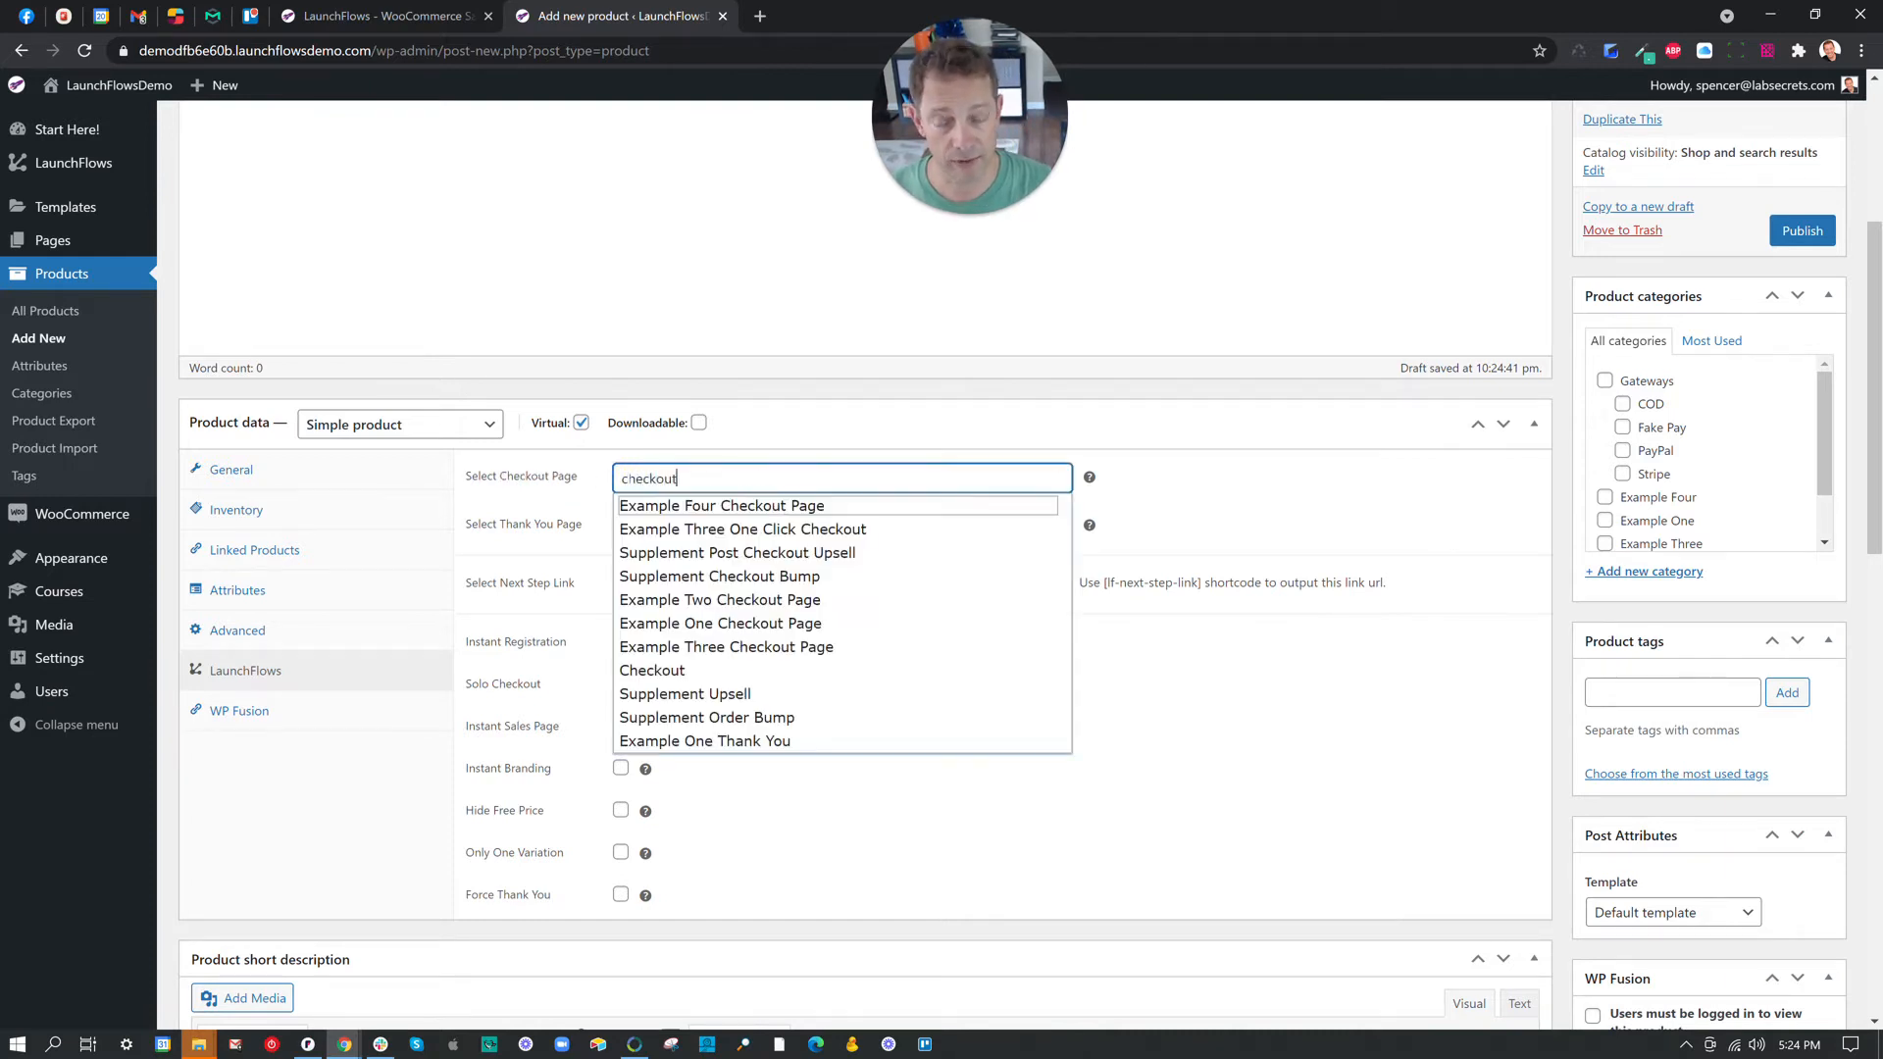
pyautogui.click(690, 667)
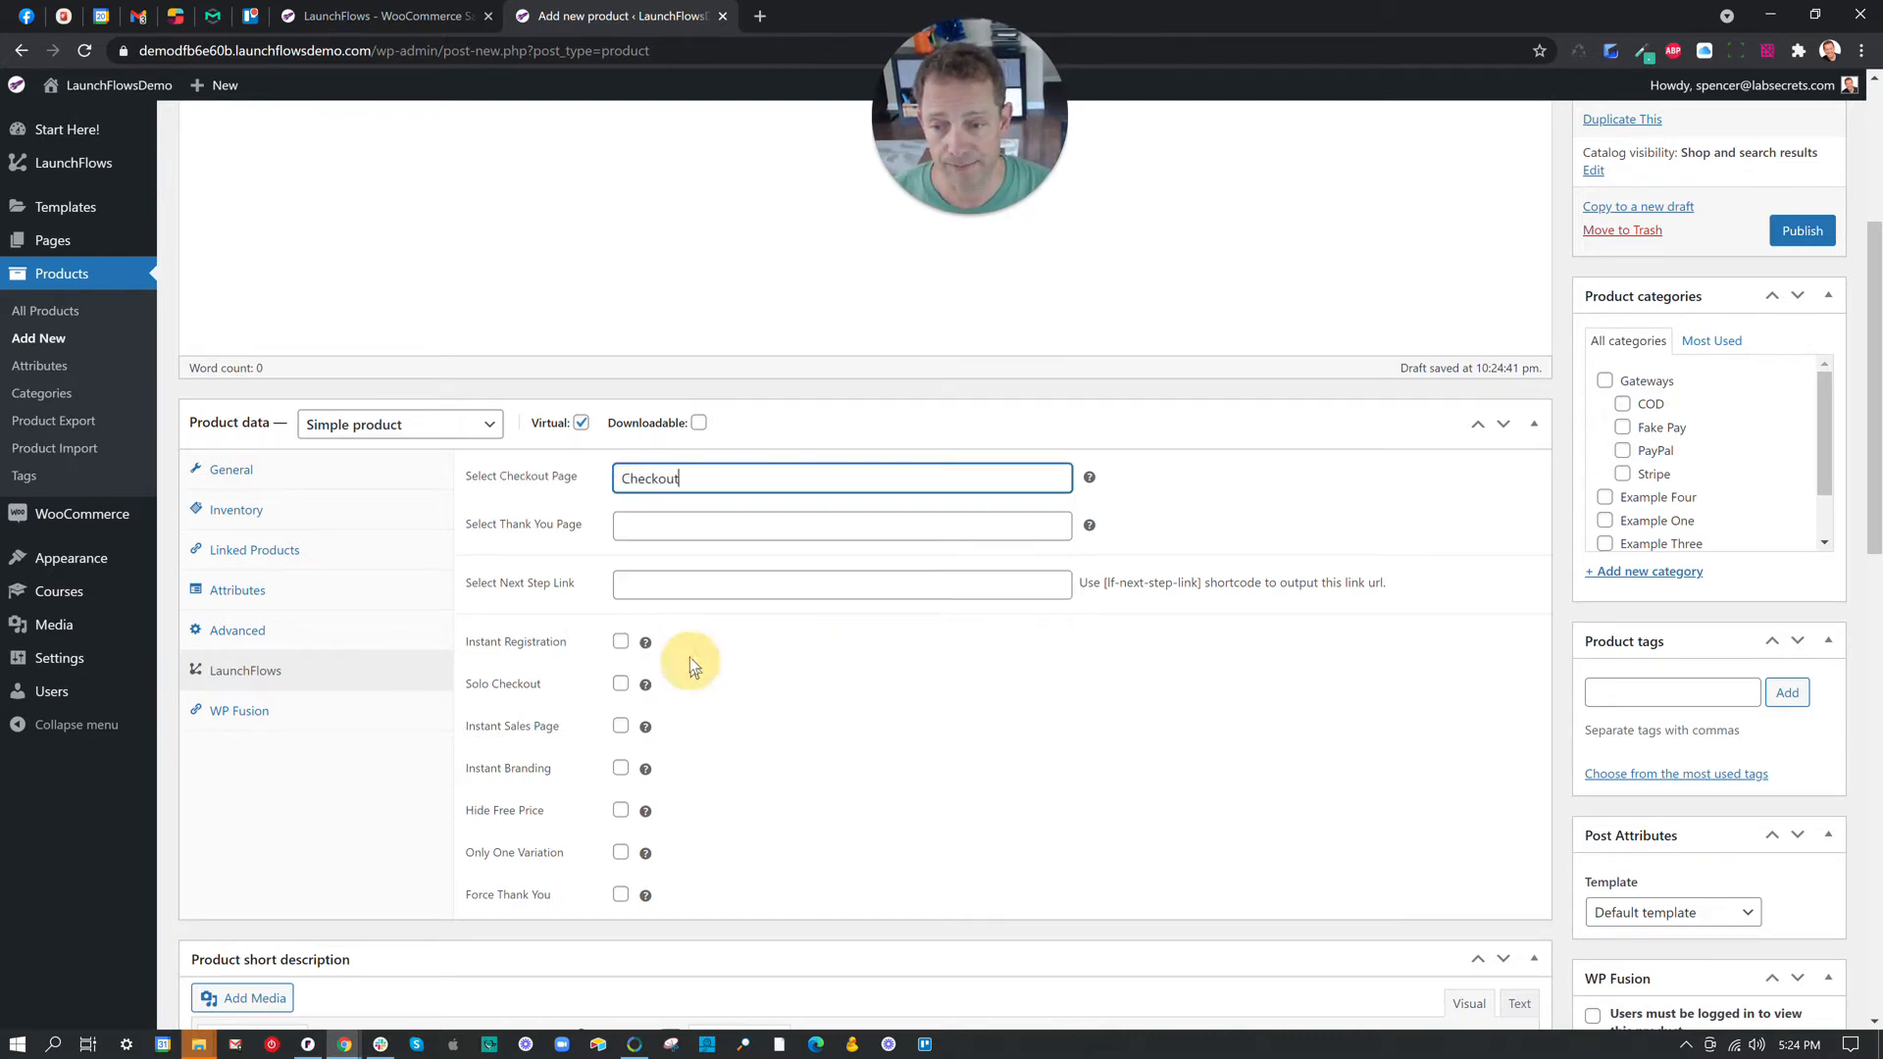
pyautogui.moveTo(582, 529); pyautogui.dragTo(487, 533)
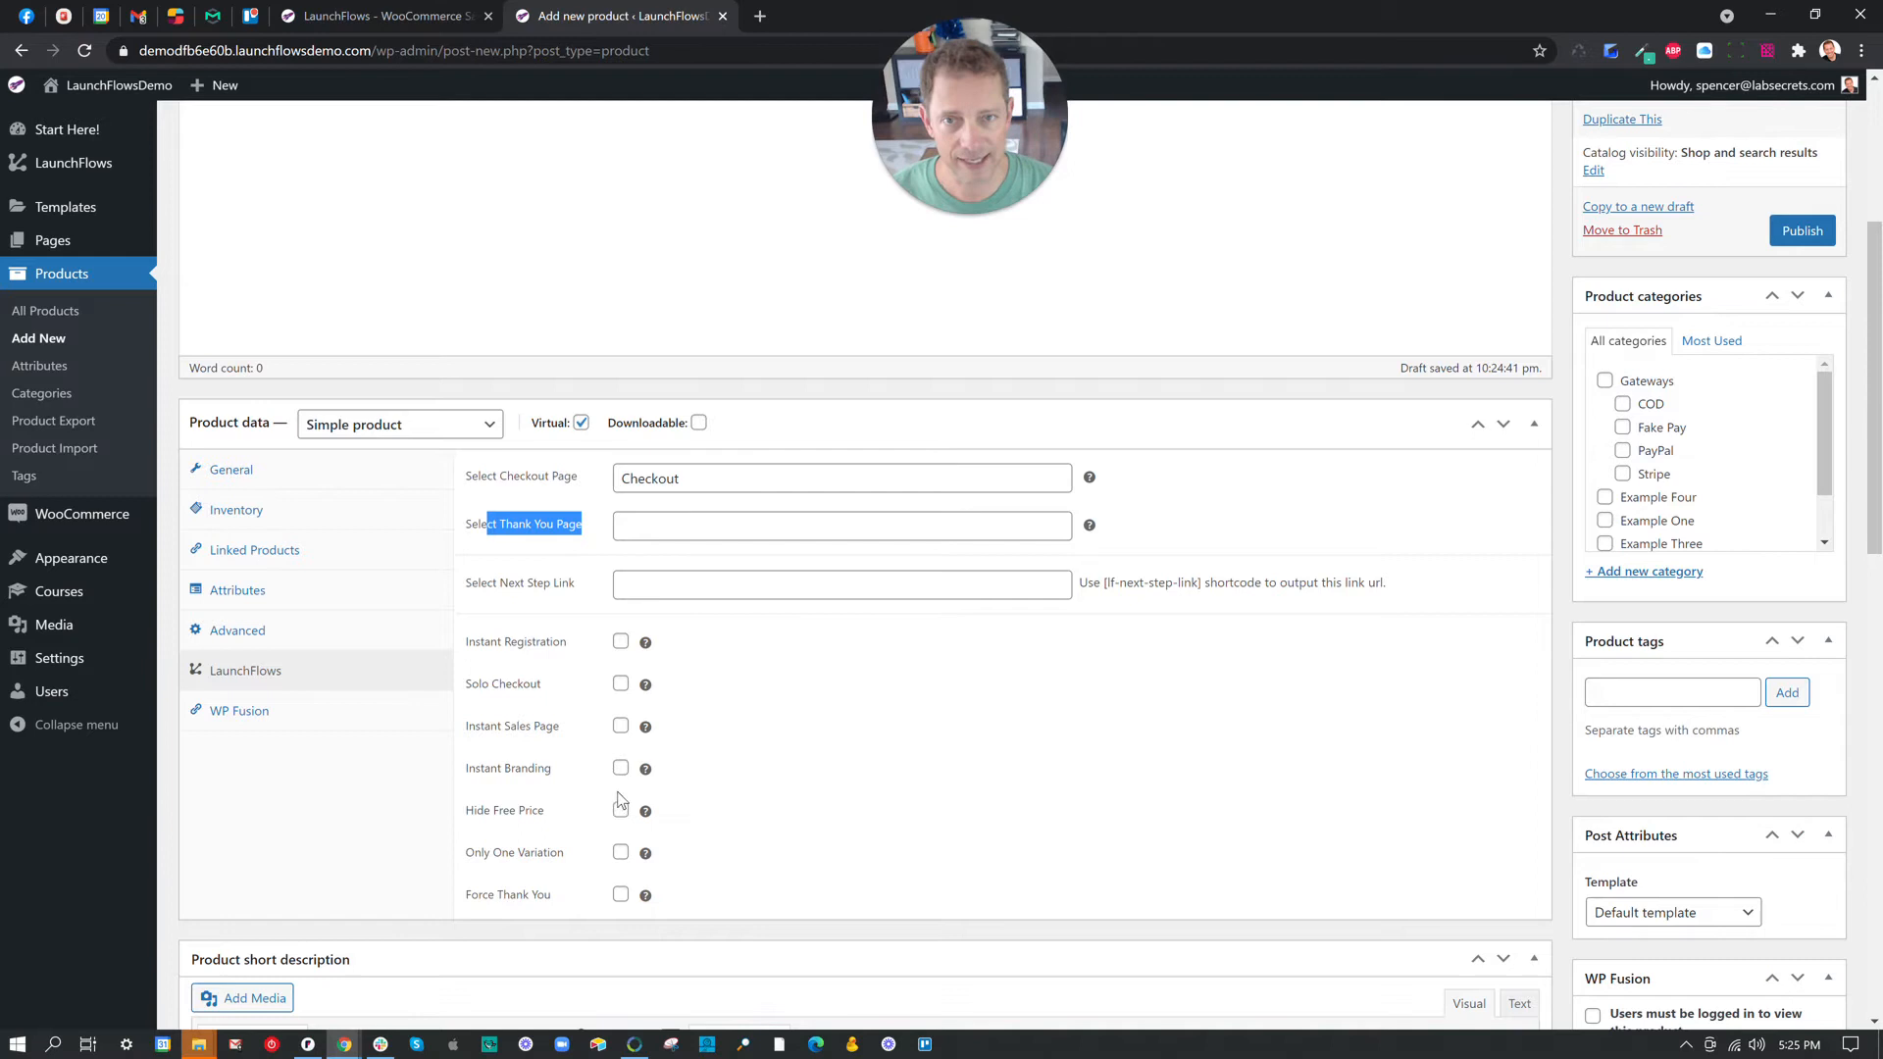
# Set the portrait of the man in a suit on a pink background as the product image and publish the product.
pyautogui.scroll(-5, 1696, 774)
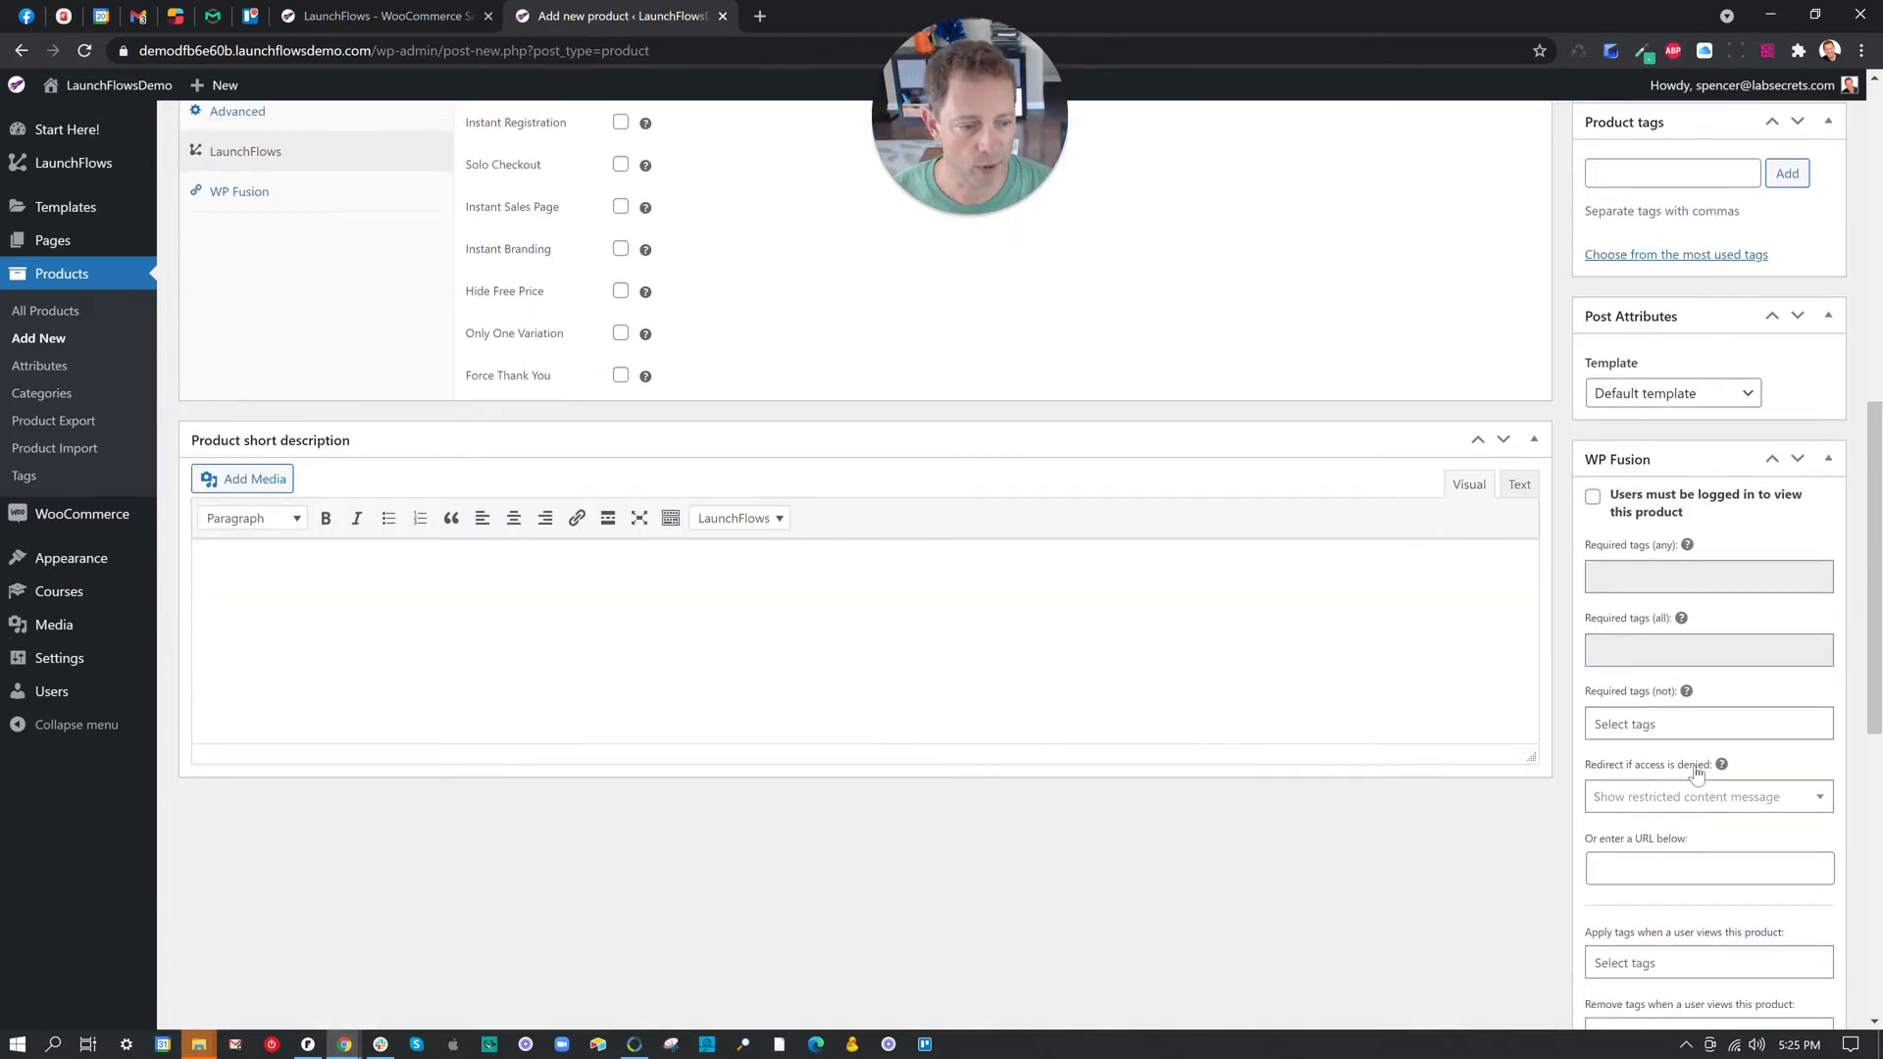
pyautogui.scroll(-8, 1696, 775)
pyautogui.click(1649, 814)
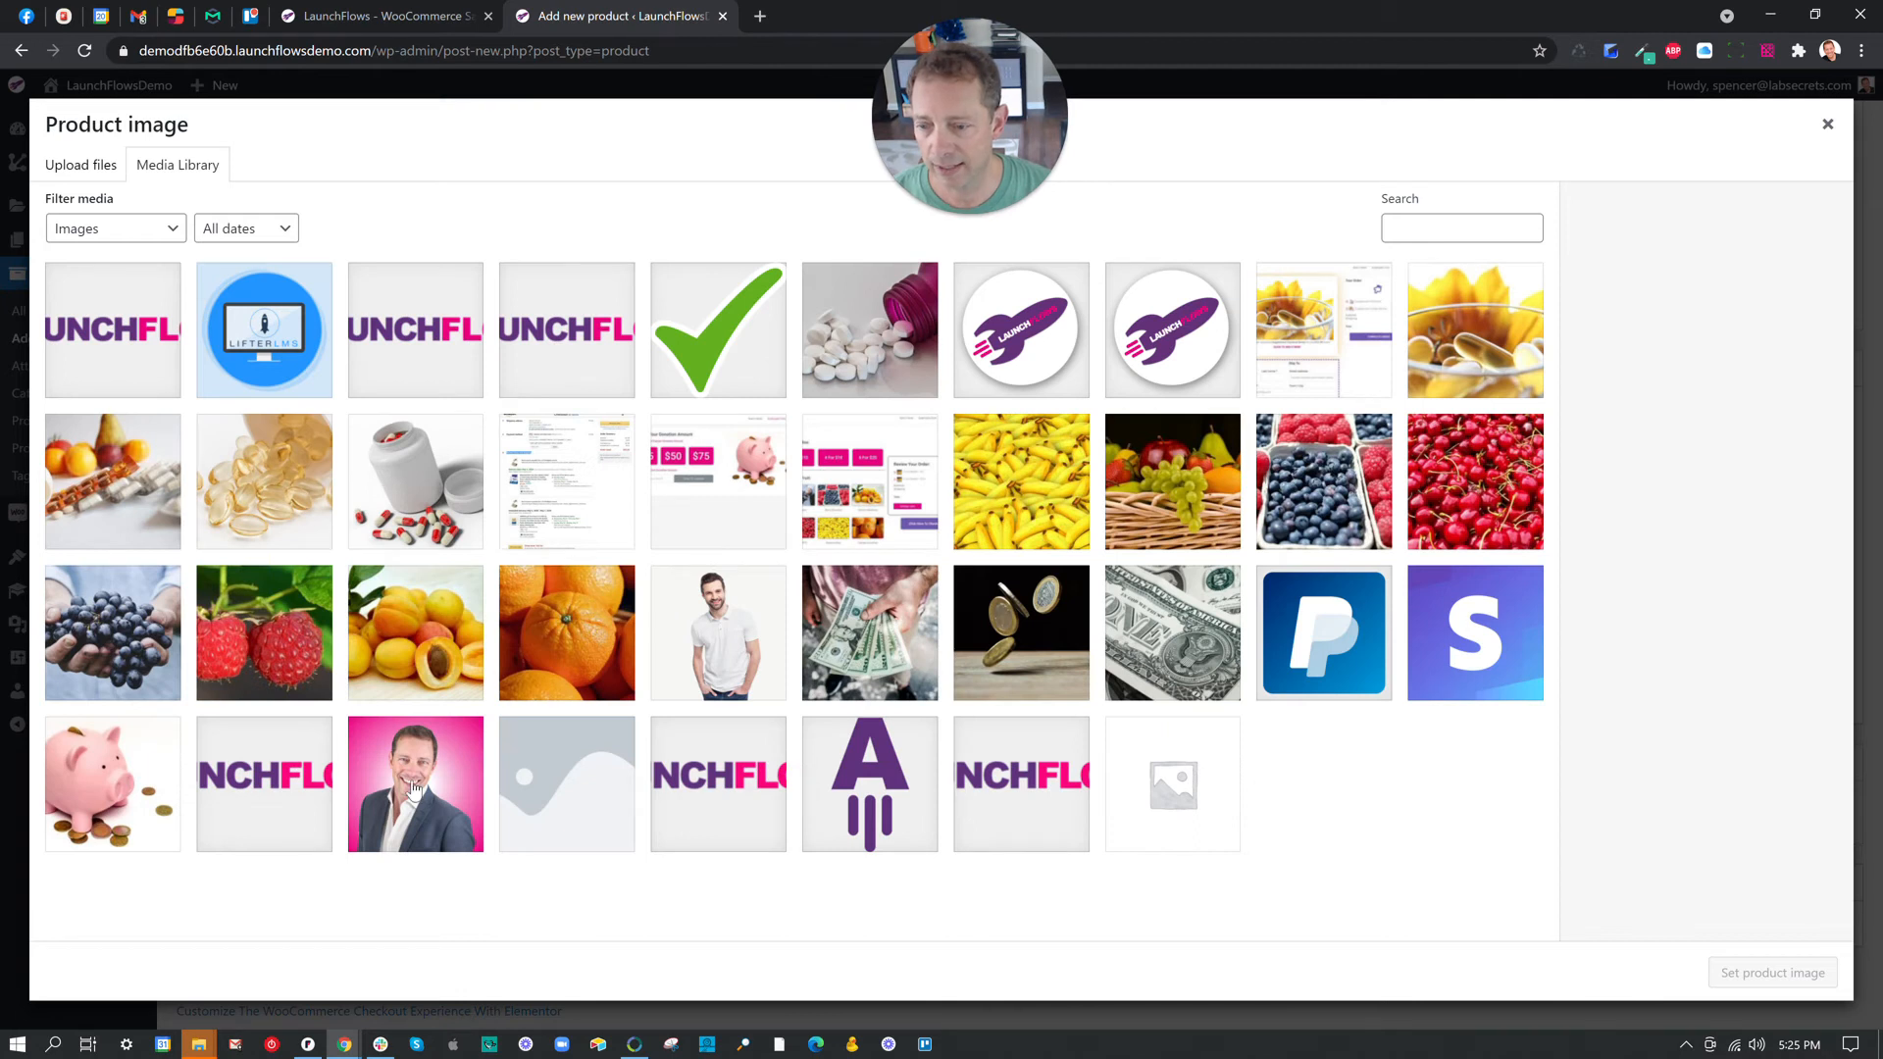
pyautogui.click(413, 789)
pyautogui.click(1780, 971)
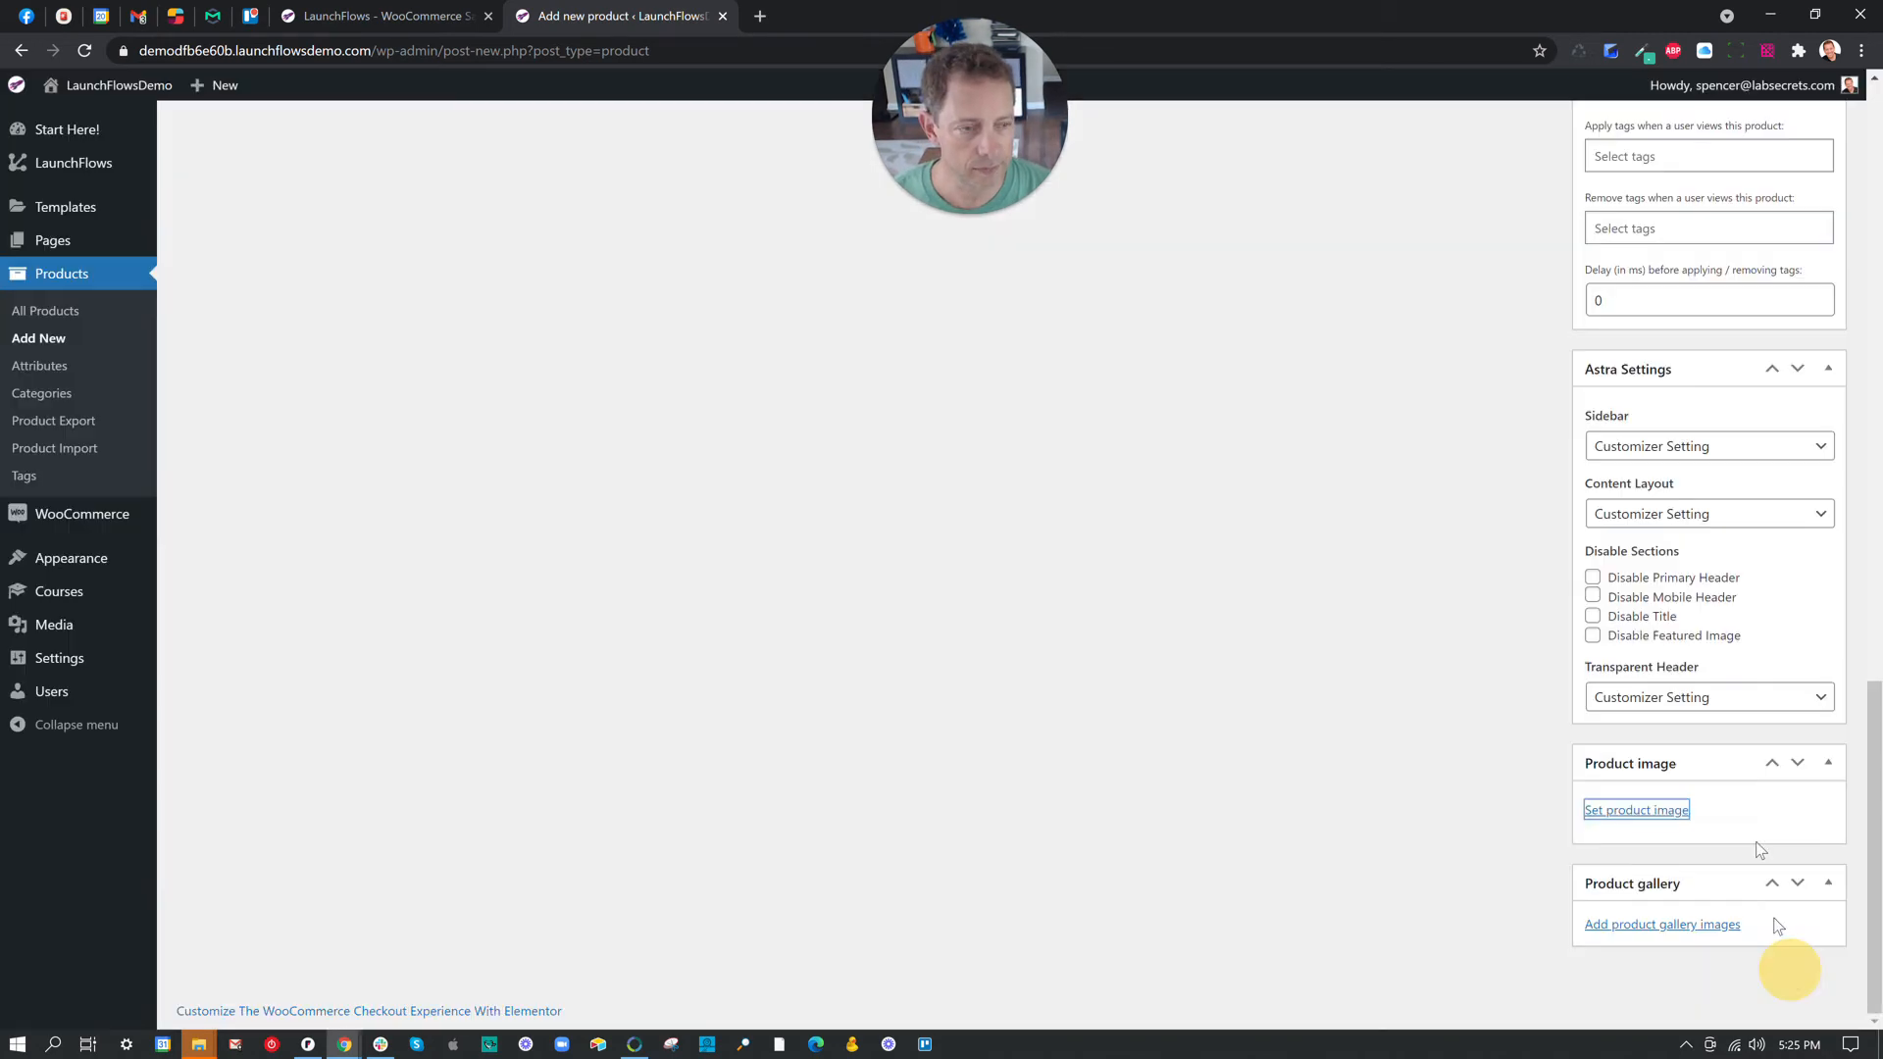
pyautogui.scroll(8, 1739, 584)
pyautogui.click(1802, 625)
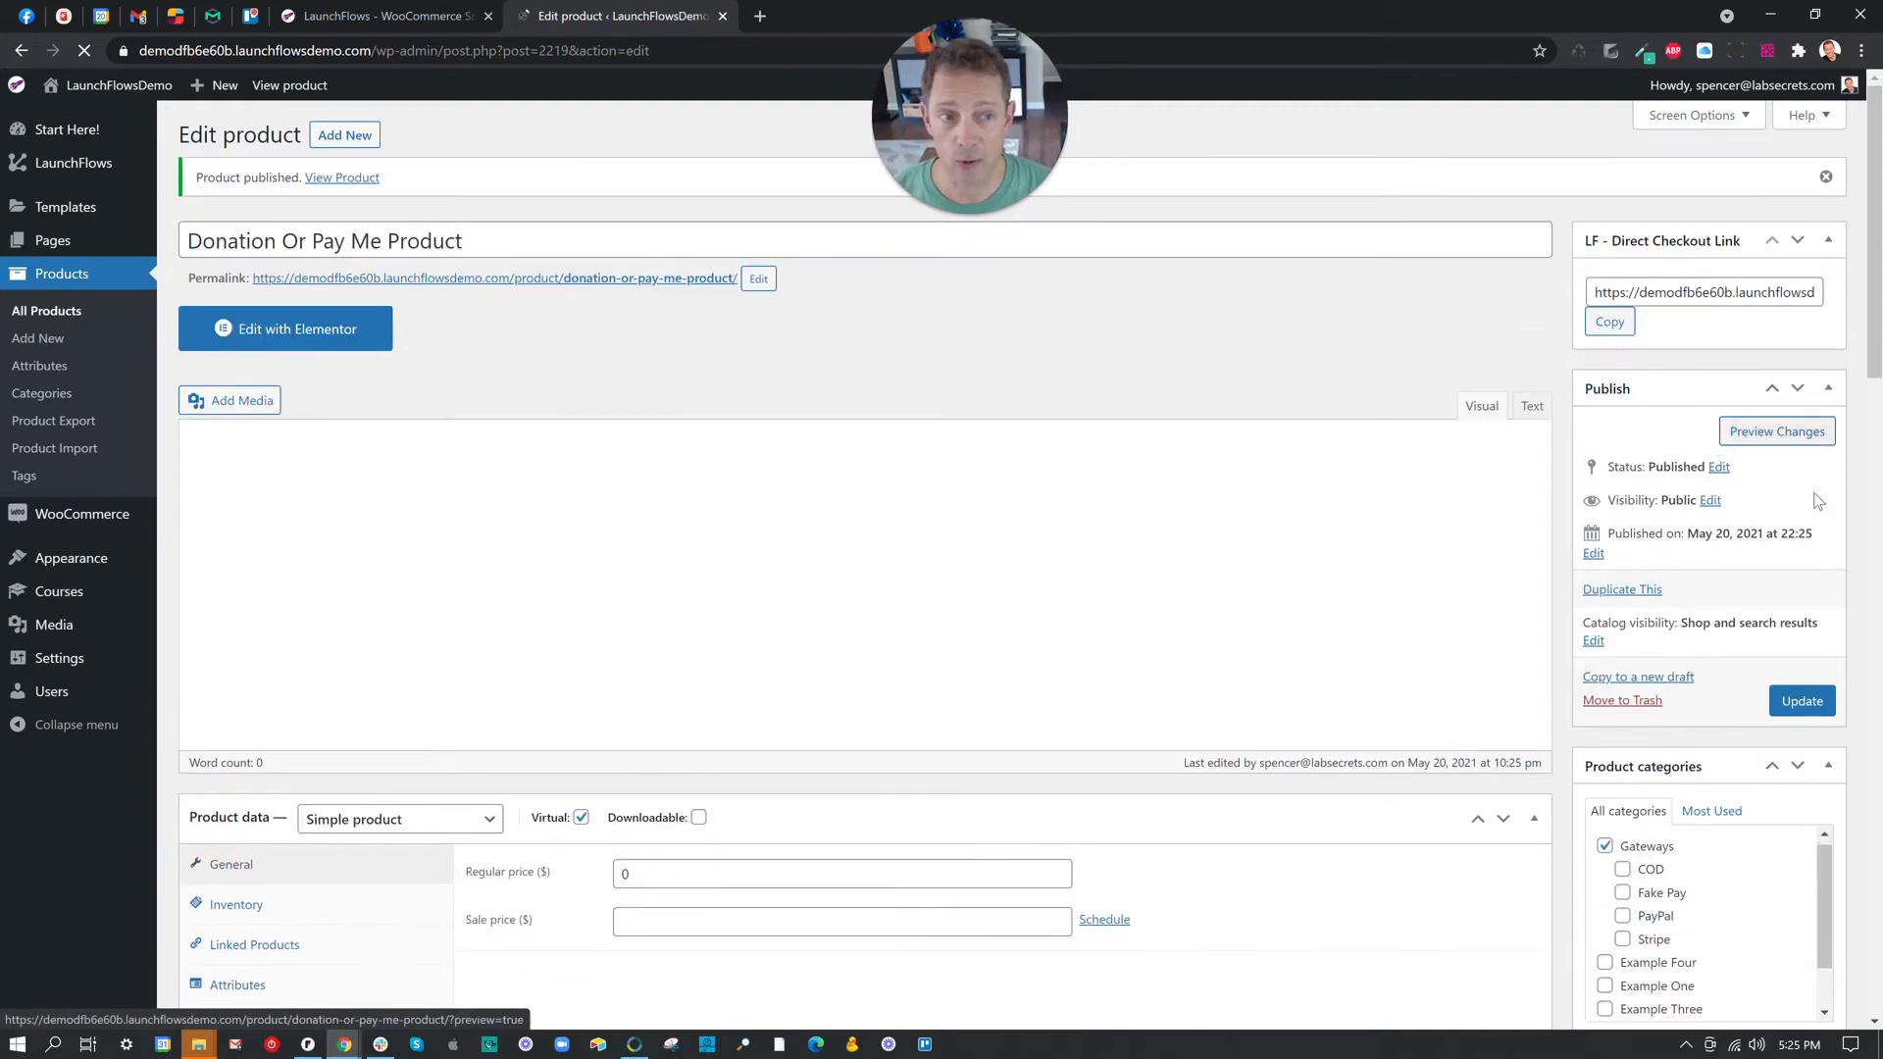
# Copy the product ID 2219 from the end of the product's direct checkout link.
pyautogui.moveTo(1790, 293); pyautogui.dragTo(1865, 316)
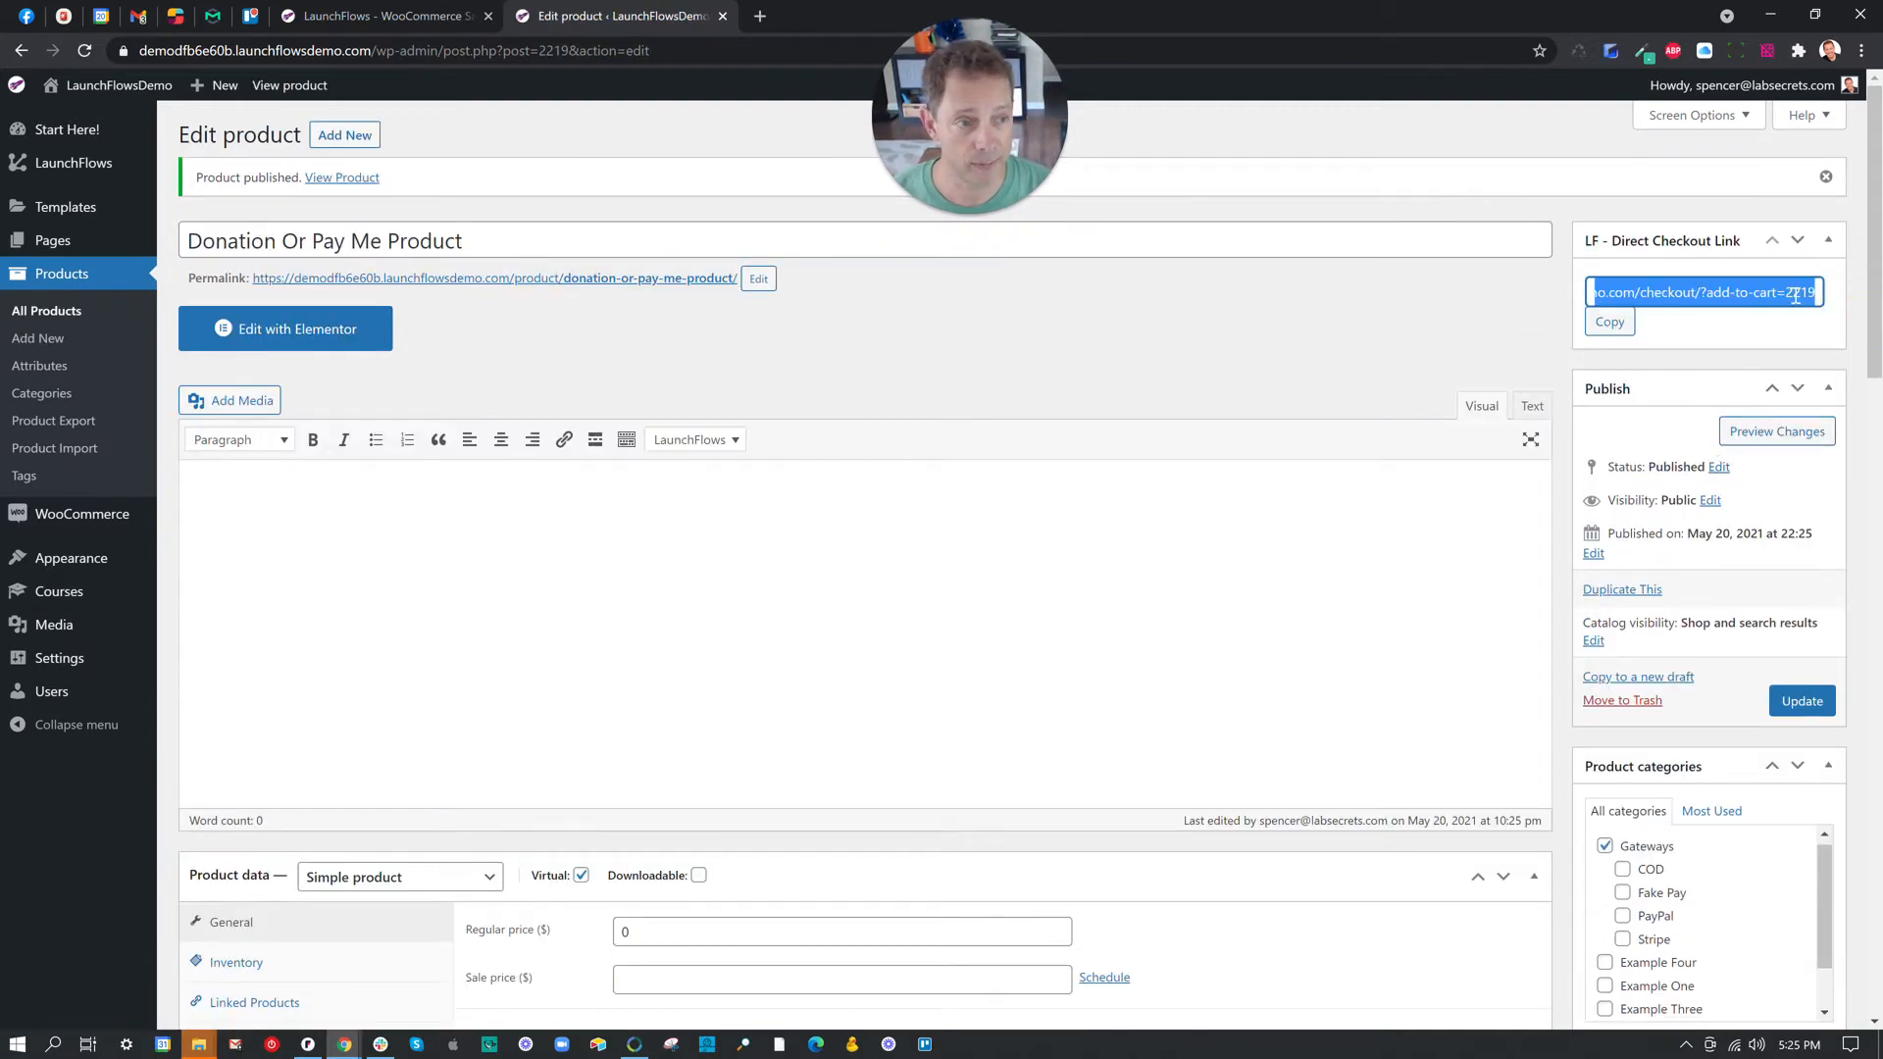
pyautogui.doubleClick(1796, 295)
pyautogui.rightClick(1794, 304)
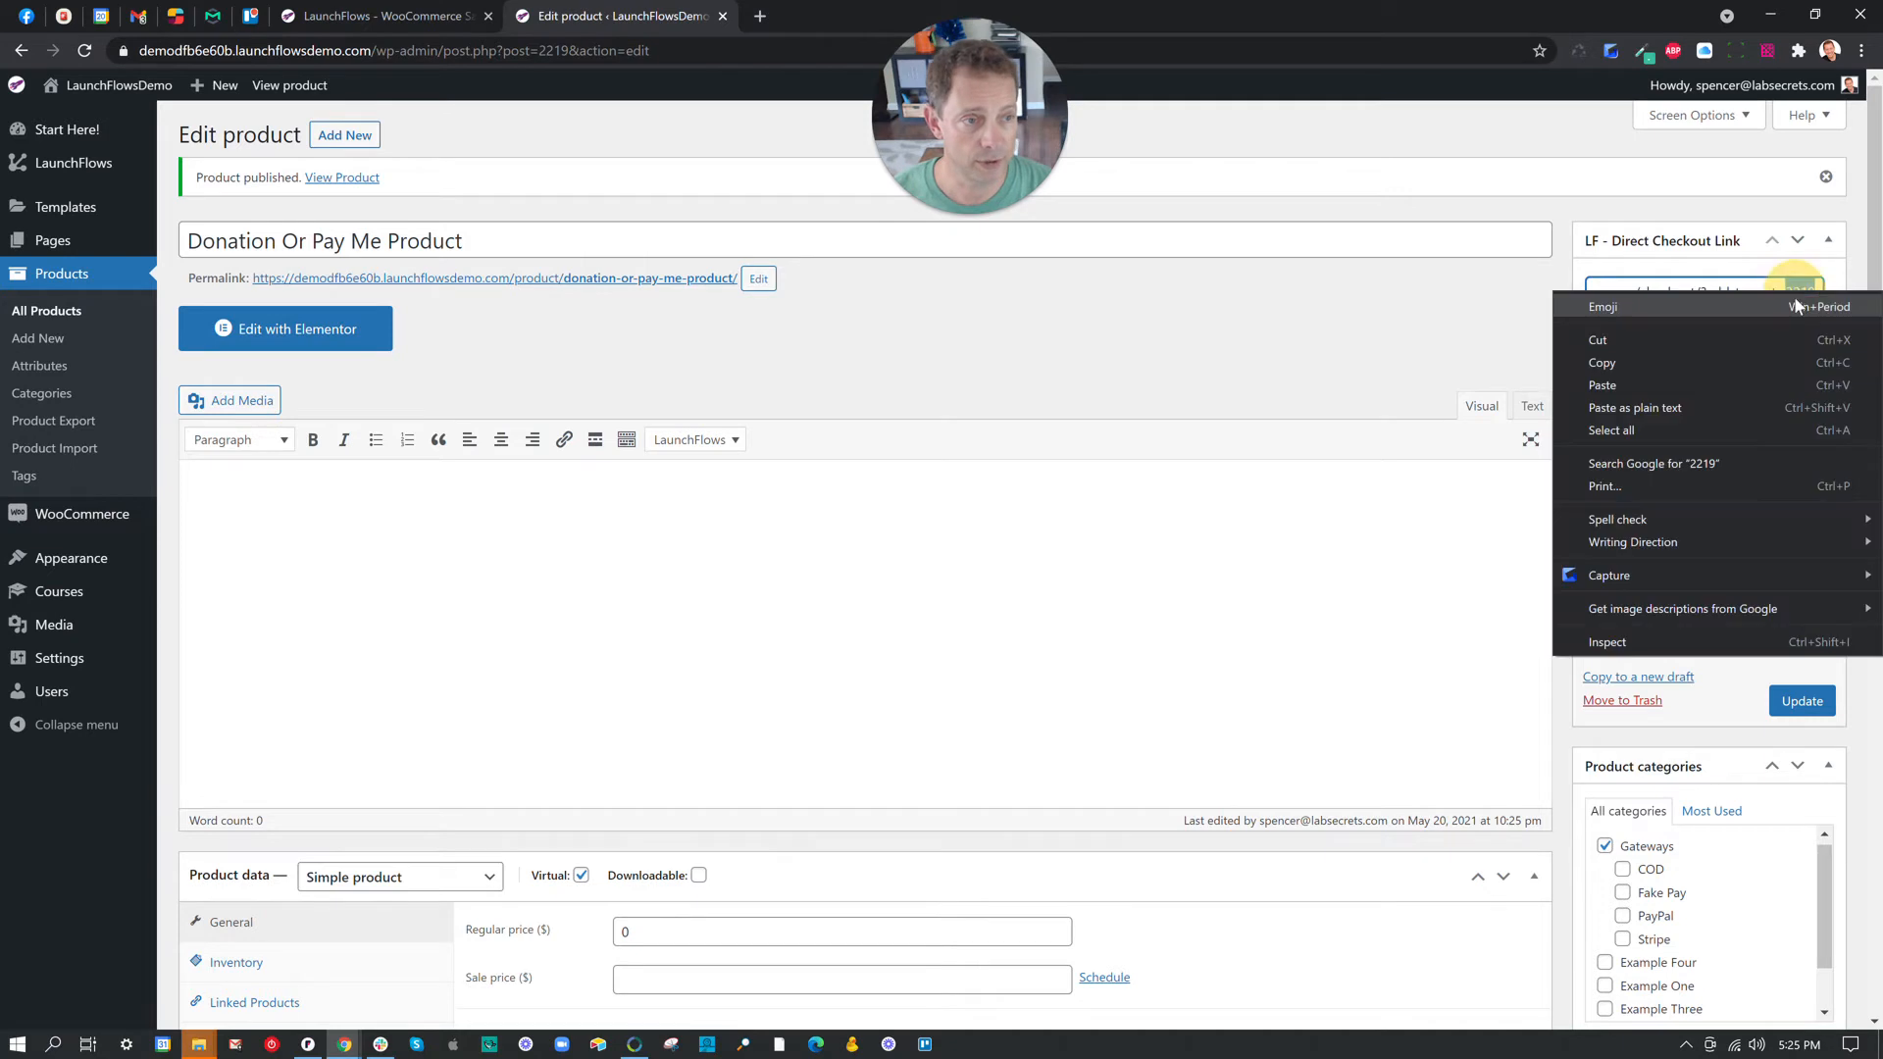
pyautogui.click(1744, 365)
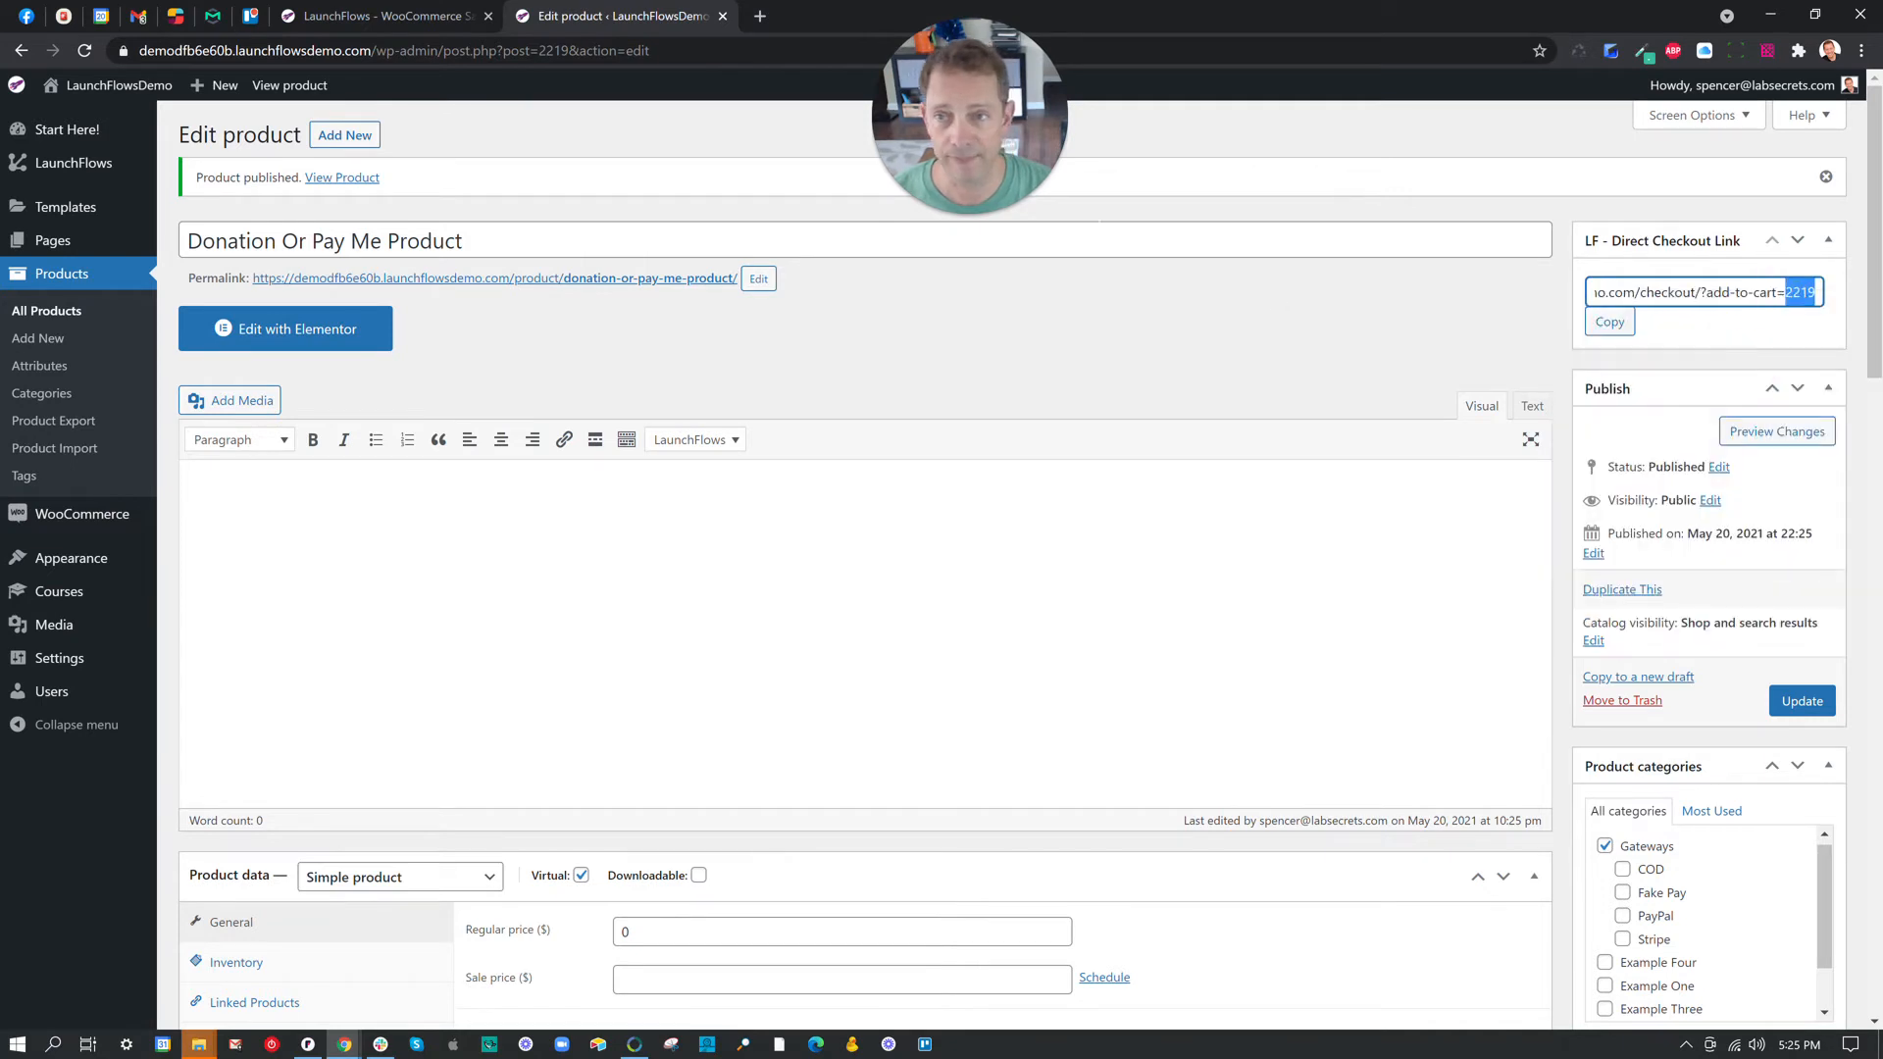
pyautogui.click(1014, 321)
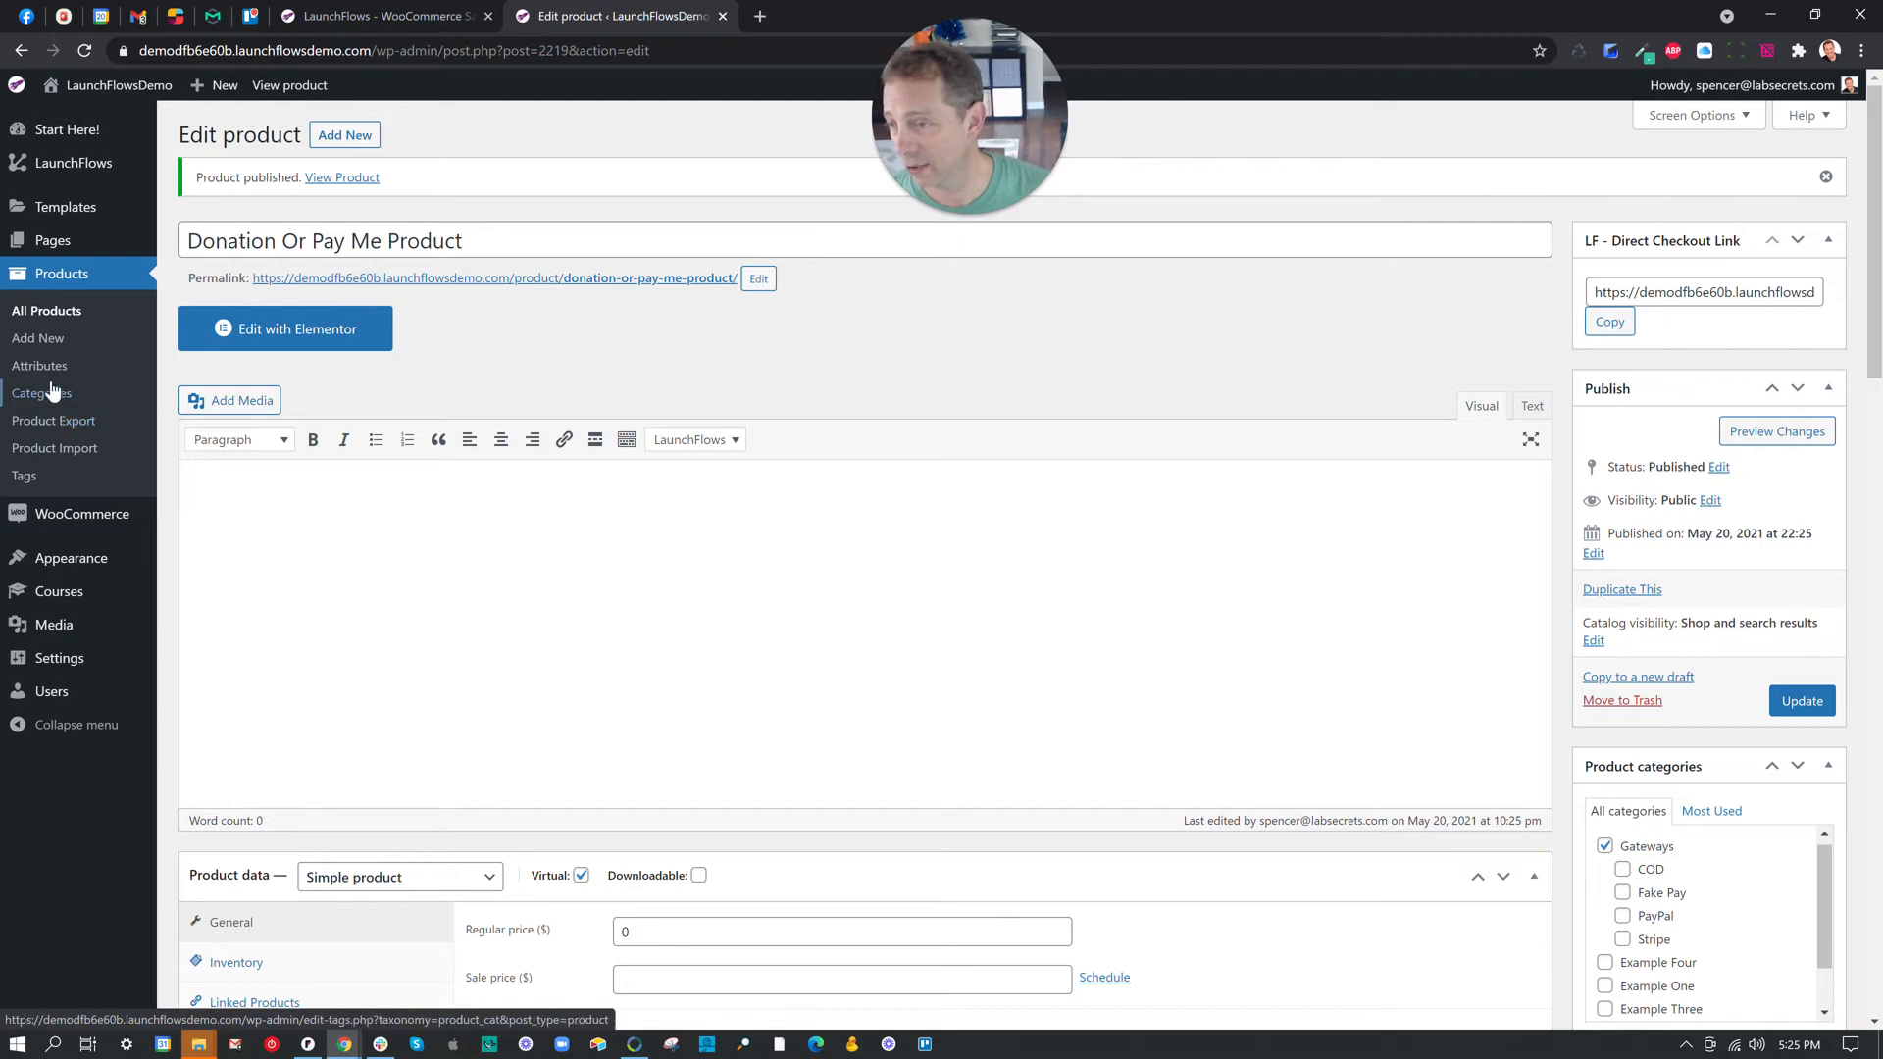
# Create a new page titled "Donate Now Page" and open it in the Elementor editor.
pyautogui.moveTo(84, 250)
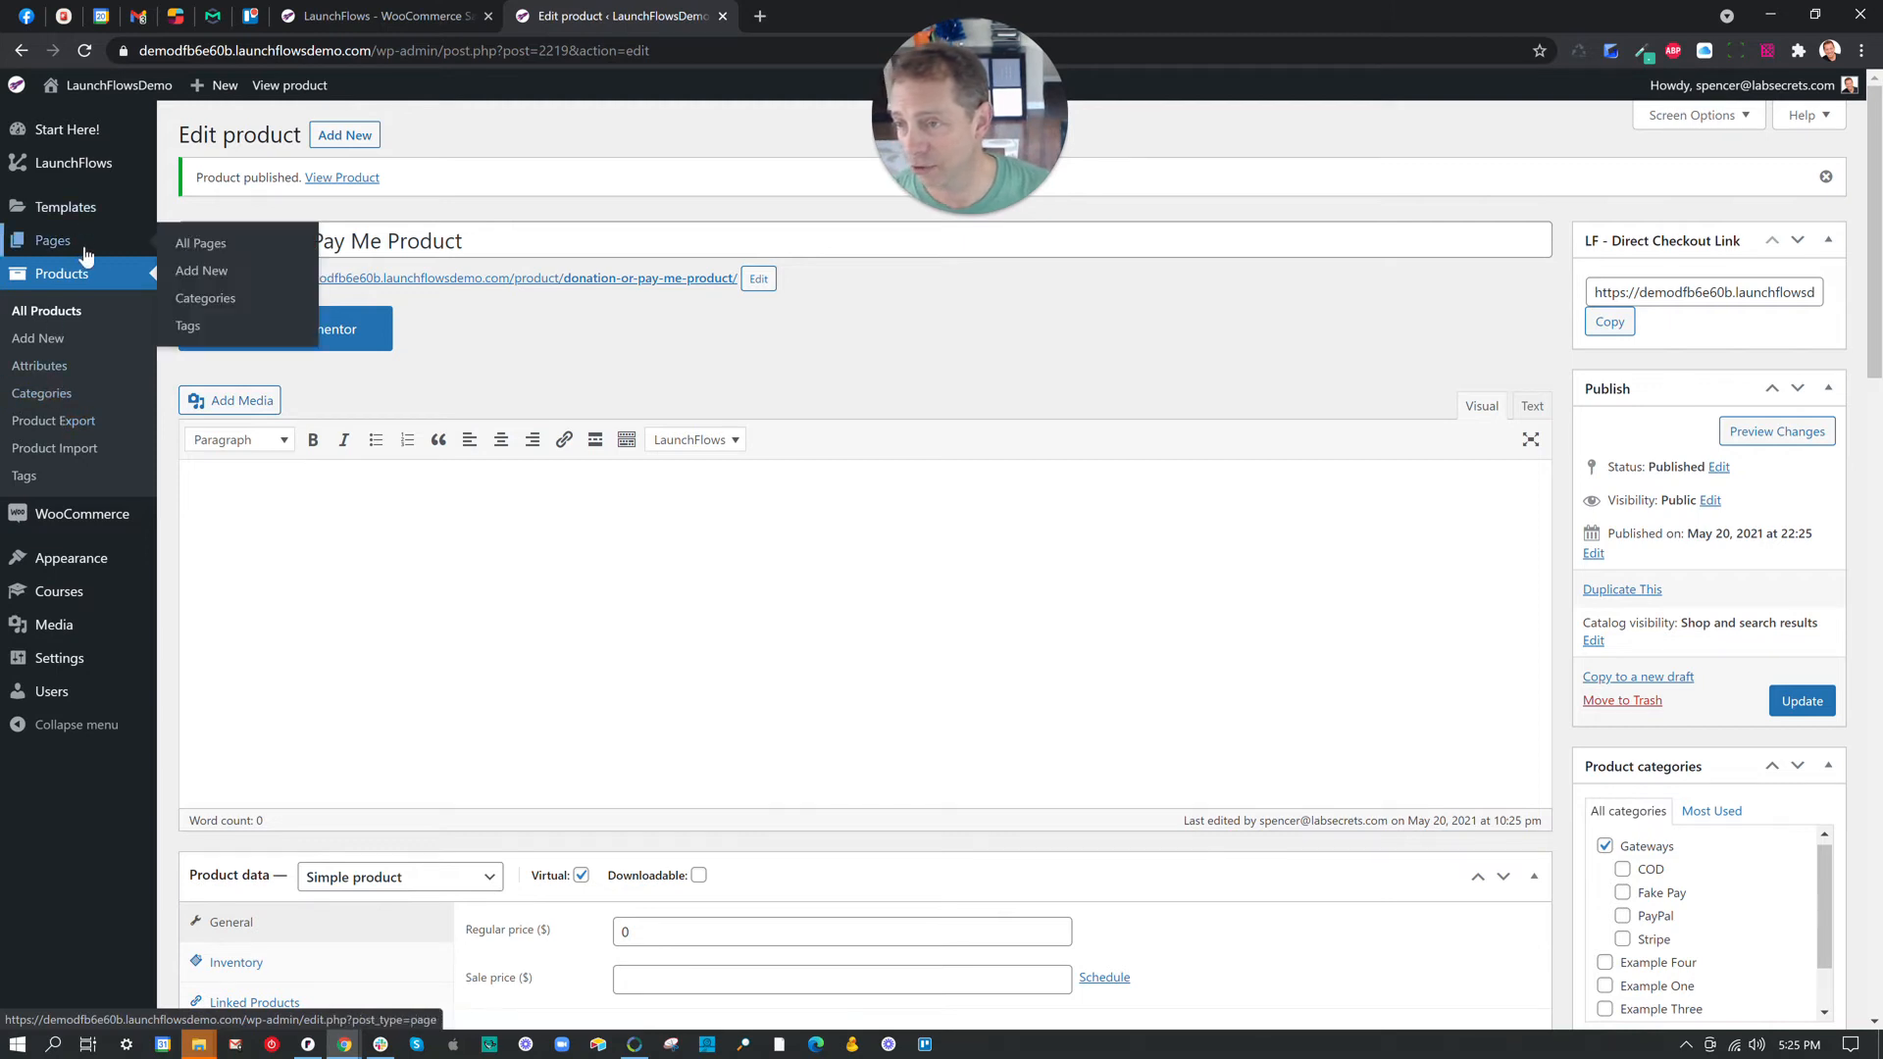
pyautogui.click(196, 272)
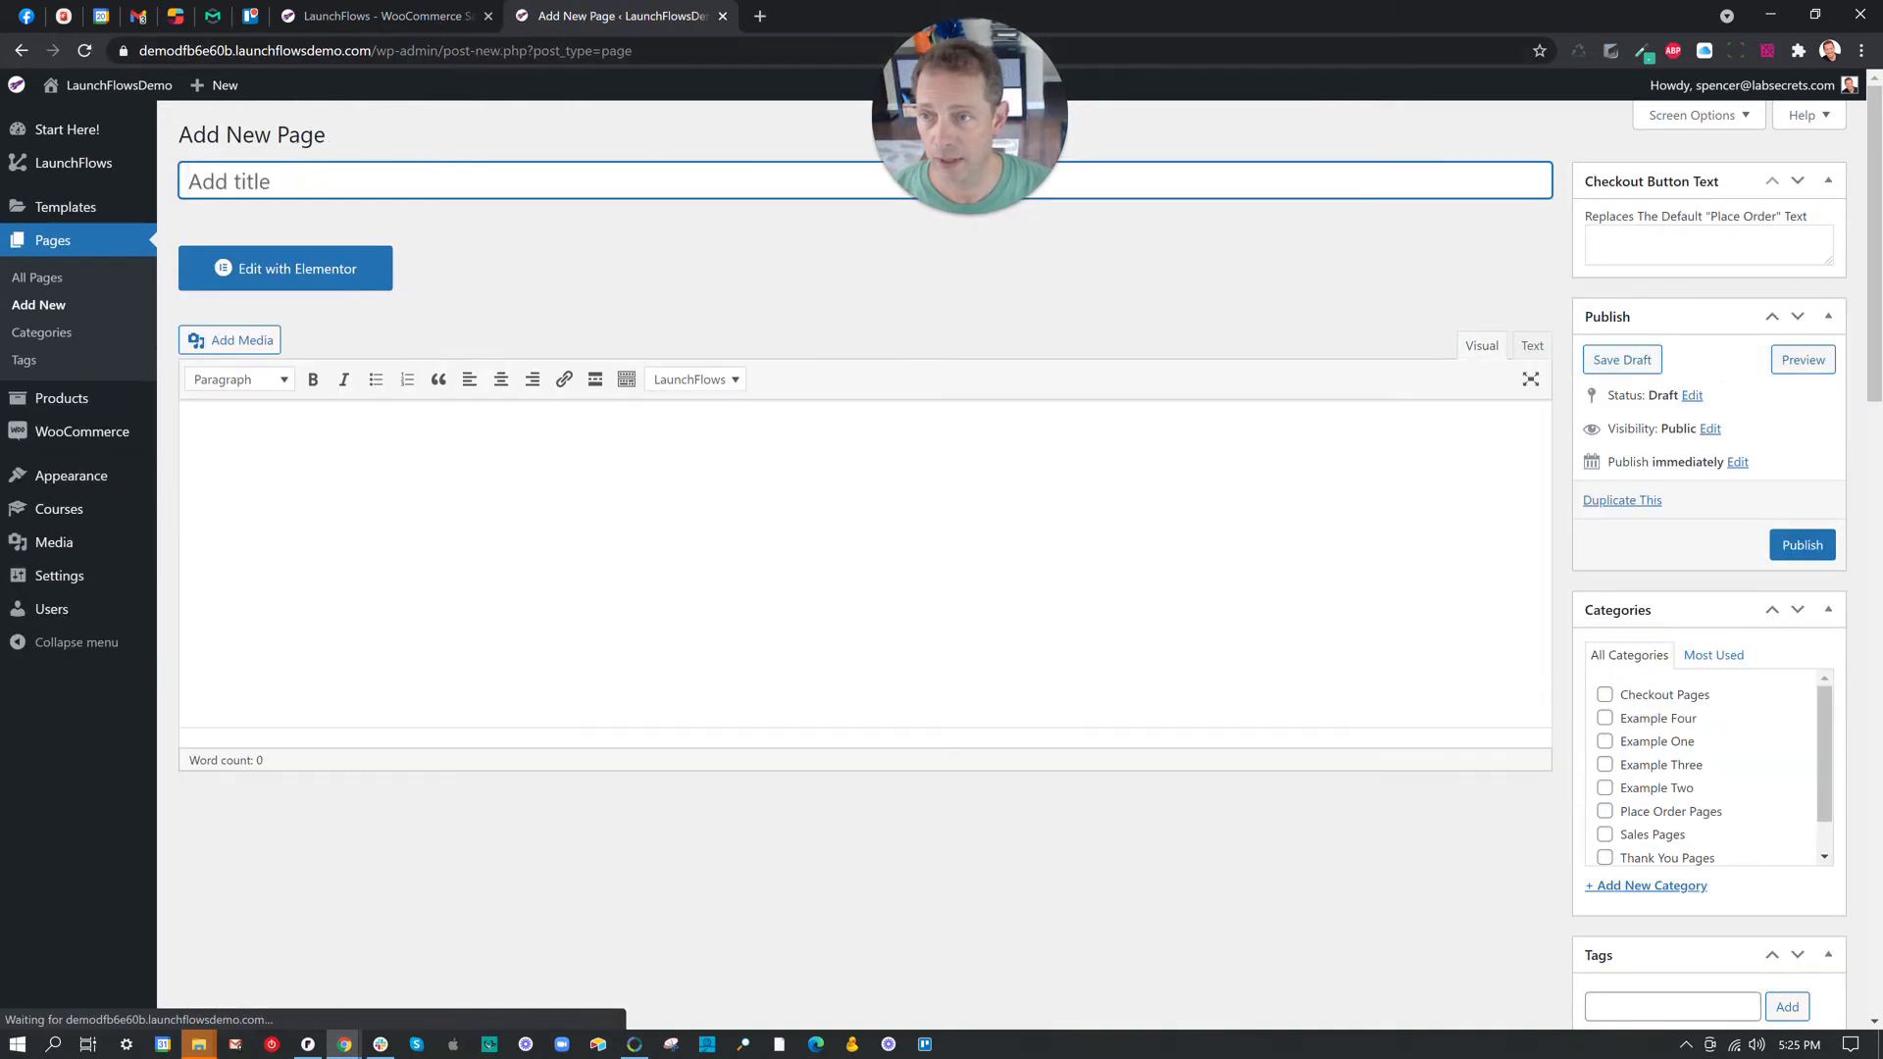
pyautogui.write('Donate ')
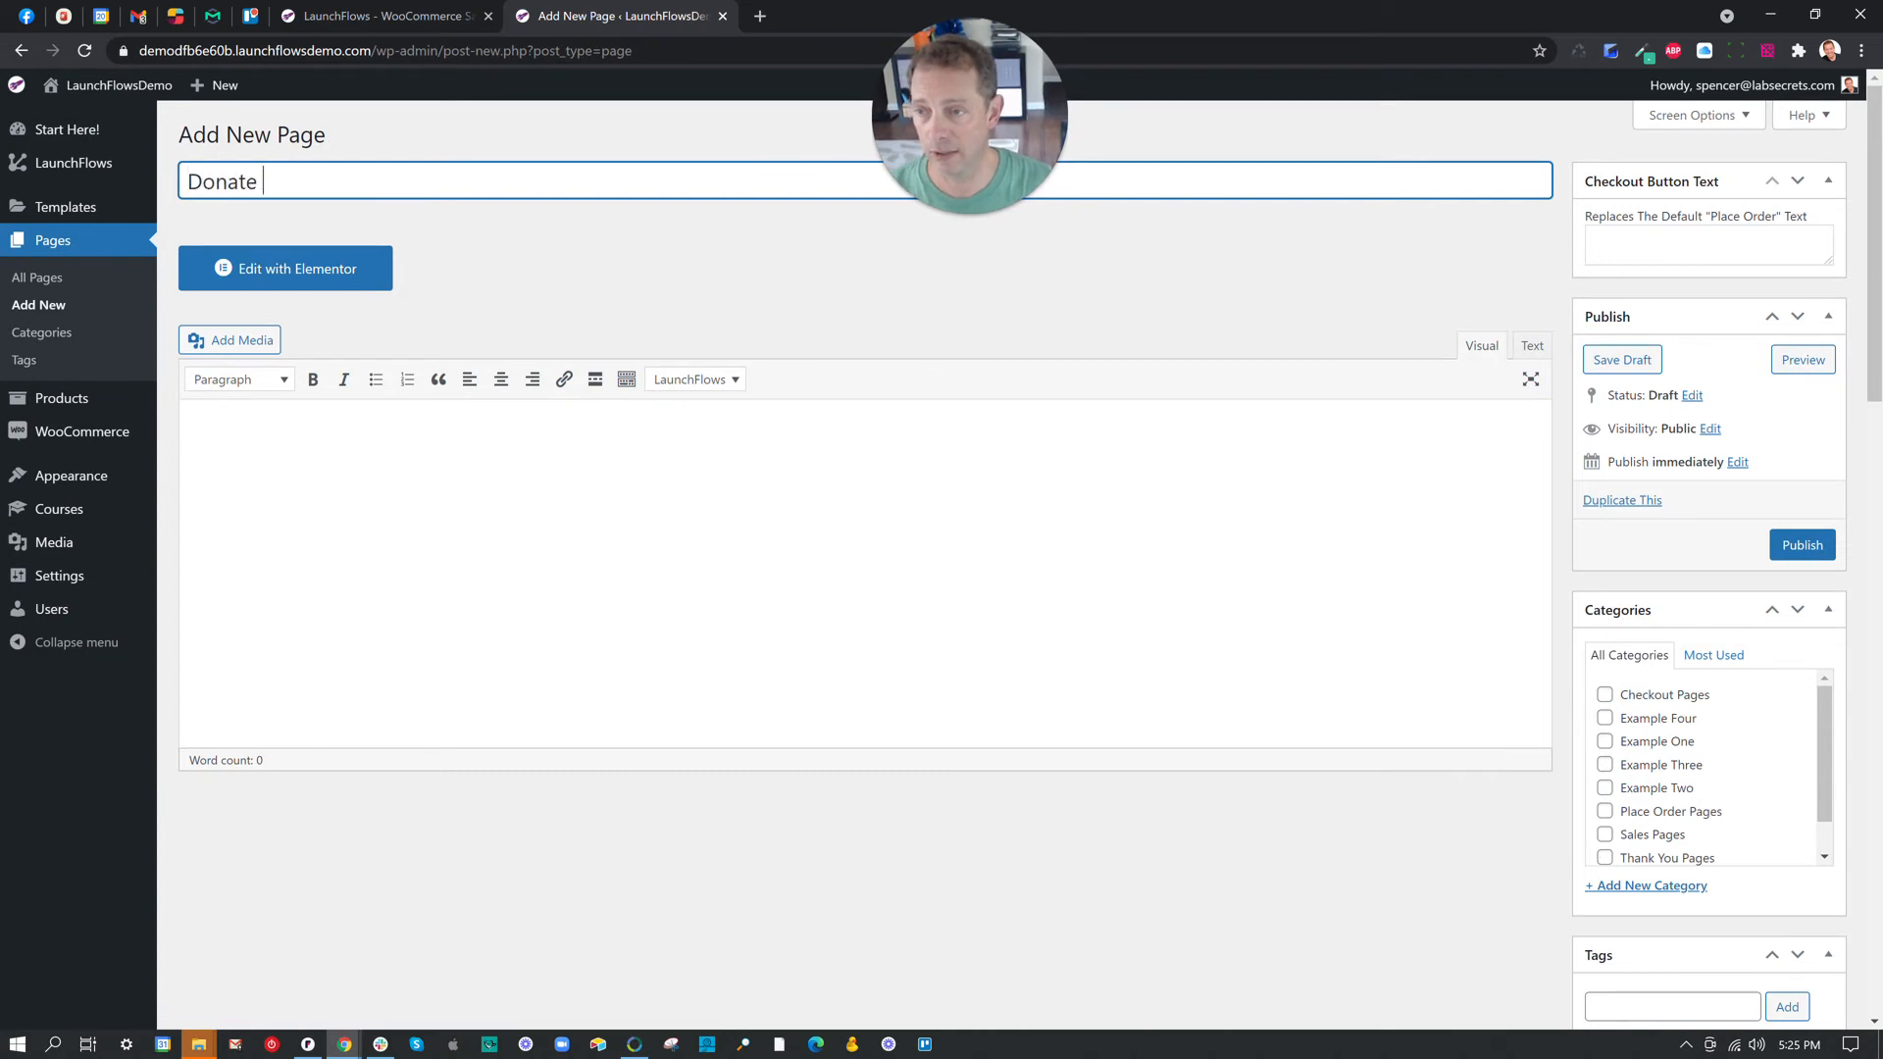
pyautogui.write('Now Page')
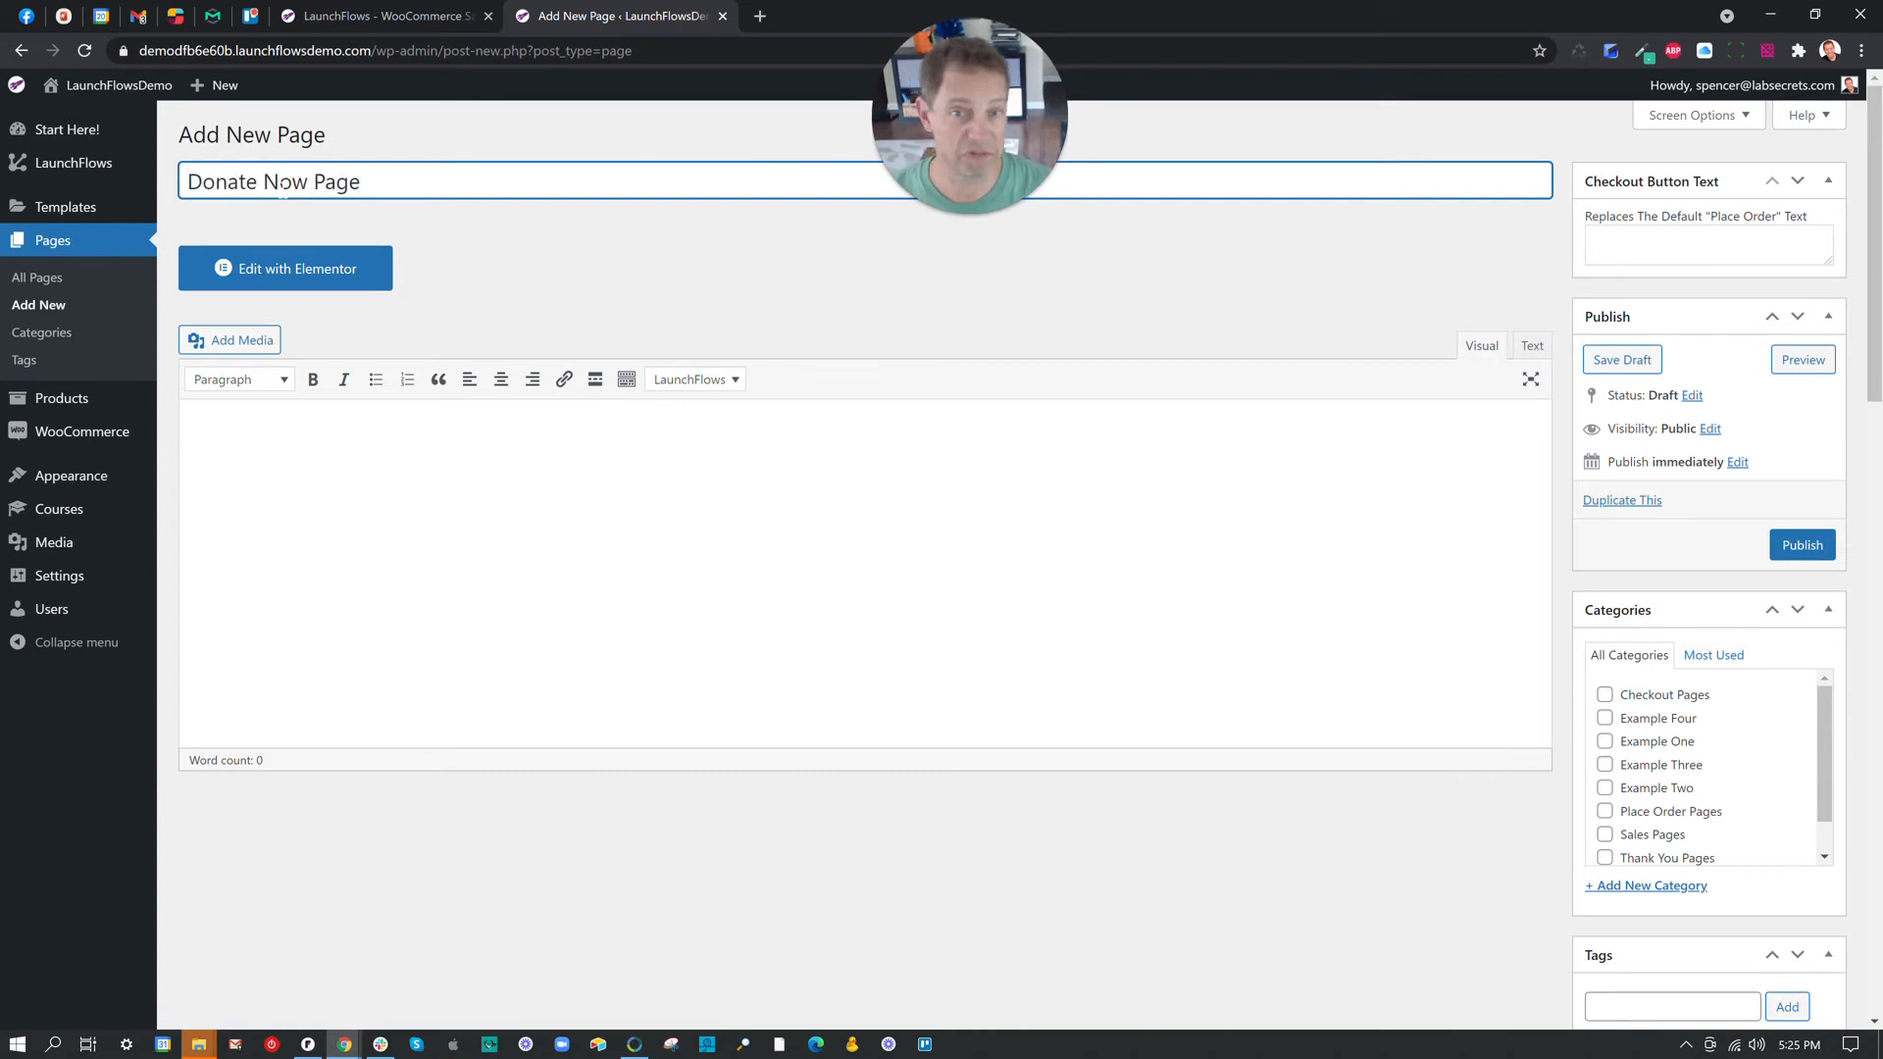
pyautogui.click(301, 273)
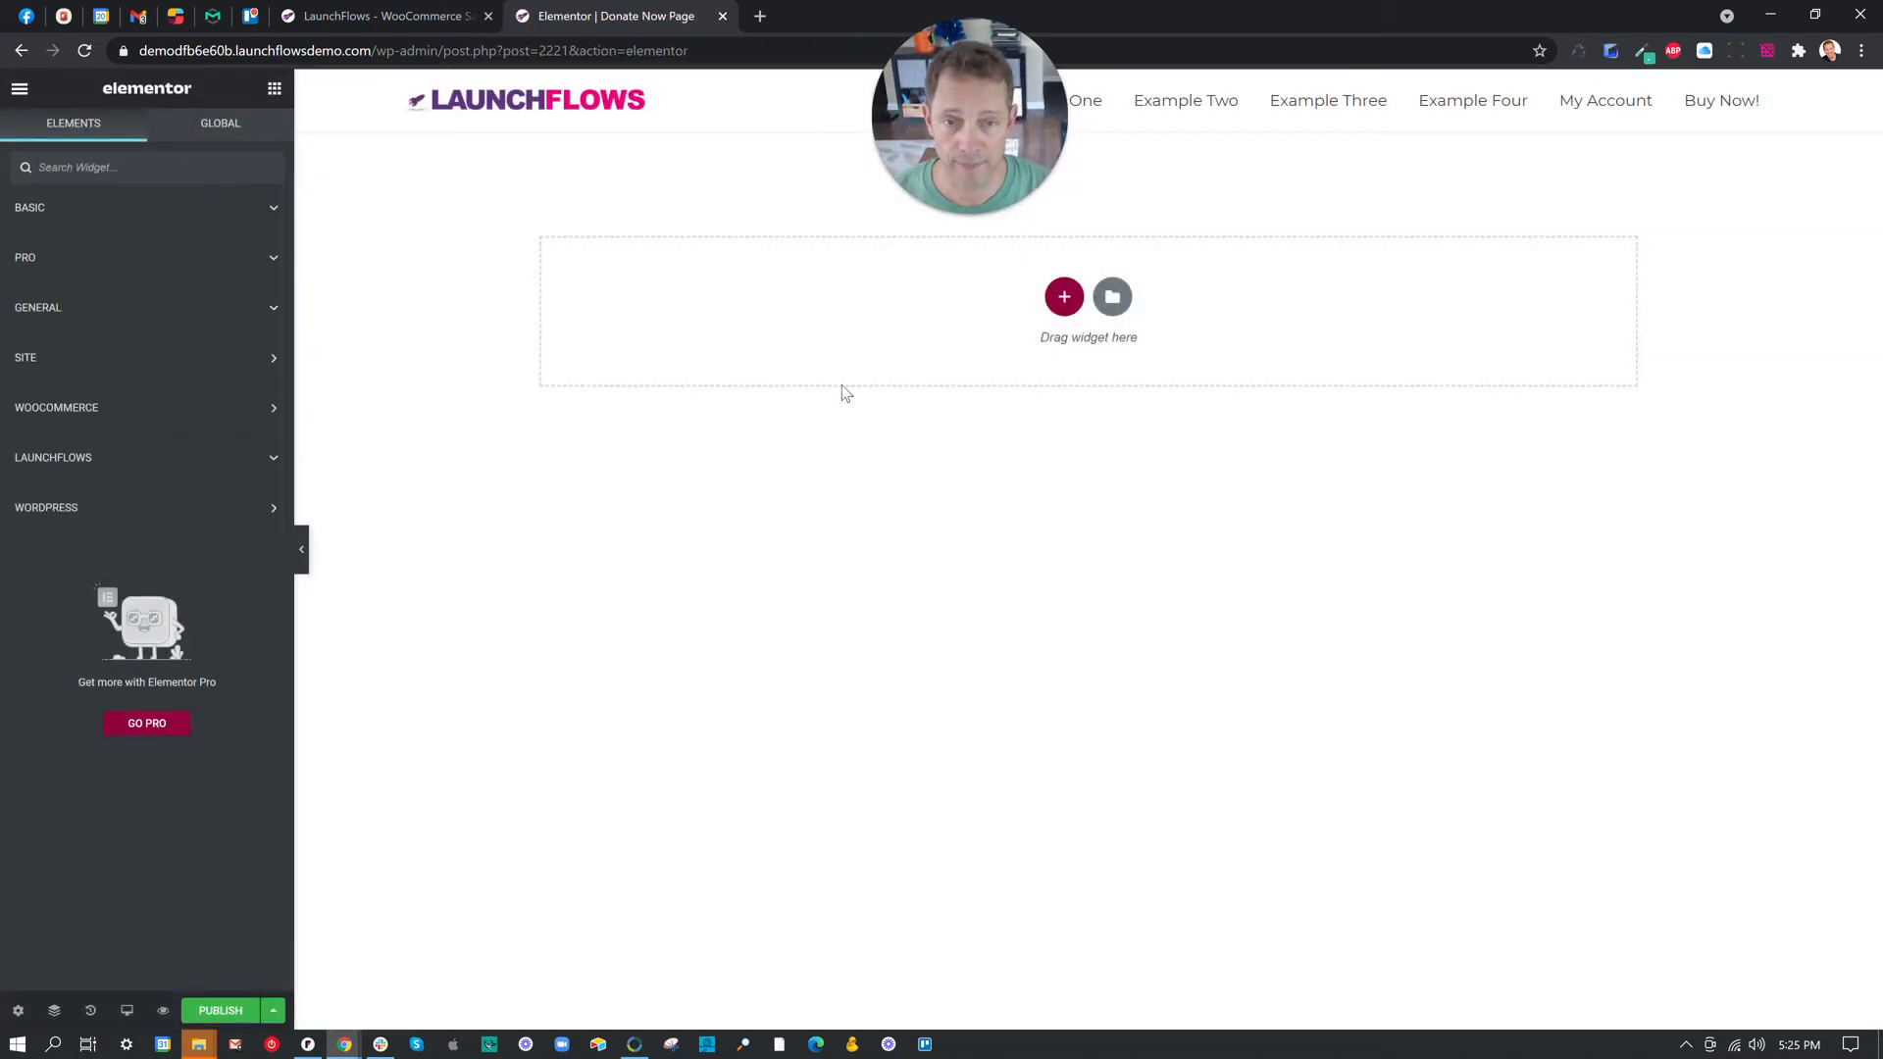
# Add a two-column section to the page and set its linked top and bottom margins to 125 px.
pyautogui.click(1064, 297)
pyautogui.click(917, 348)
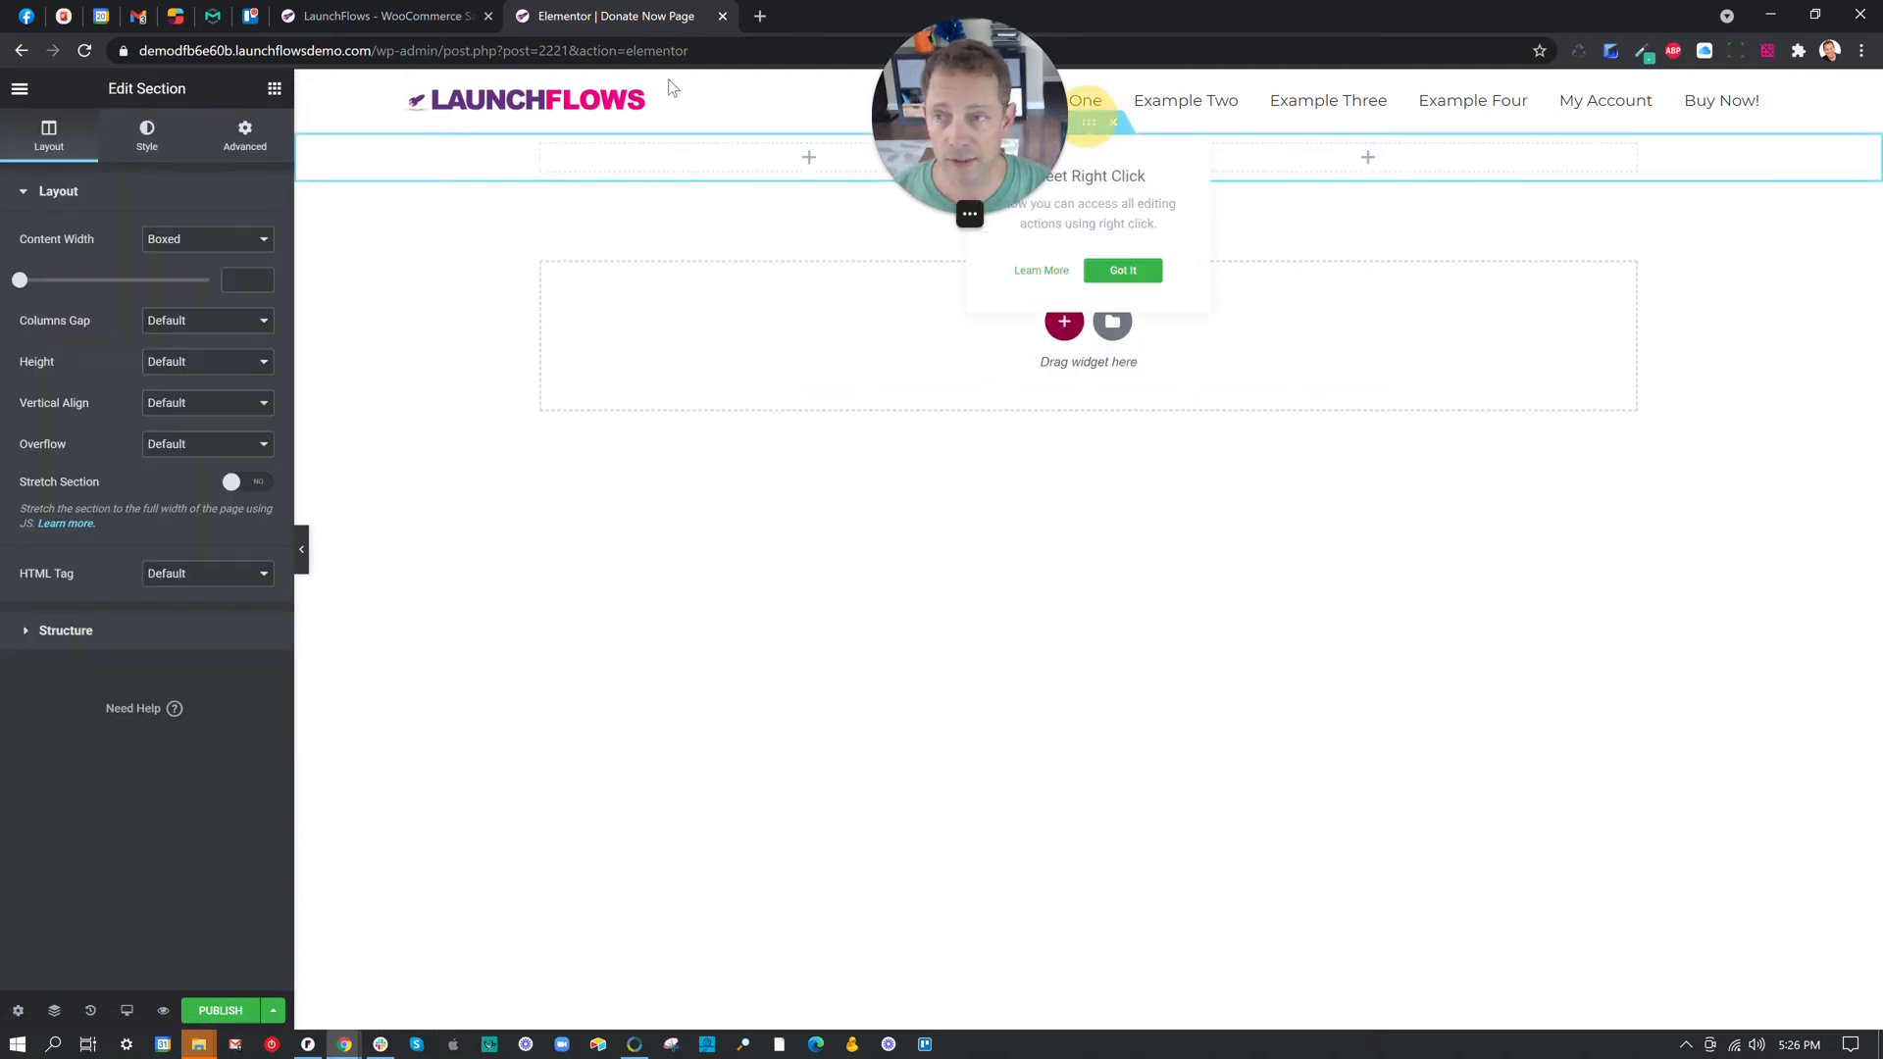
pyautogui.click(251, 142)
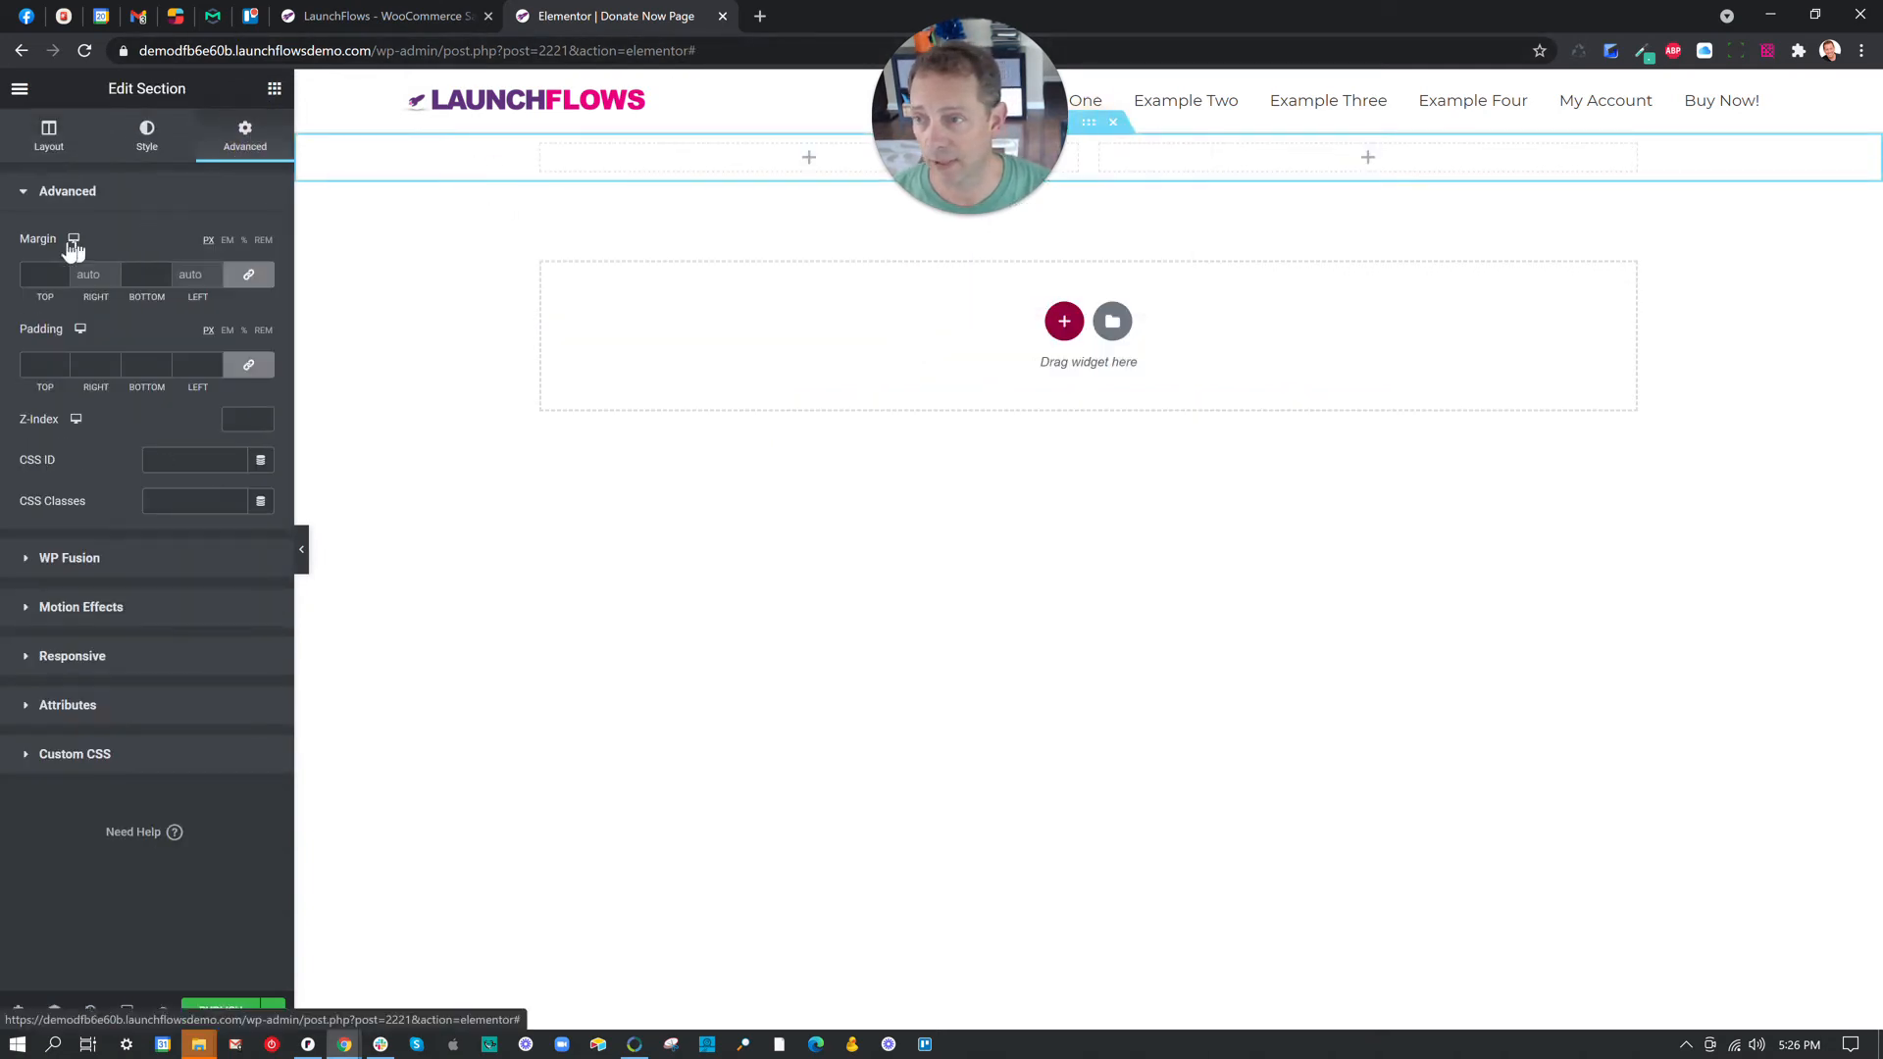
pyautogui.click(41, 274)
pyautogui.write('125')
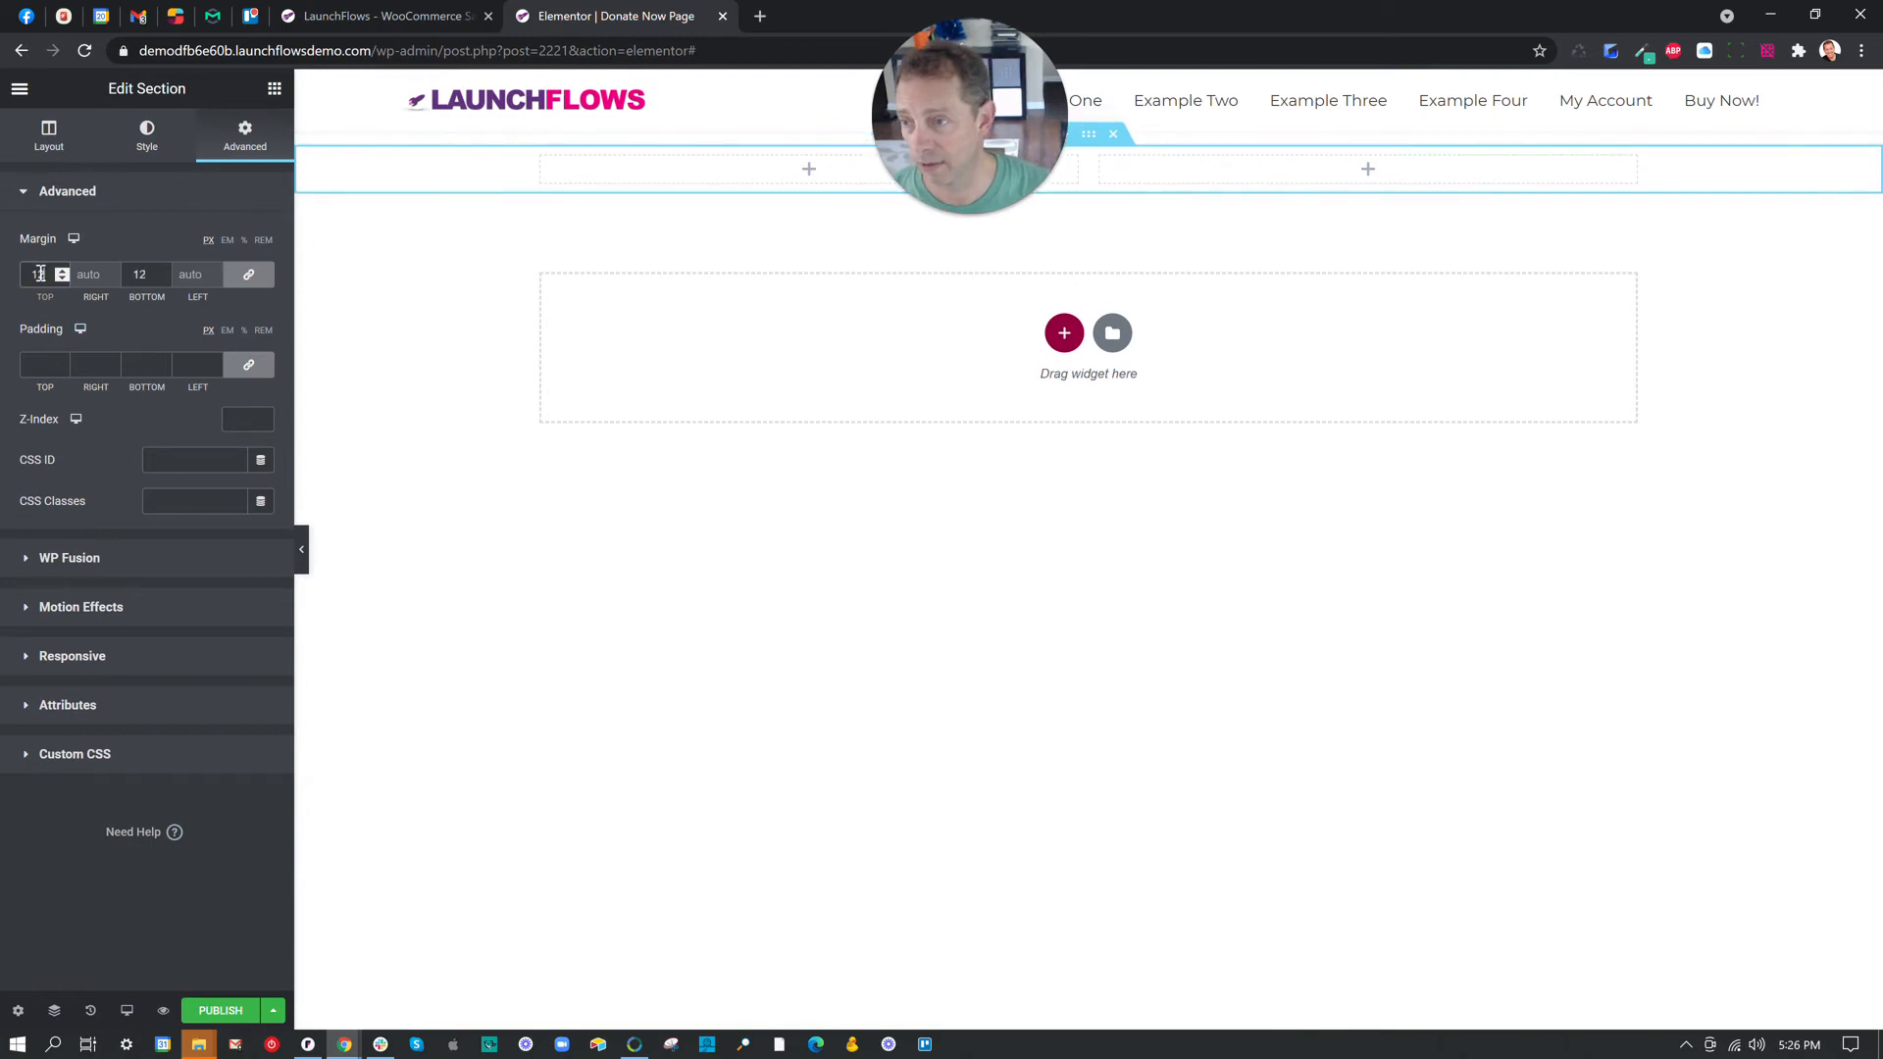
# Find the LaunchFlows Donation widget and place it in the section's left column.
pyautogui.click(274, 88)
pyautogui.click(119, 161)
pyautogui.write('launchflows donation')
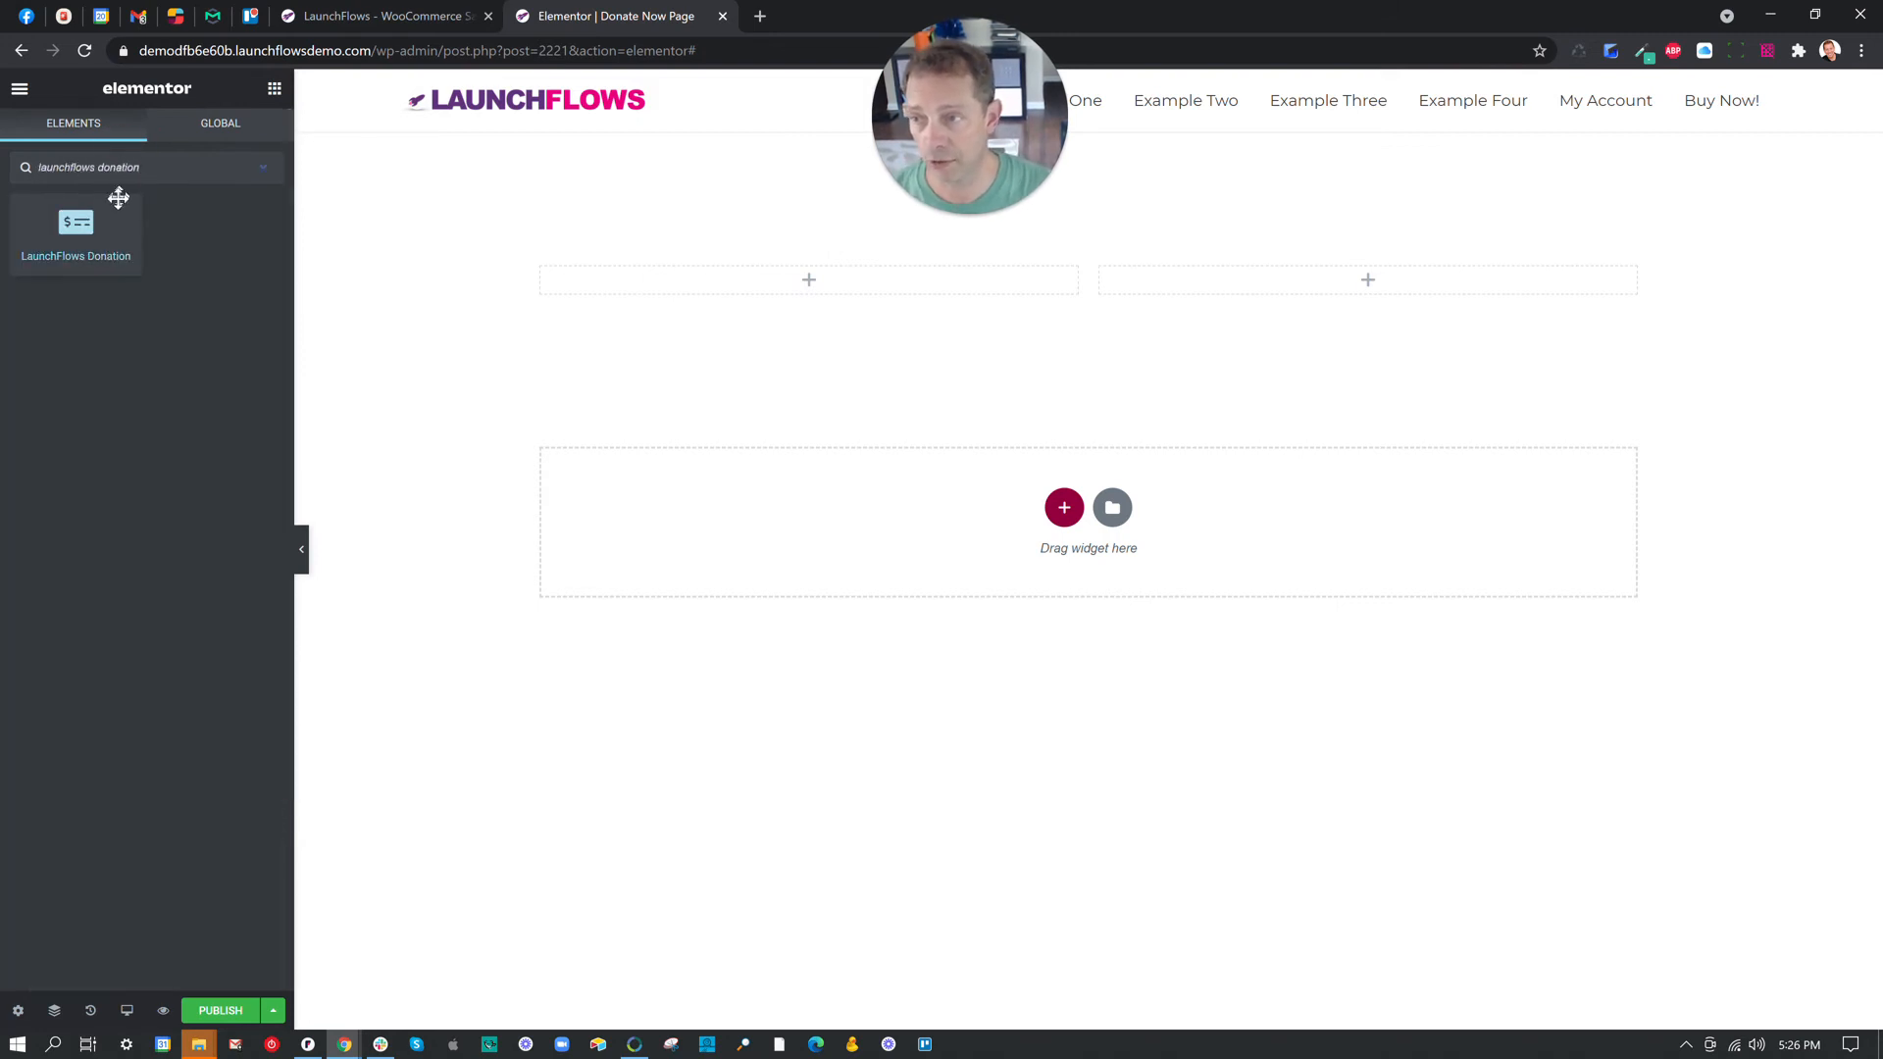
pyautogui.moveTo(93, 221); pyautogui.dragTo(686, 280)
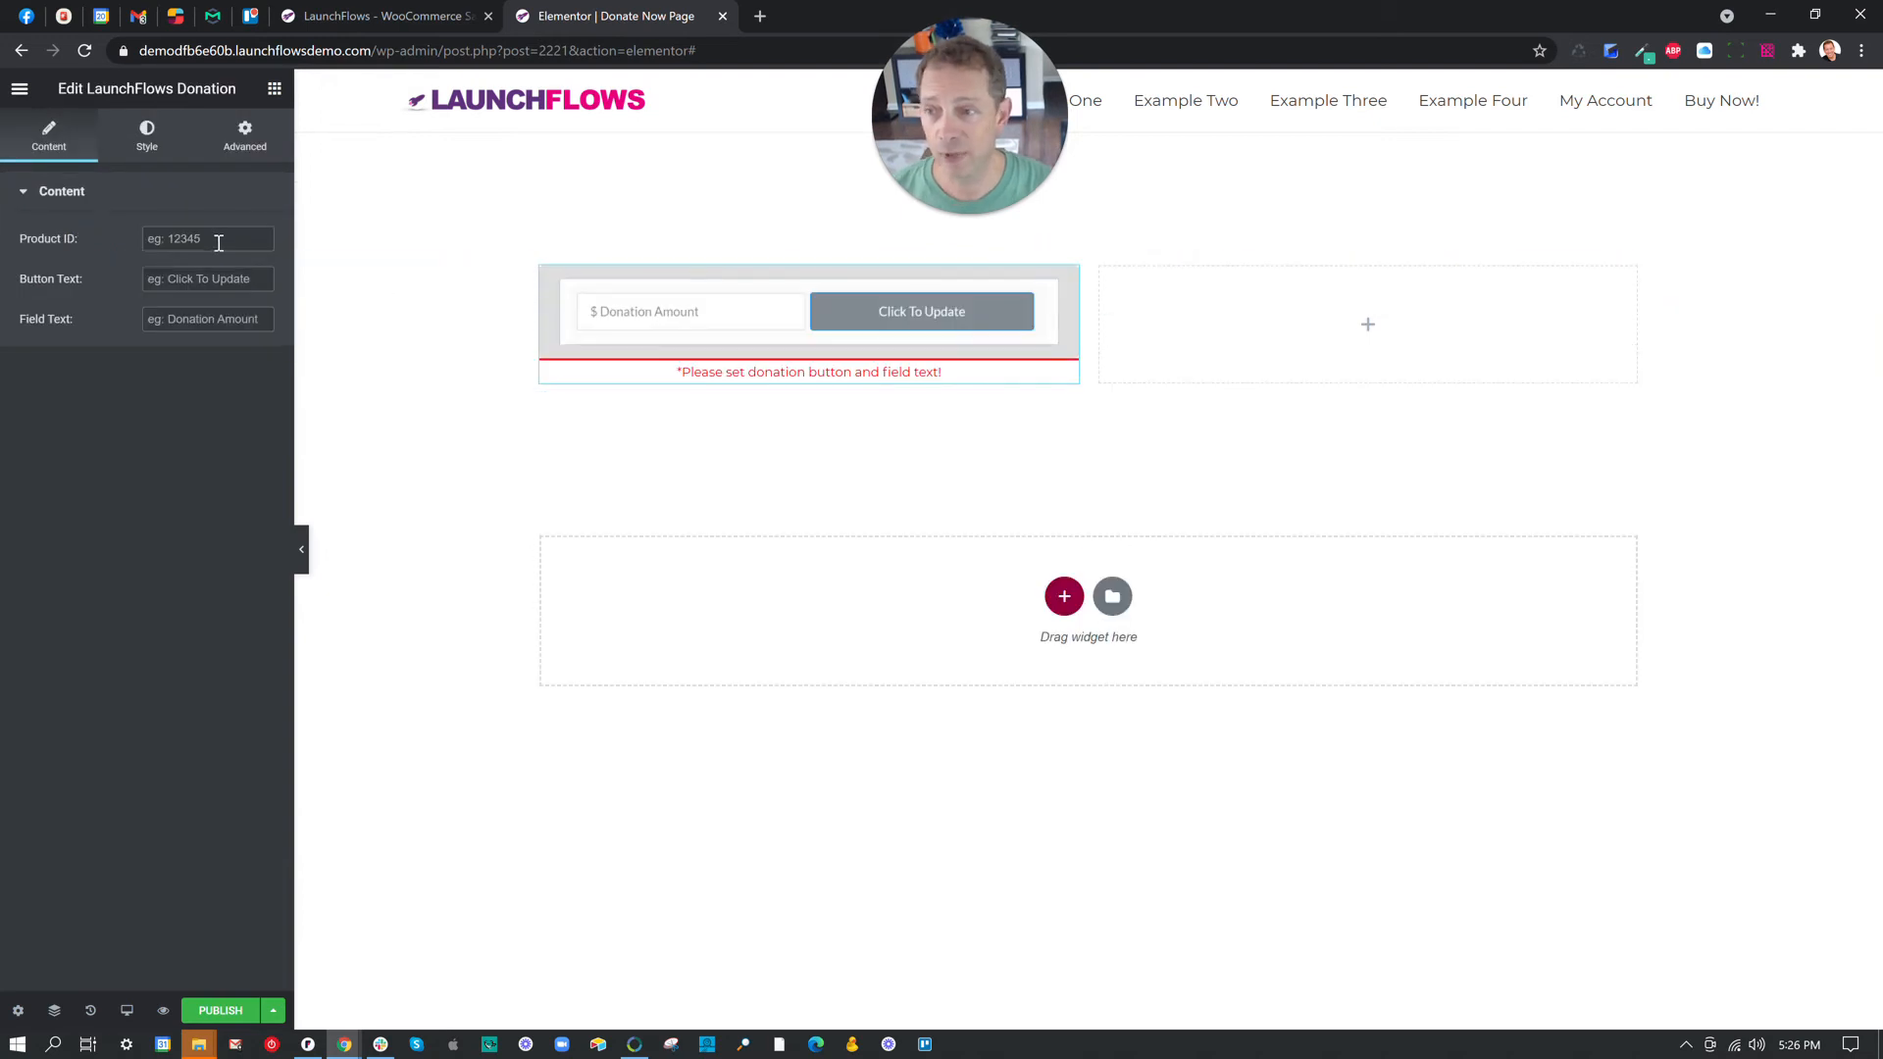
# Configure the donation widget with product ID 2219, button text "Click To Donate!" and field text "Donation Amount".
pyautogui.click(219, 240)
pyautogui.write('2219')
pyautogui.click(187, 282)
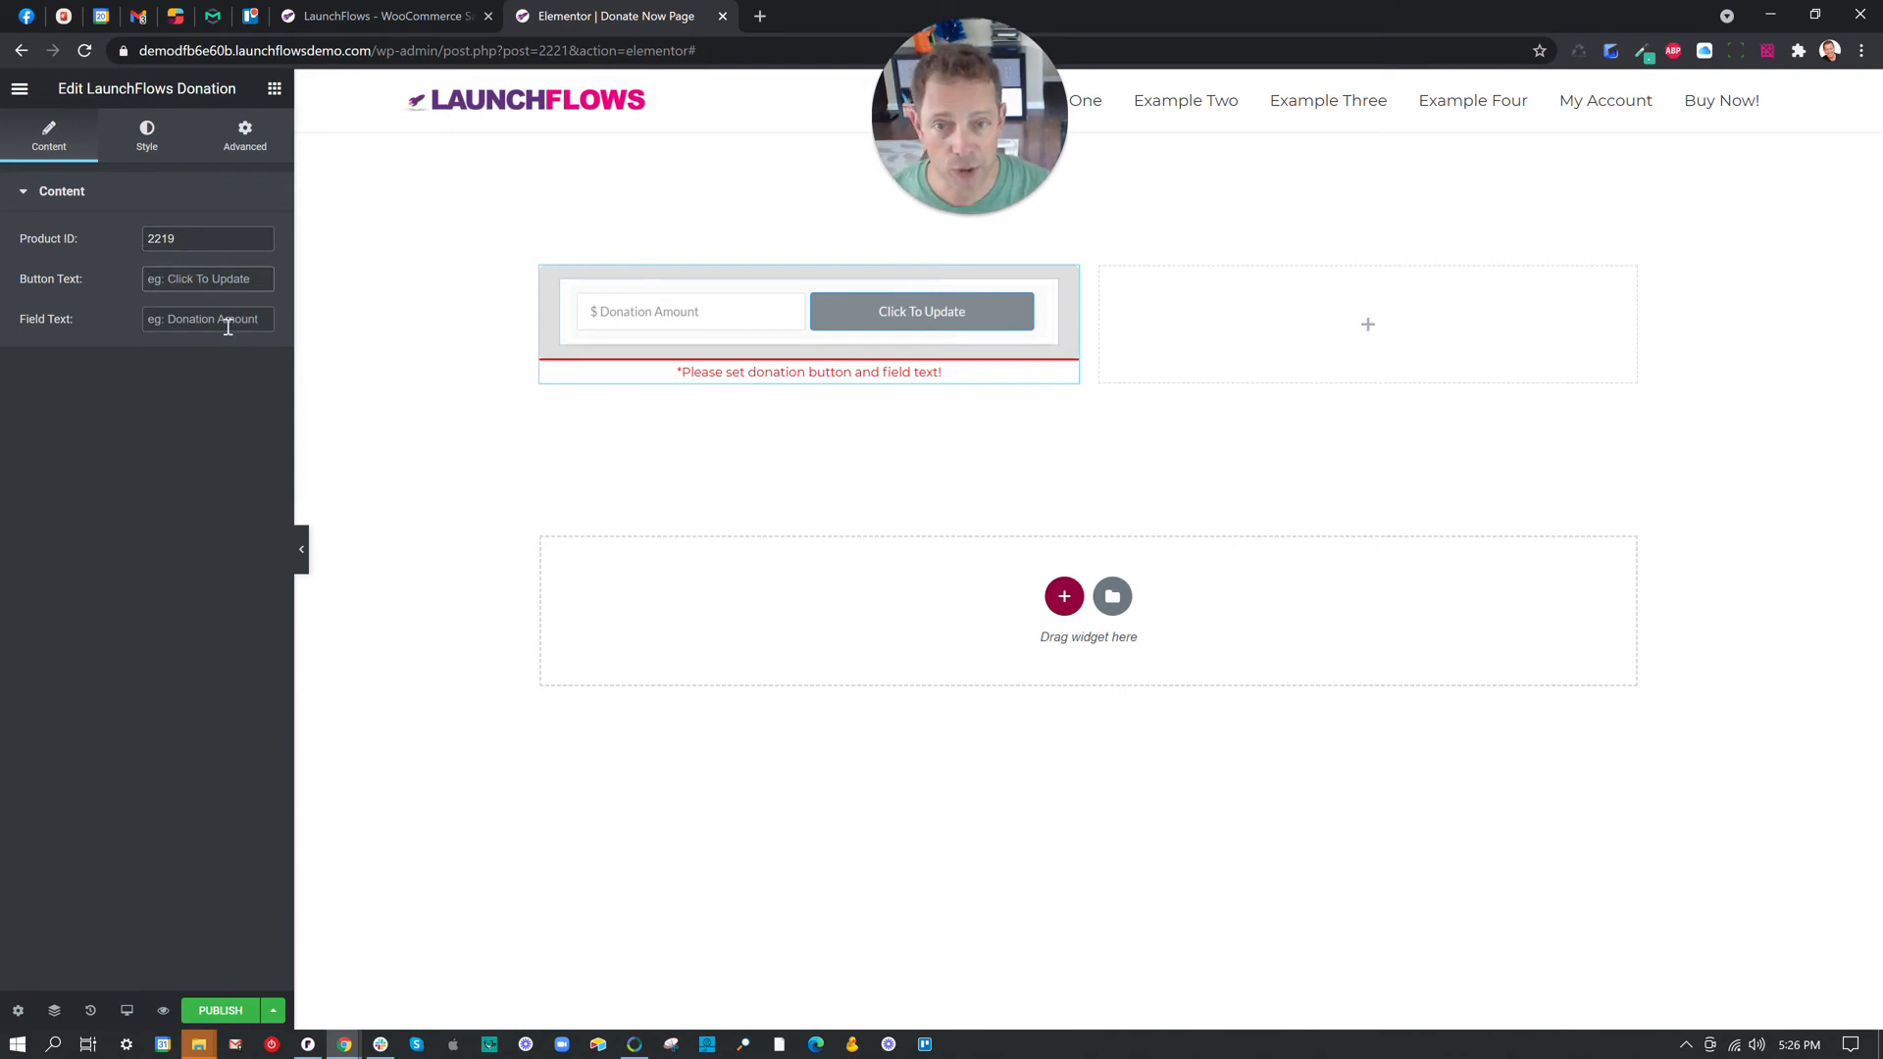
pyautogui.write('Click To ')
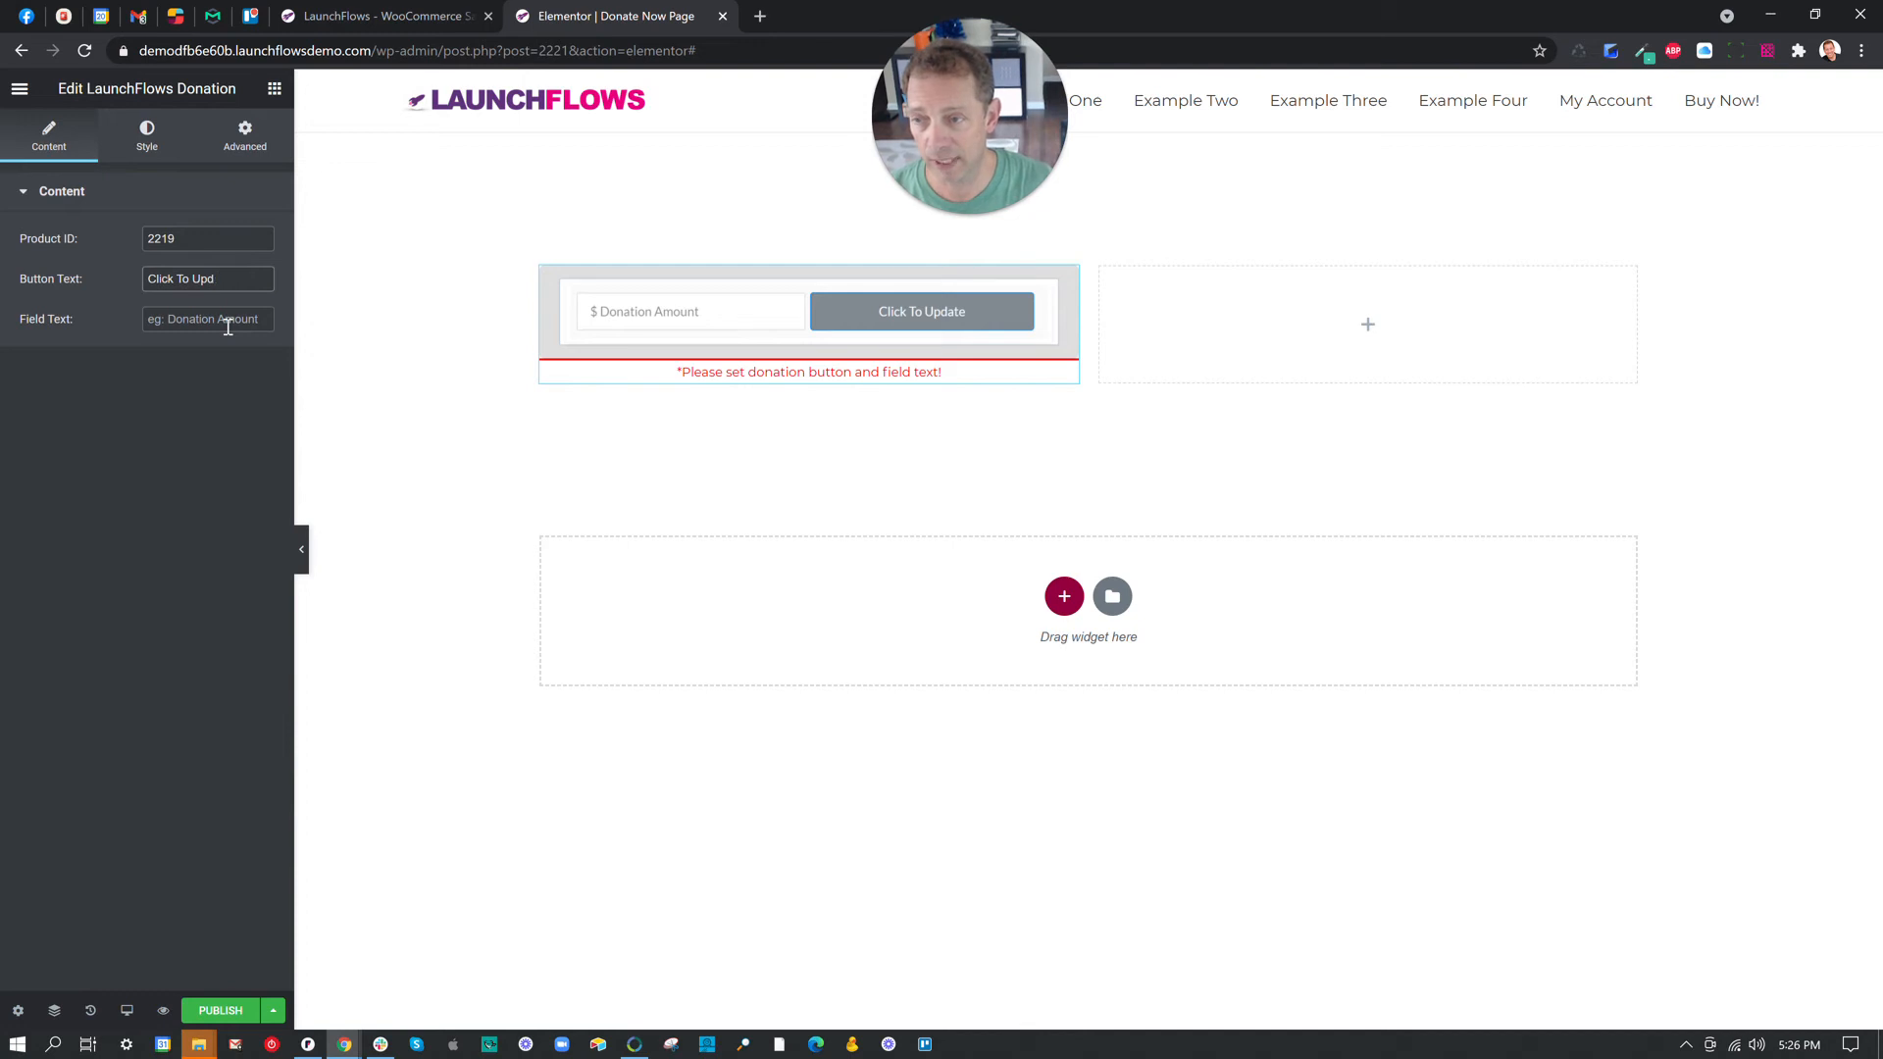
pyautogui.write('Donate!')
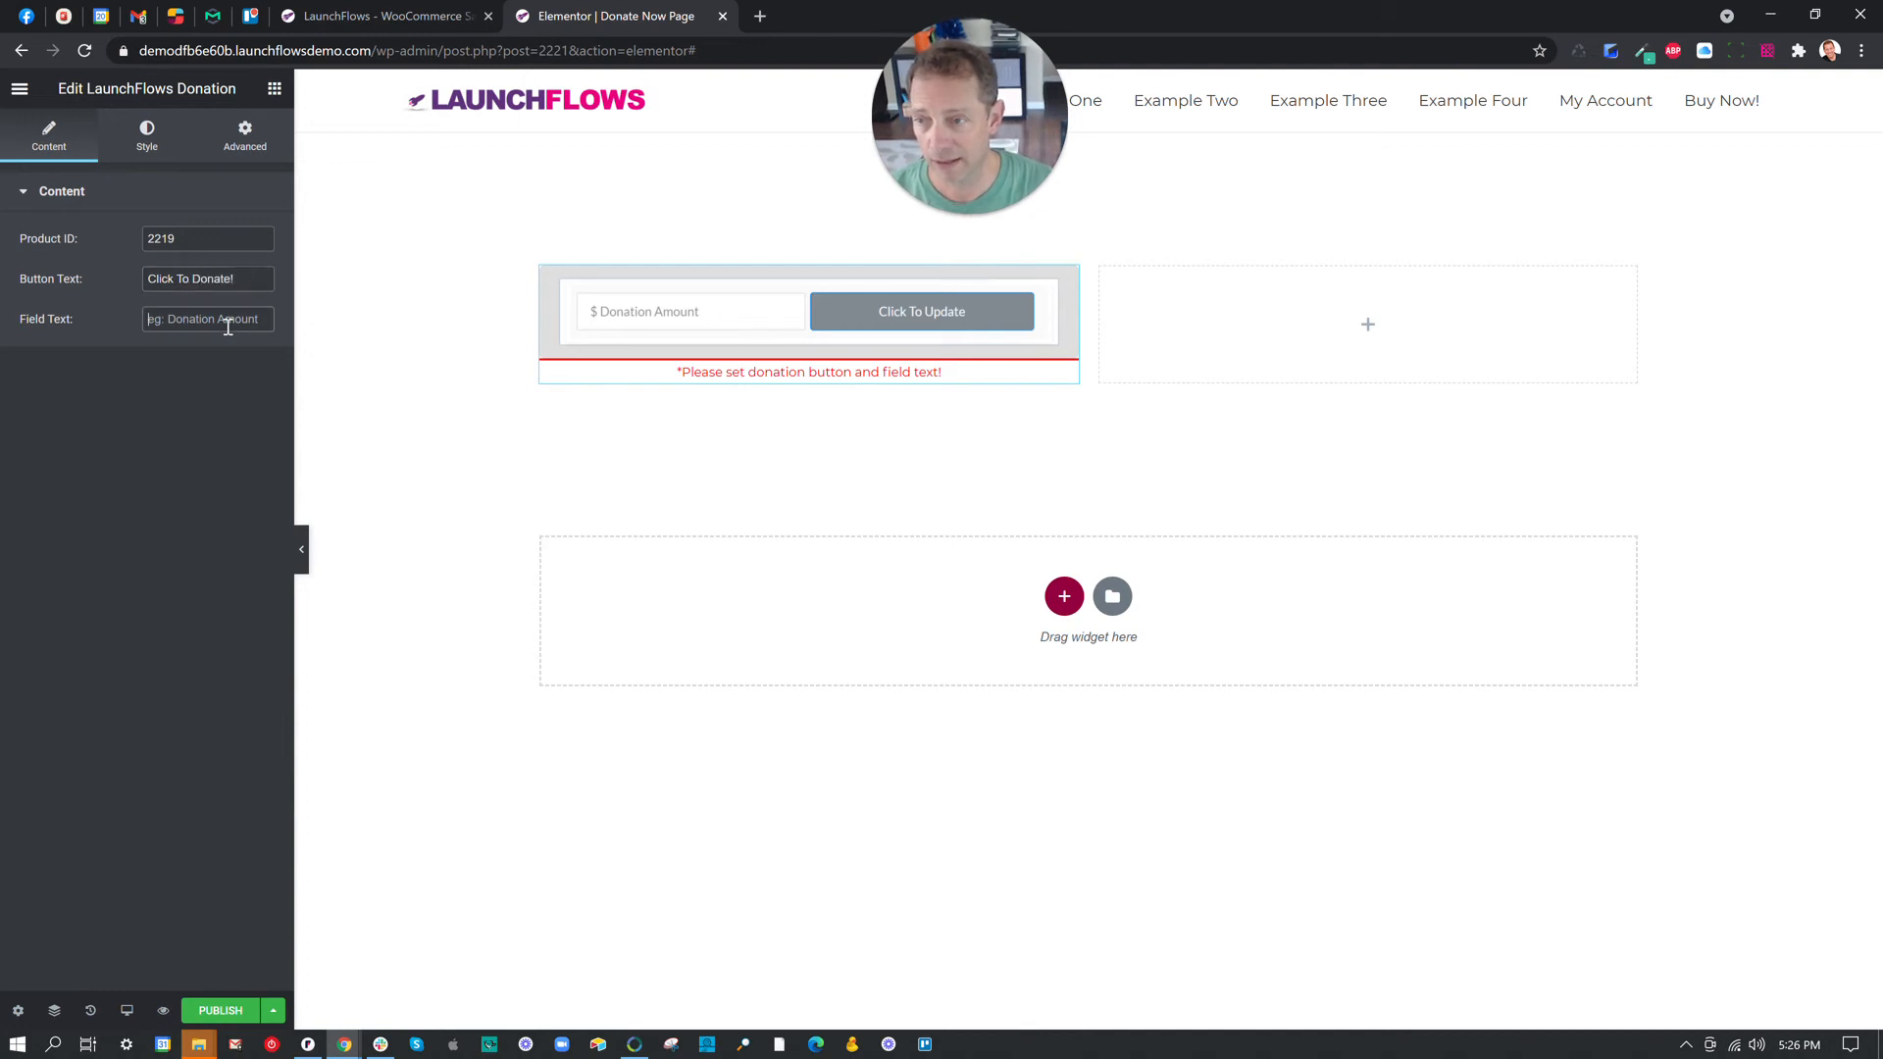
pyautogui.write('Donar')
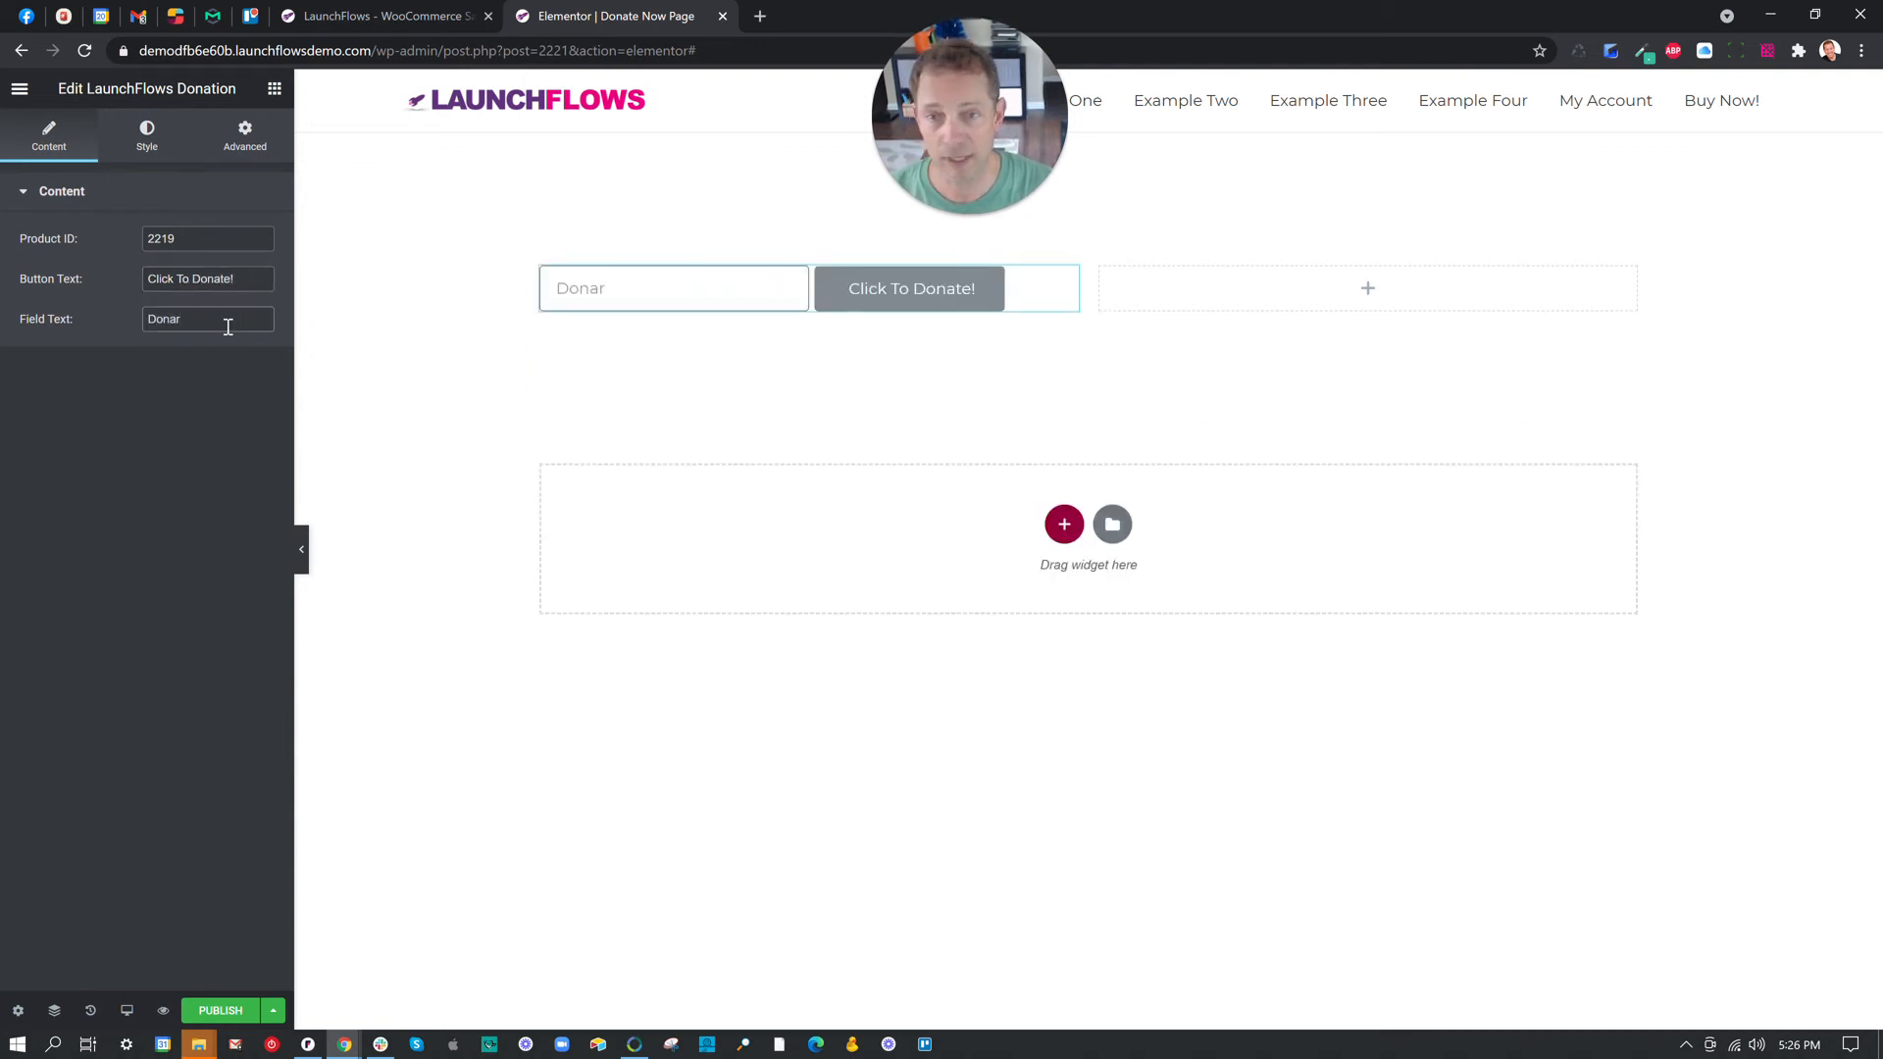
pyautogui.press('BackSpace')
pyautogui.write('tion Amount')
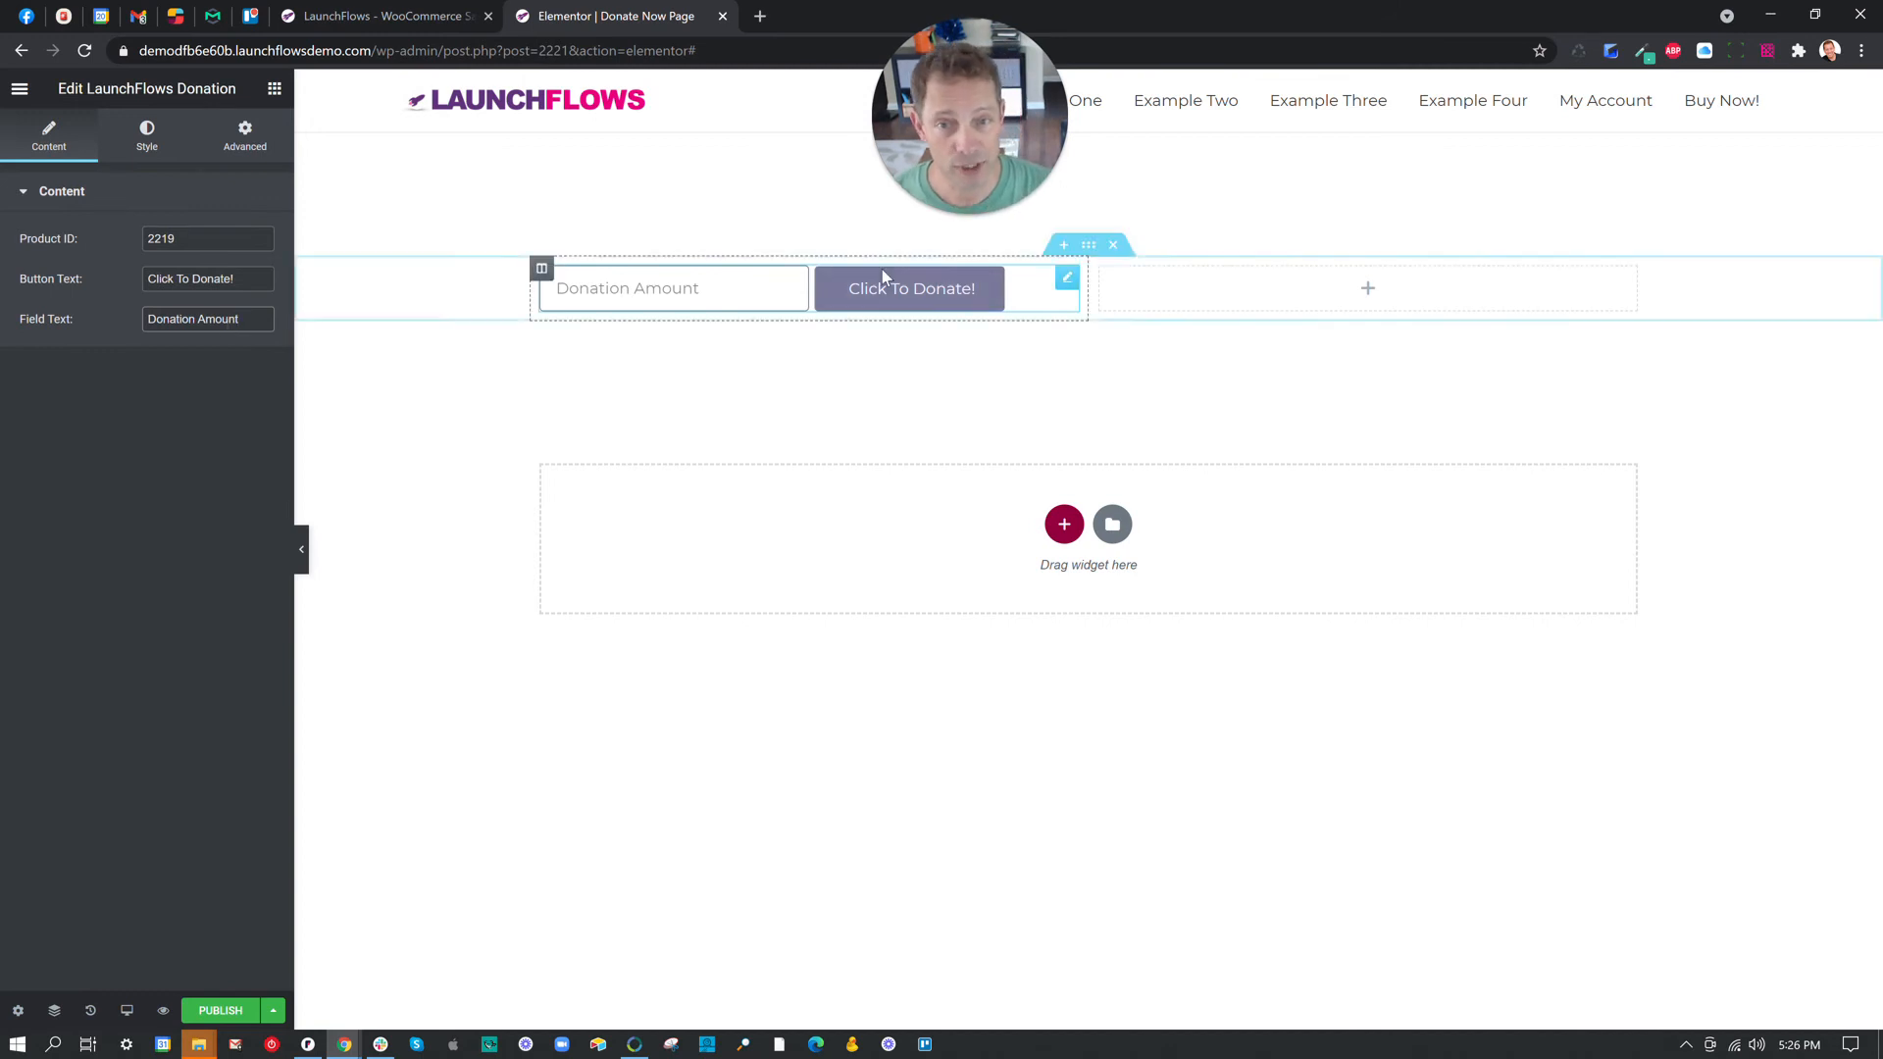
# Add a Heading widget above the donation form in the left column with the title "Donate Now...".
pyautogui.click(274, 89)
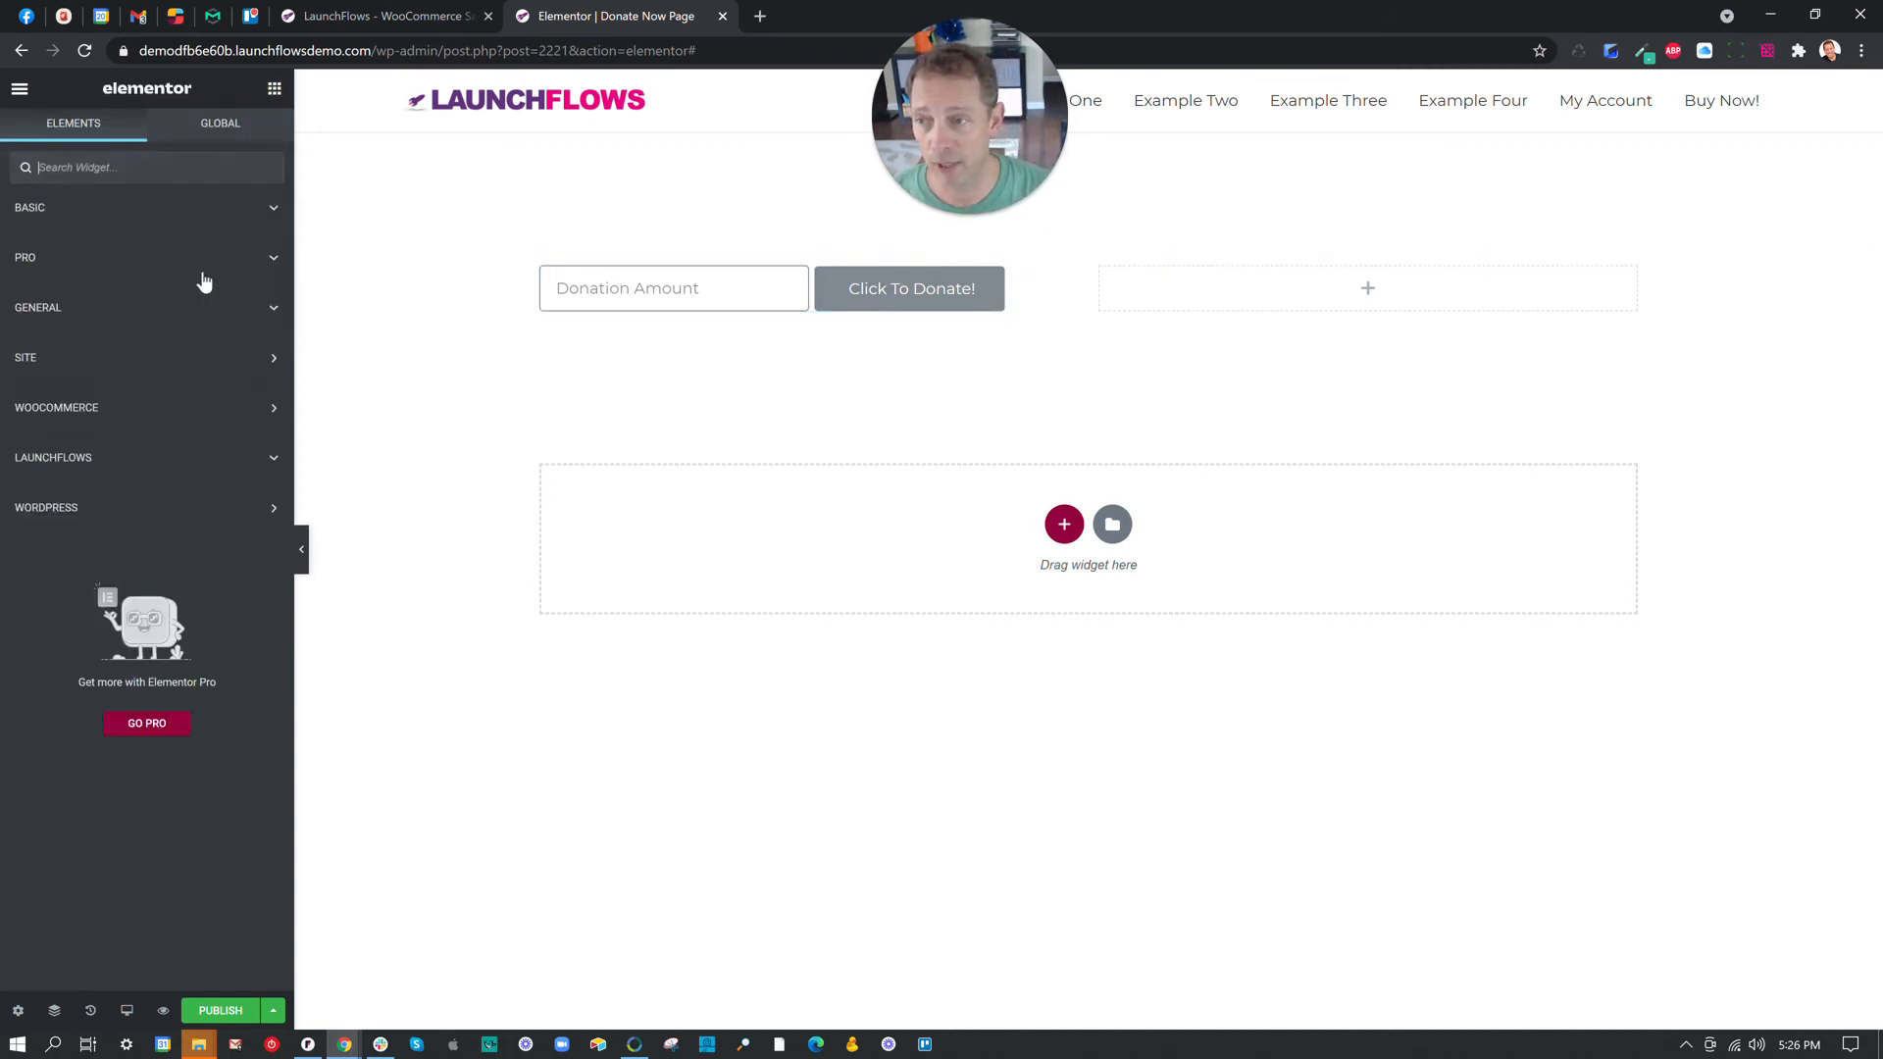
pyautogui.click(196, 208)
pyautogui.click(274, 208)
pyautogui.moveTo(218, 280); pyautogui.dragTo(912, 279)
pyautogui.moveTo(217, 259); pyautogui.dragTo(5, 219)
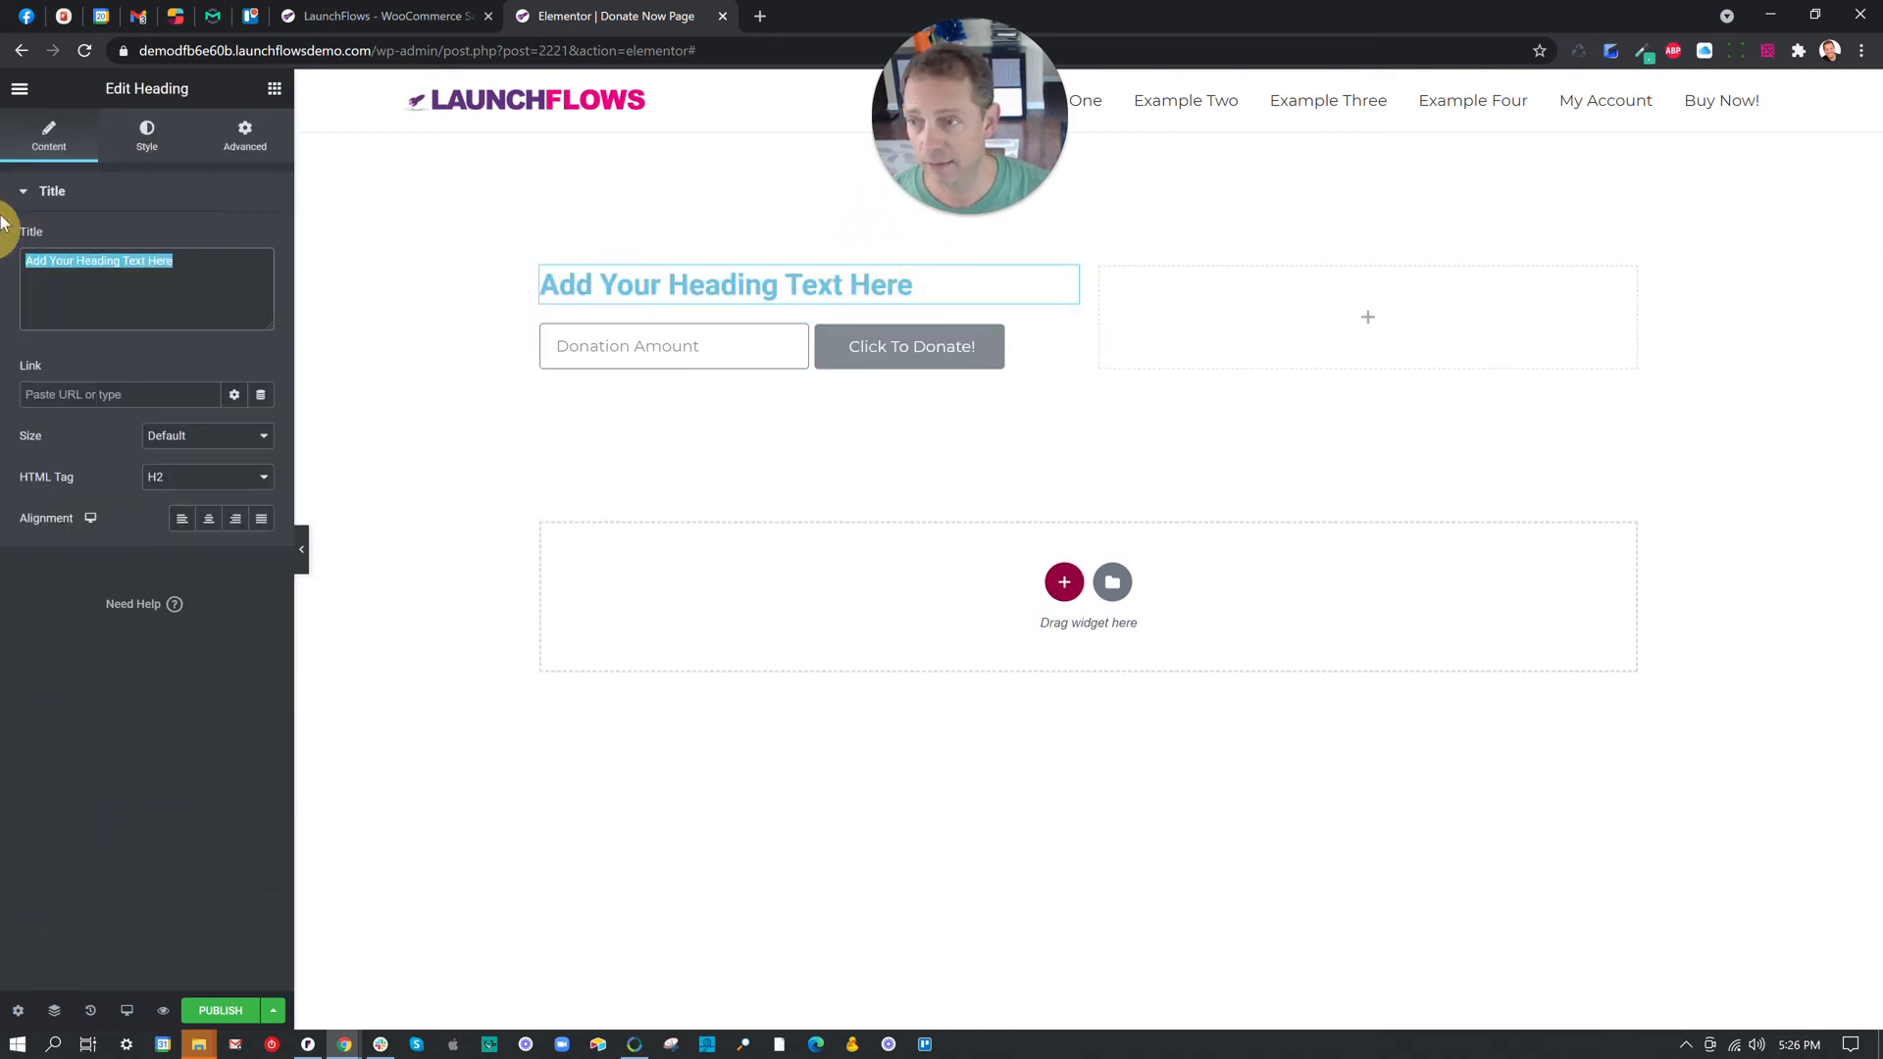
pyautogui.write('Donate Now')
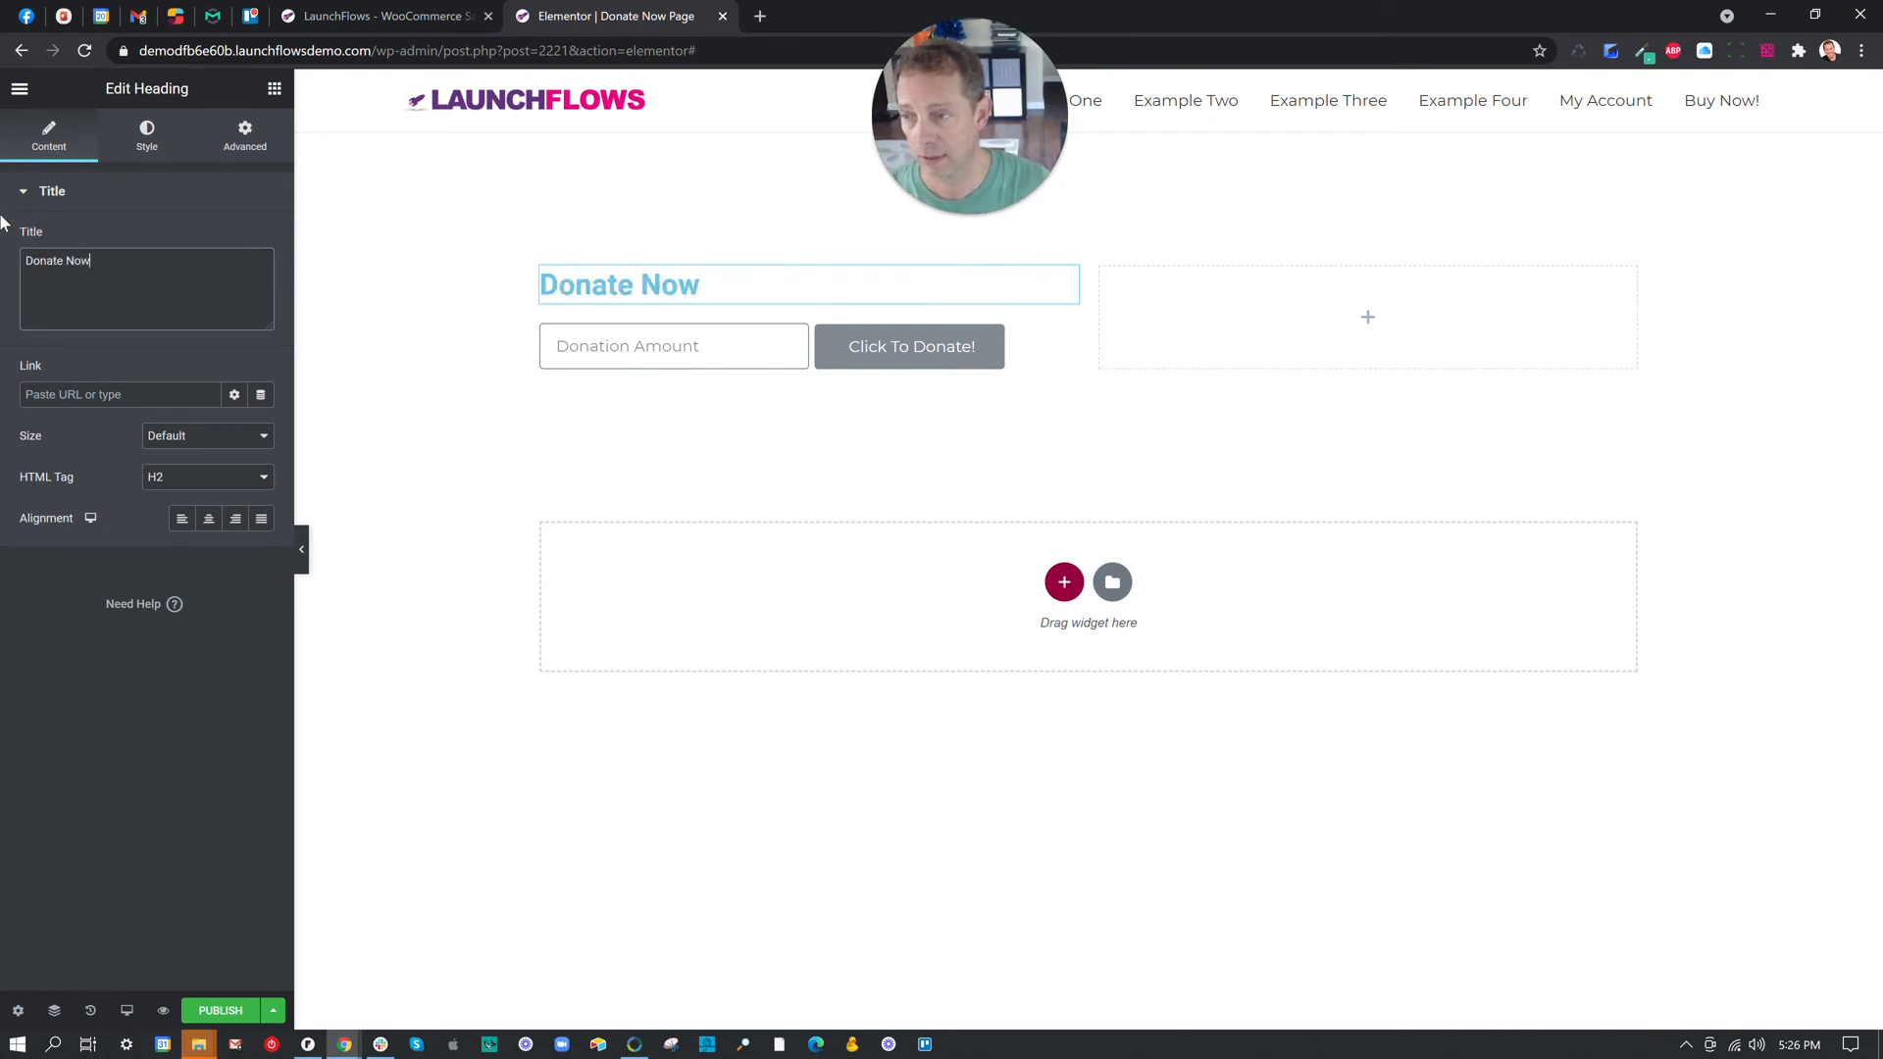
pyautogui.write('...')
# Change the "Donate Now..." heading's text color to the black global color.
pyautogui.click(147, 140)
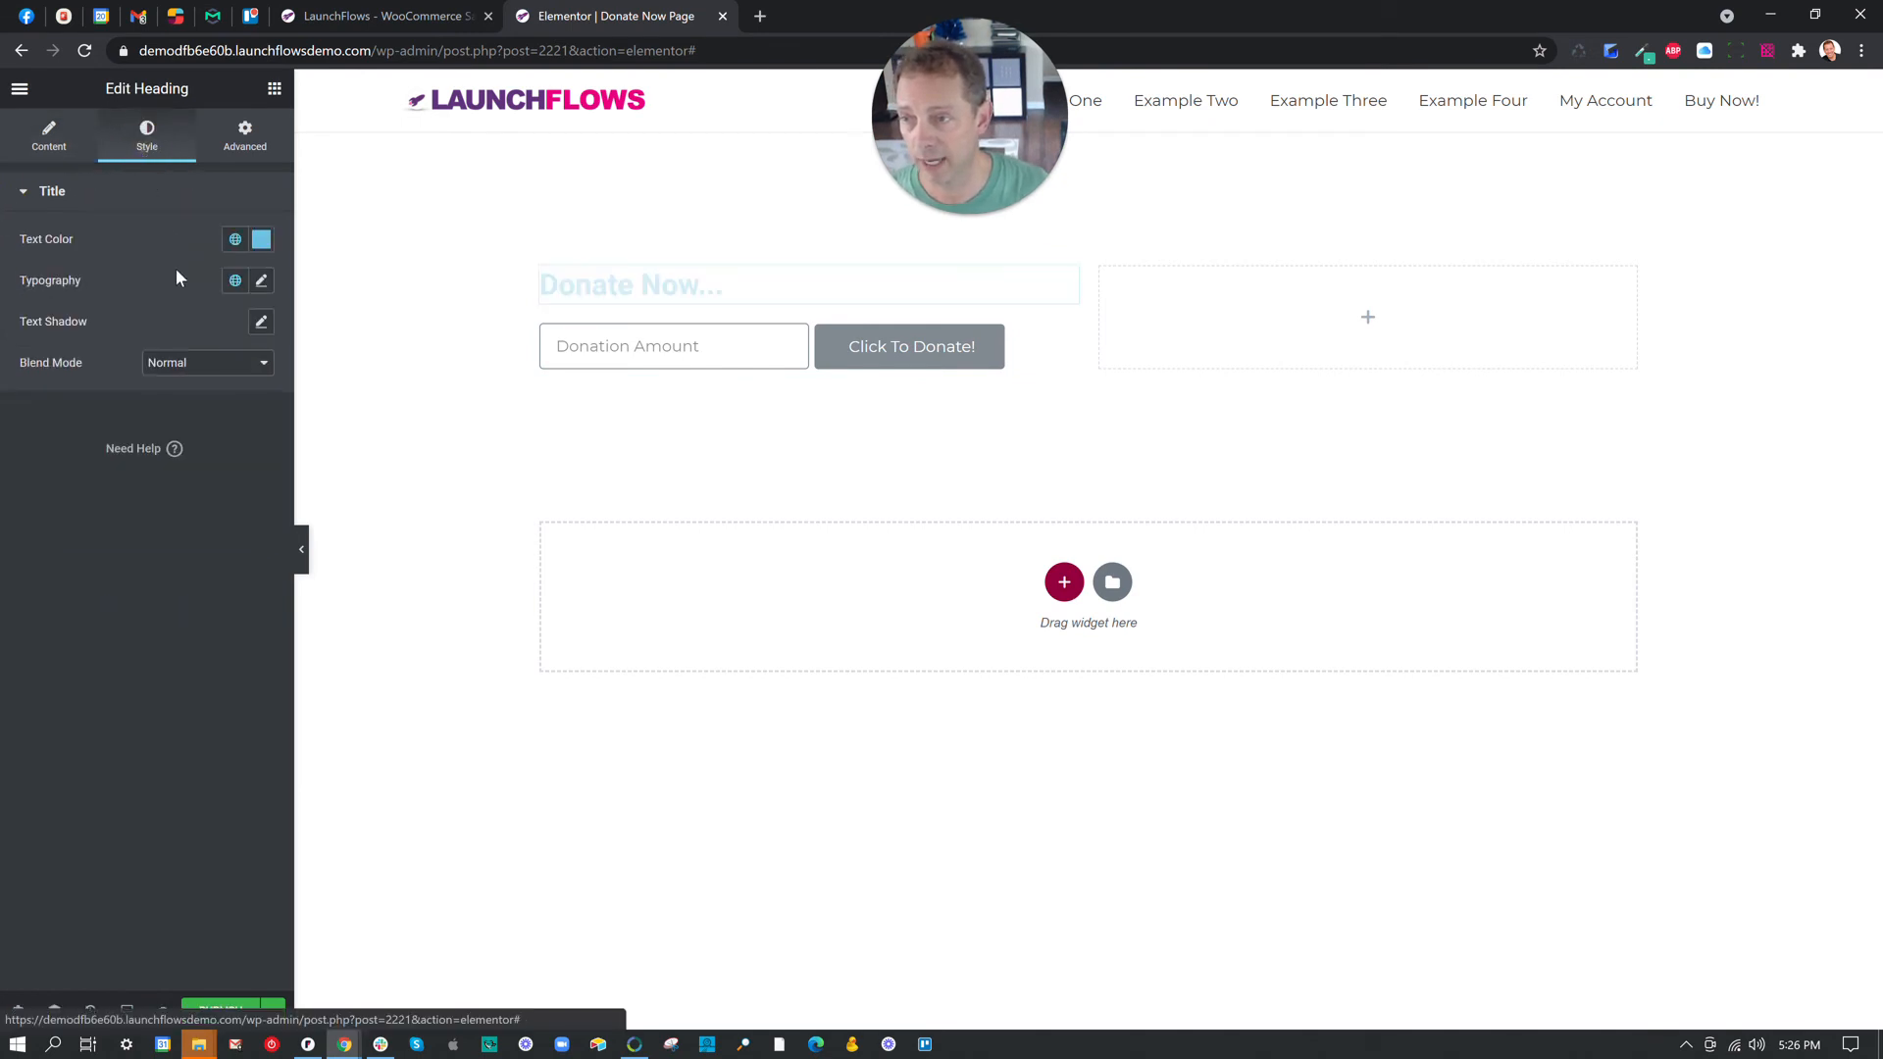
pyautogui.click(230, 243)
pyautogui.click(108, 534)
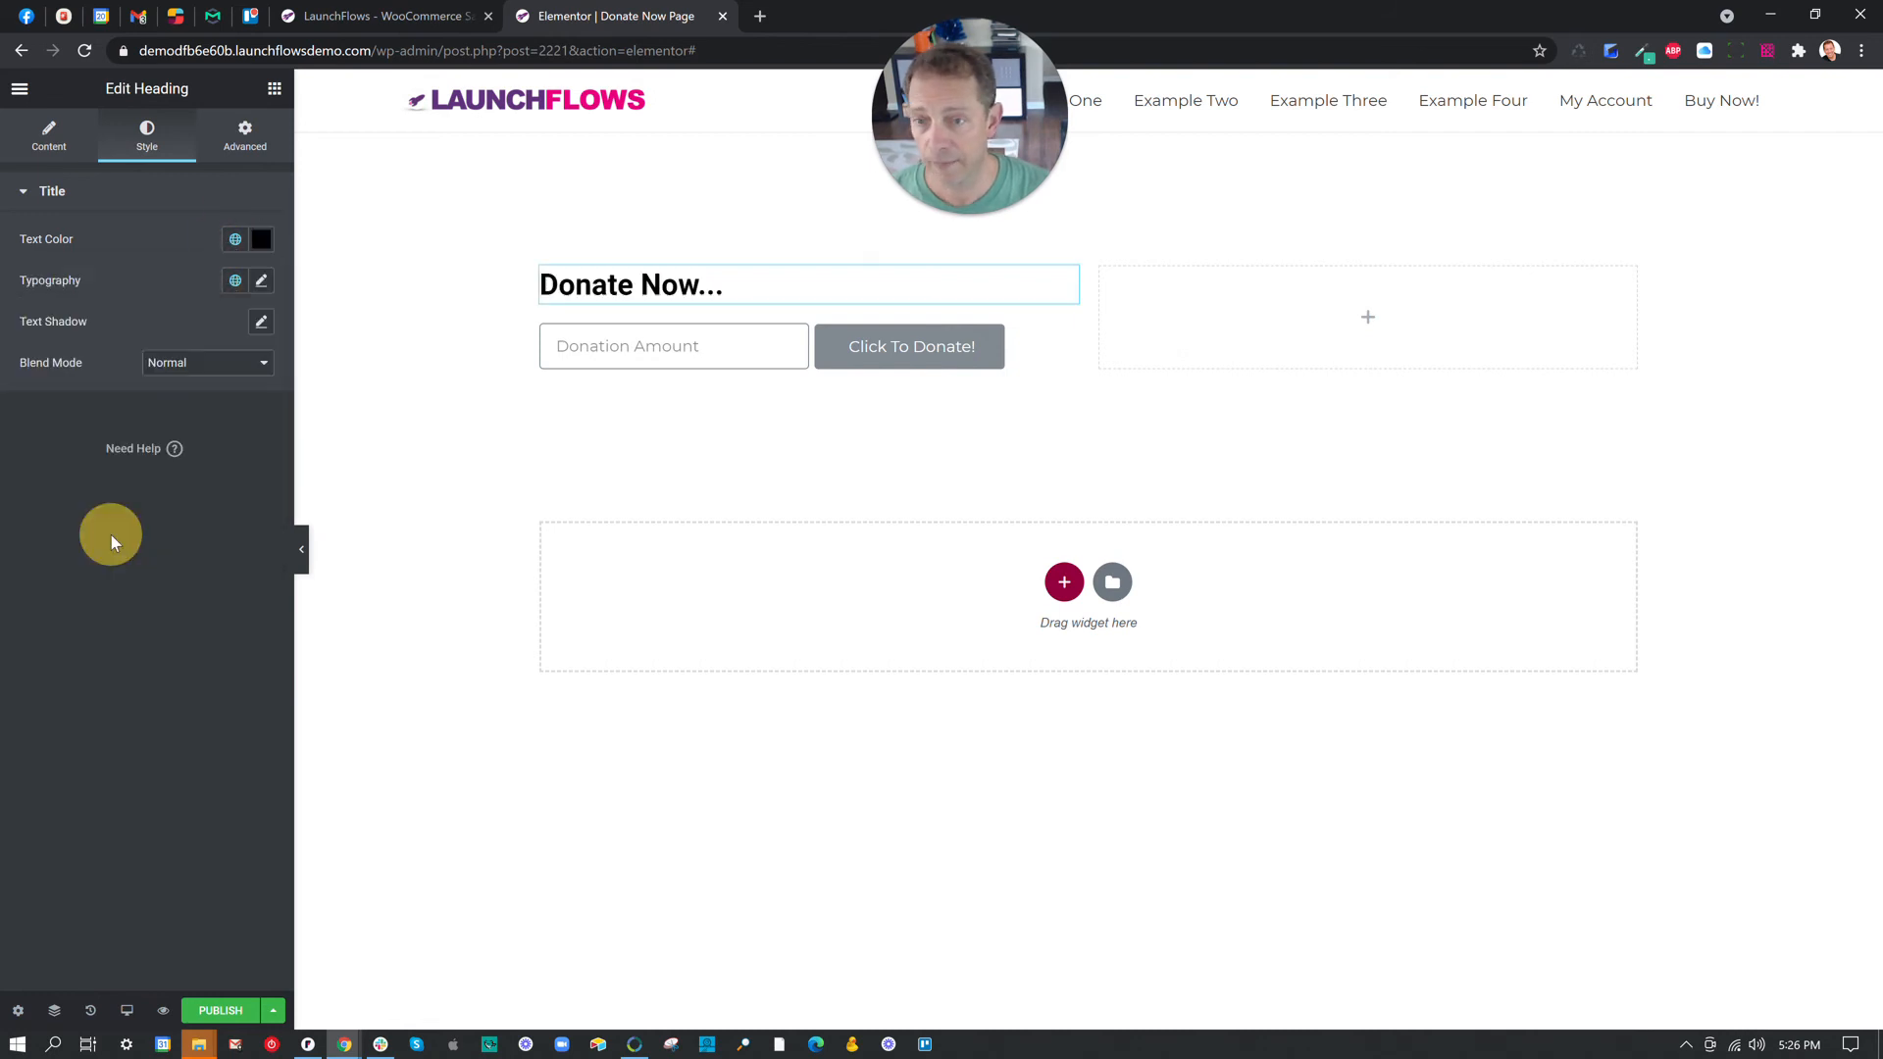
# Place an Image widget in the right column and insert the pink-background portrait photo from the media library.
pyautogui.click(274, 88)
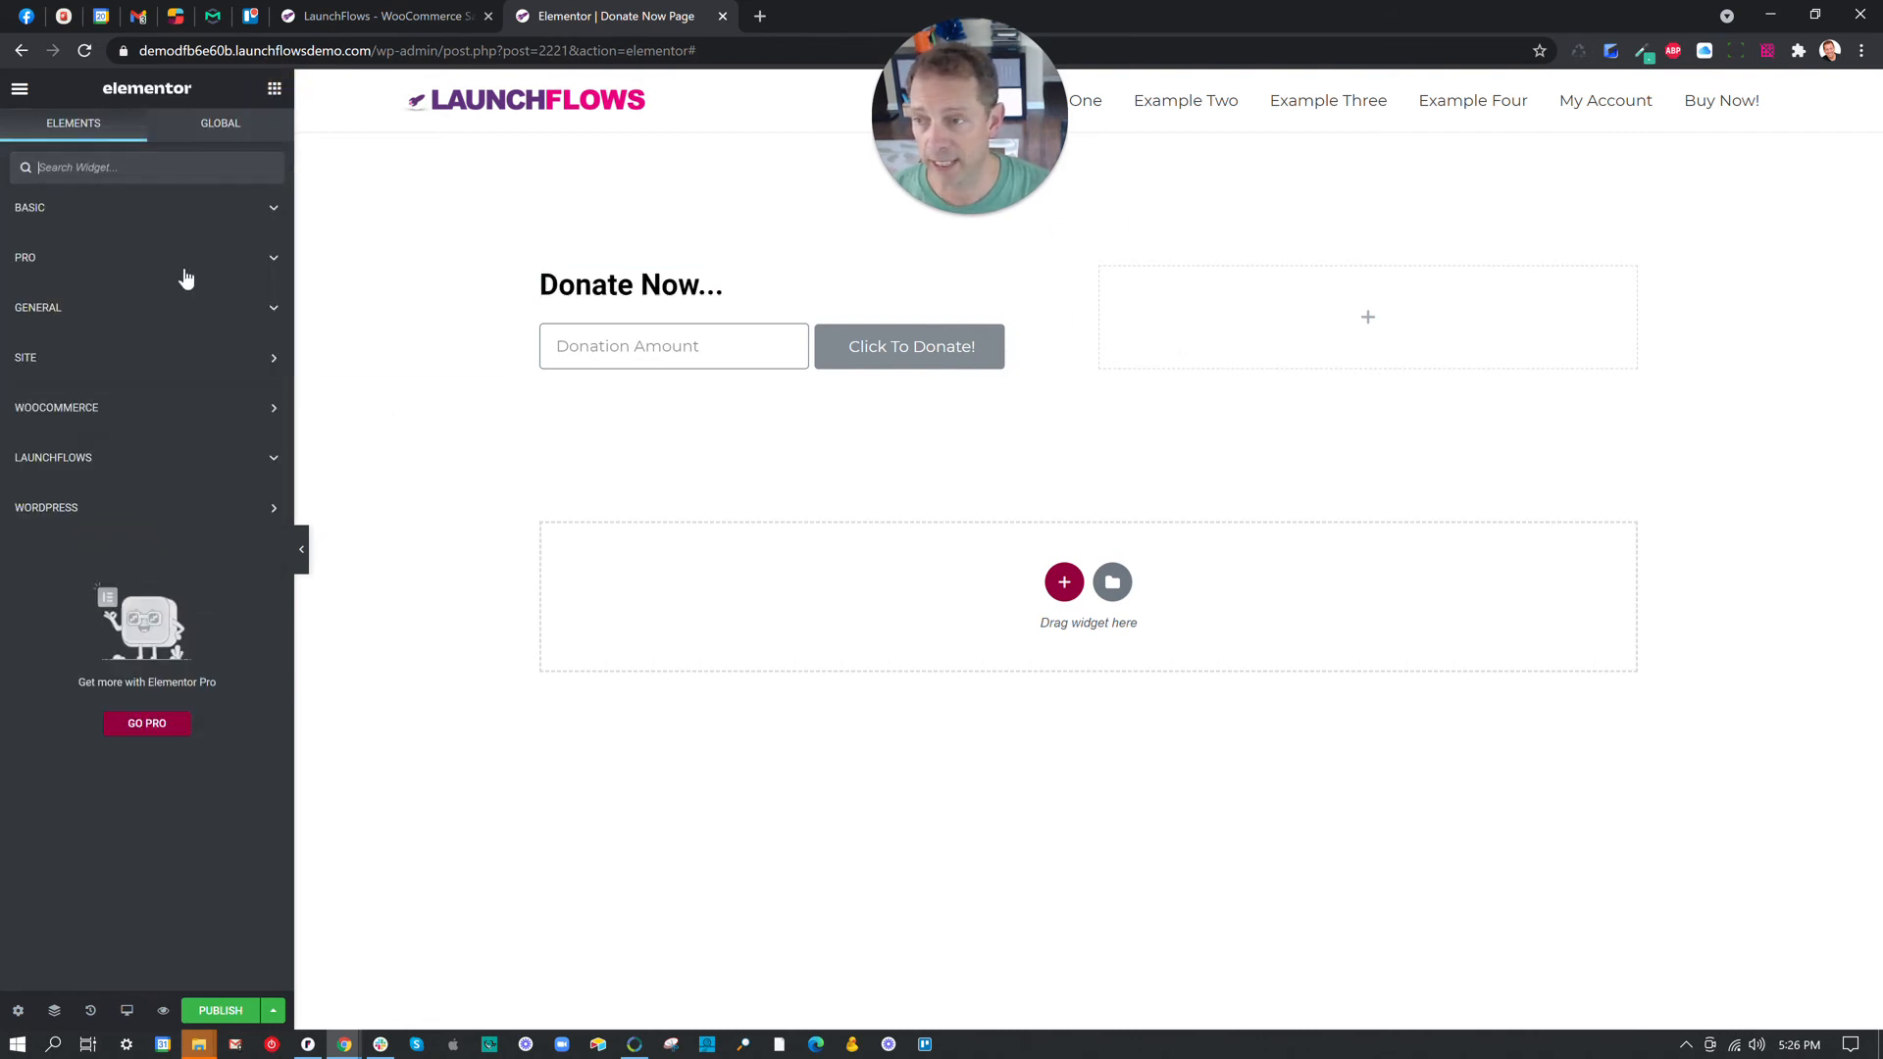
pyautogui.click(275, 209)
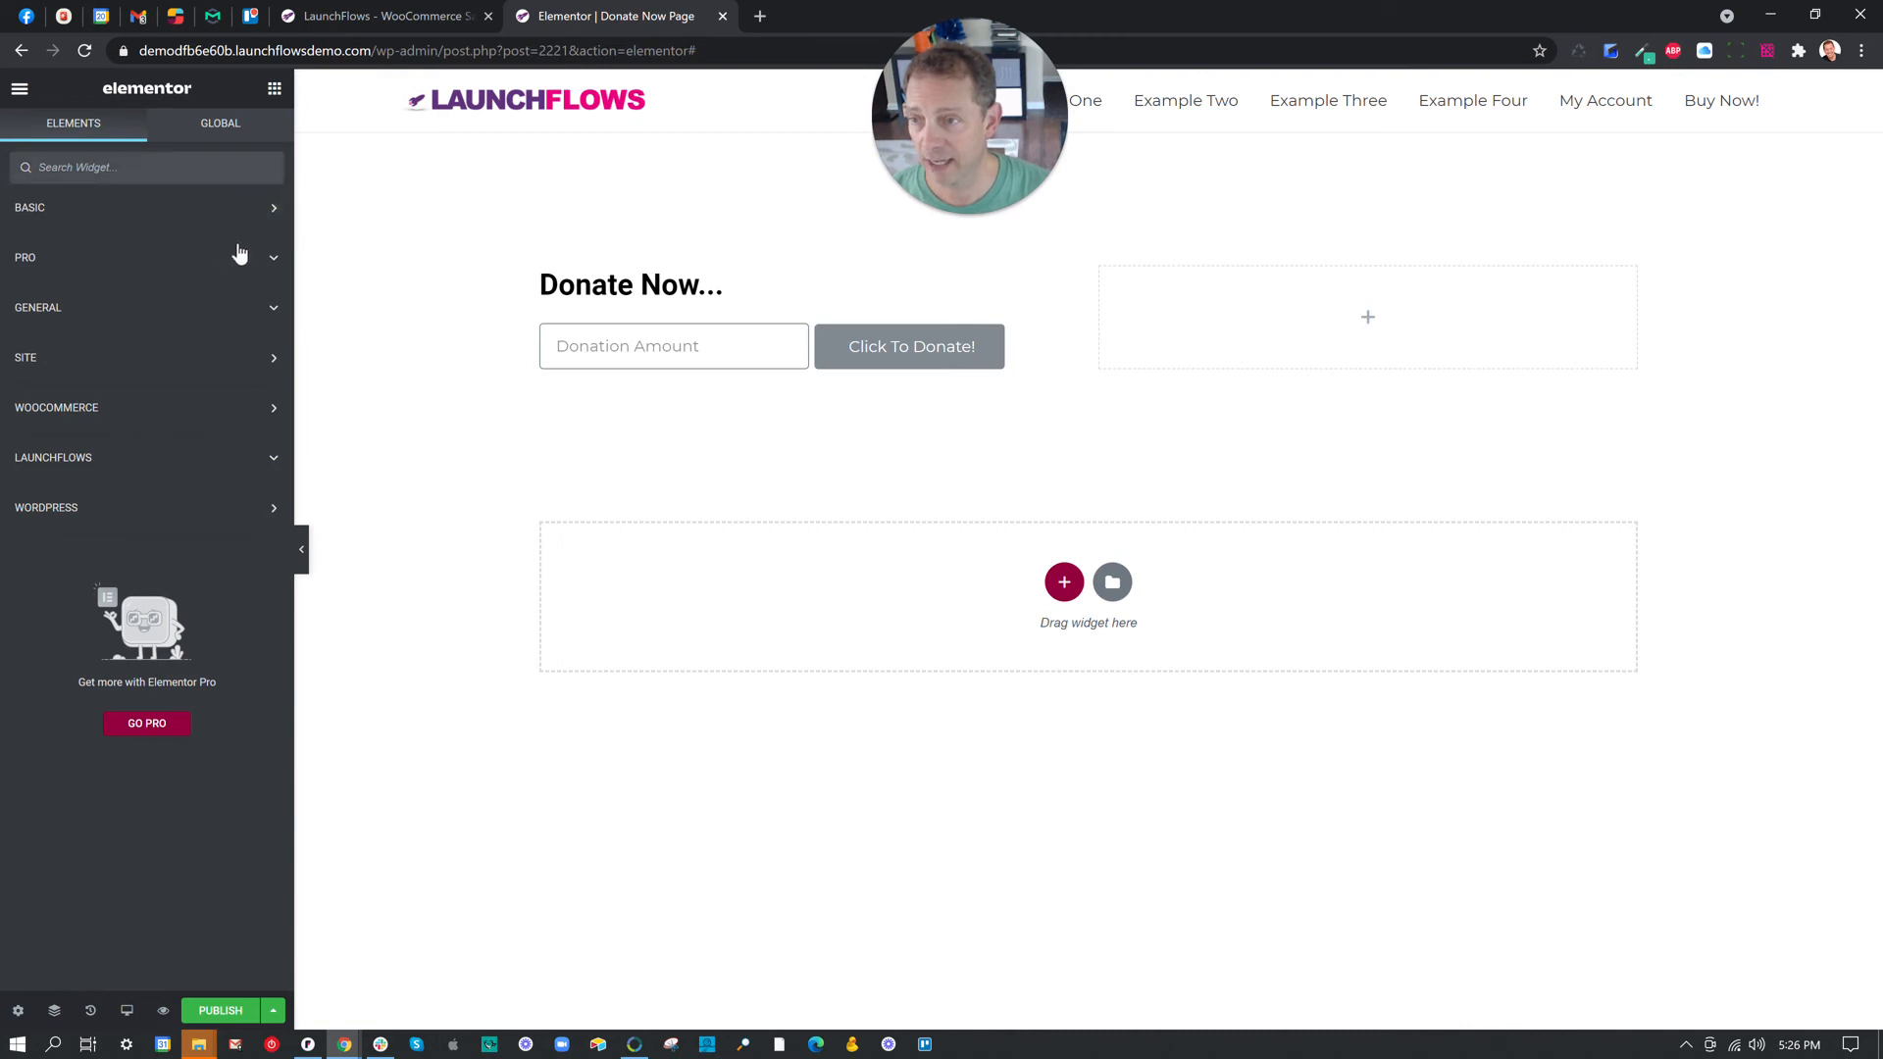
pyautogui.click(210, 221)
pyautogui.moveTo(118, 372); pyautogui.dragTo(1148, 353)
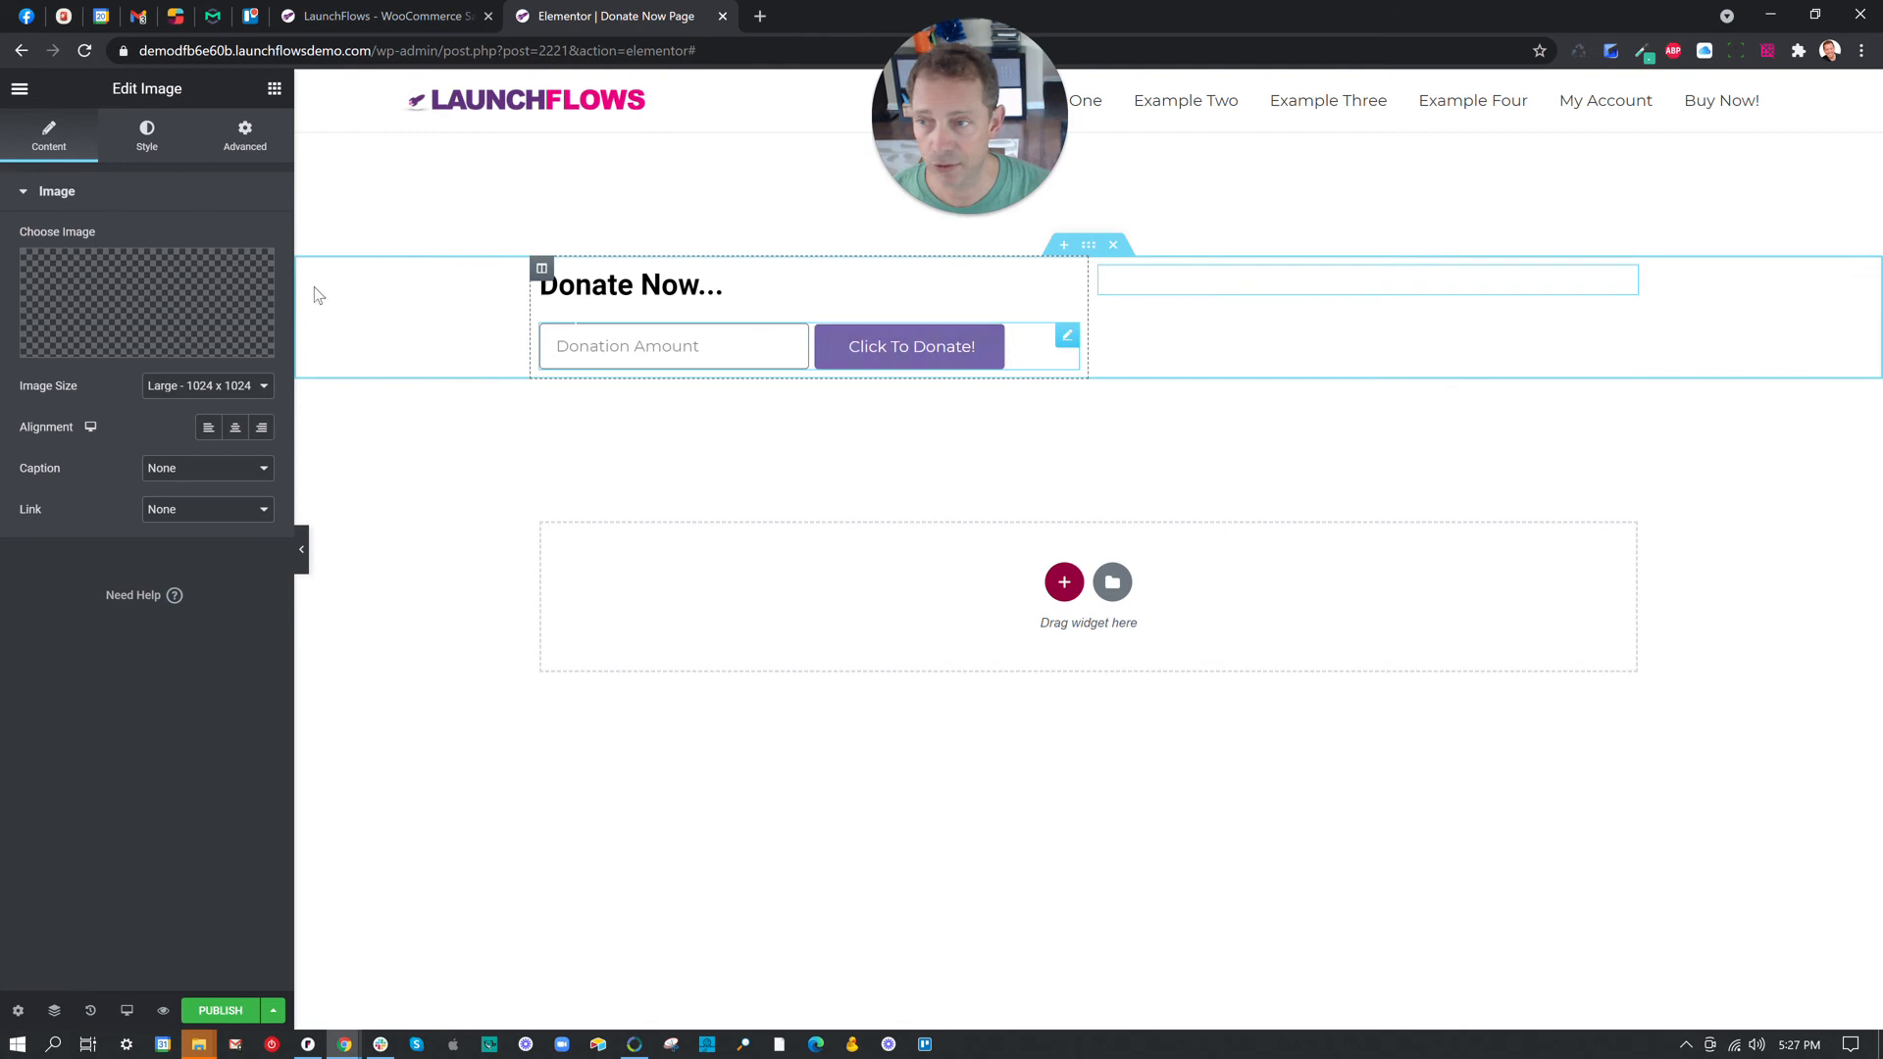
pyautogui.click(177, 299)
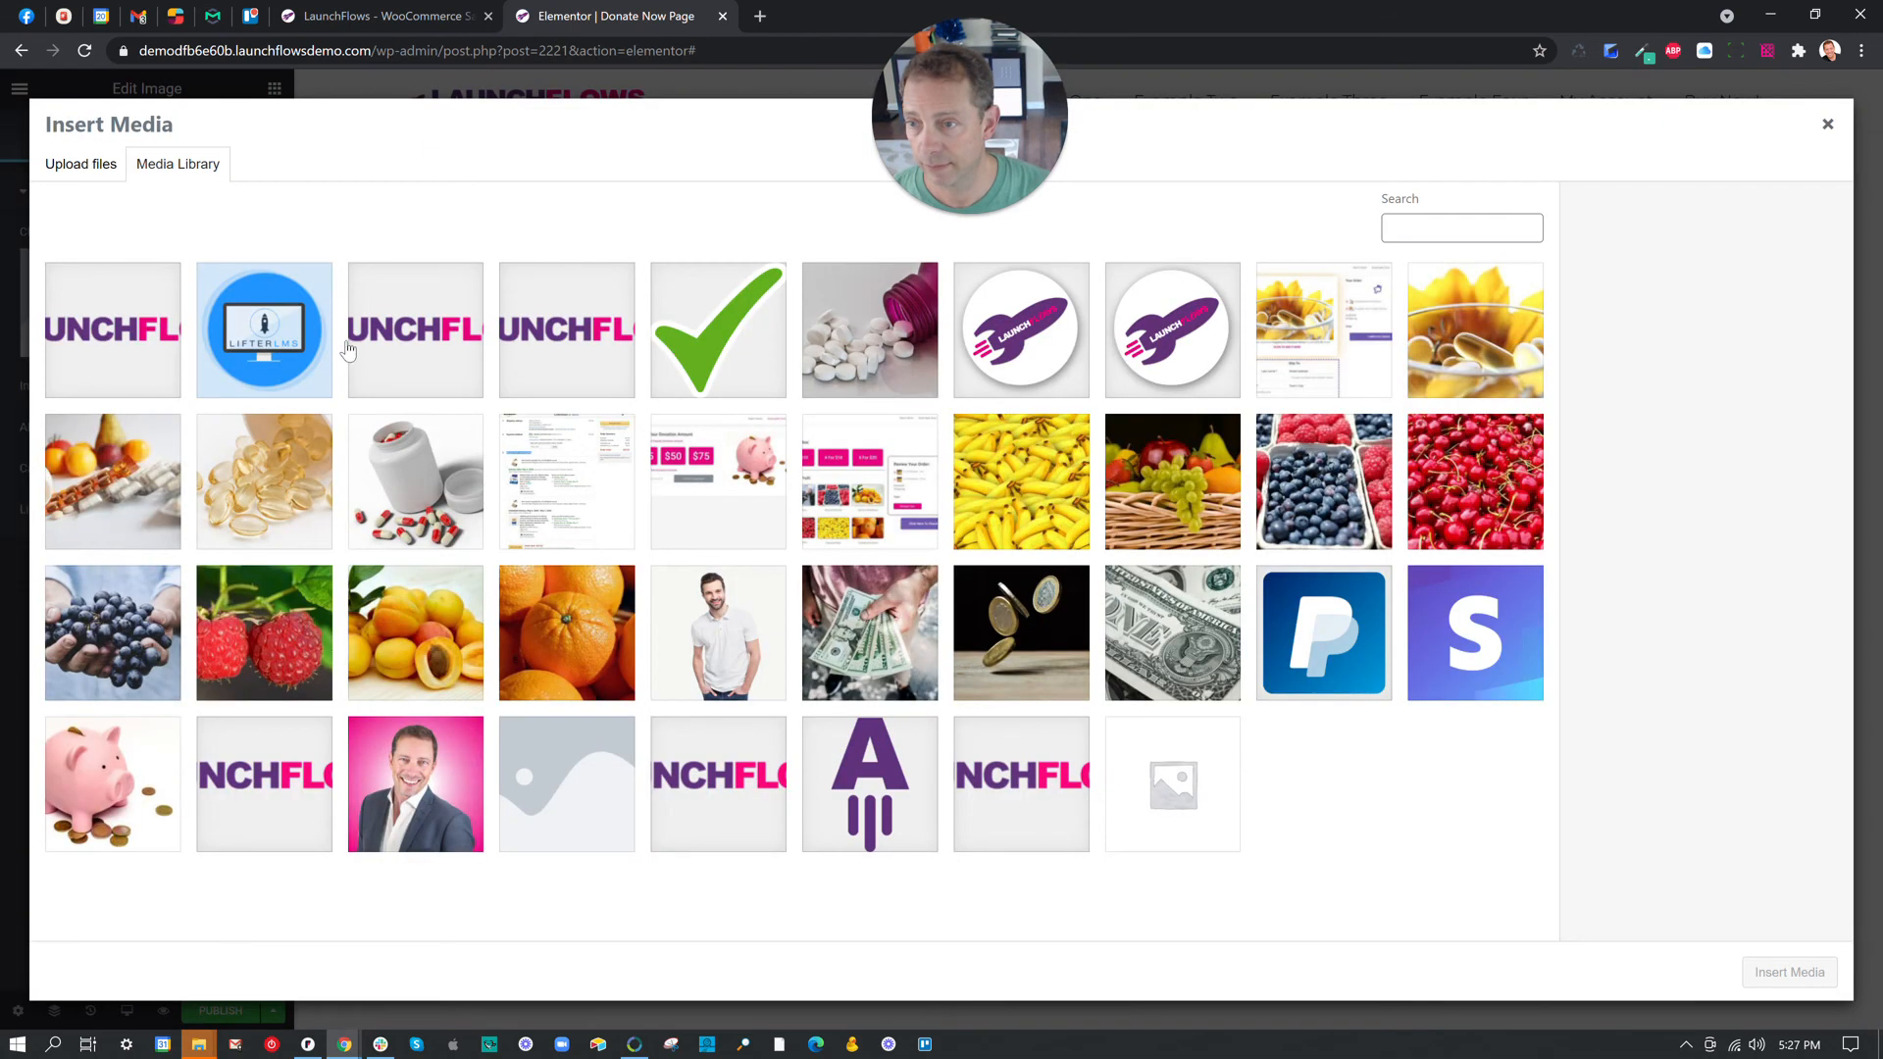
pyautogui.click(424, 727)
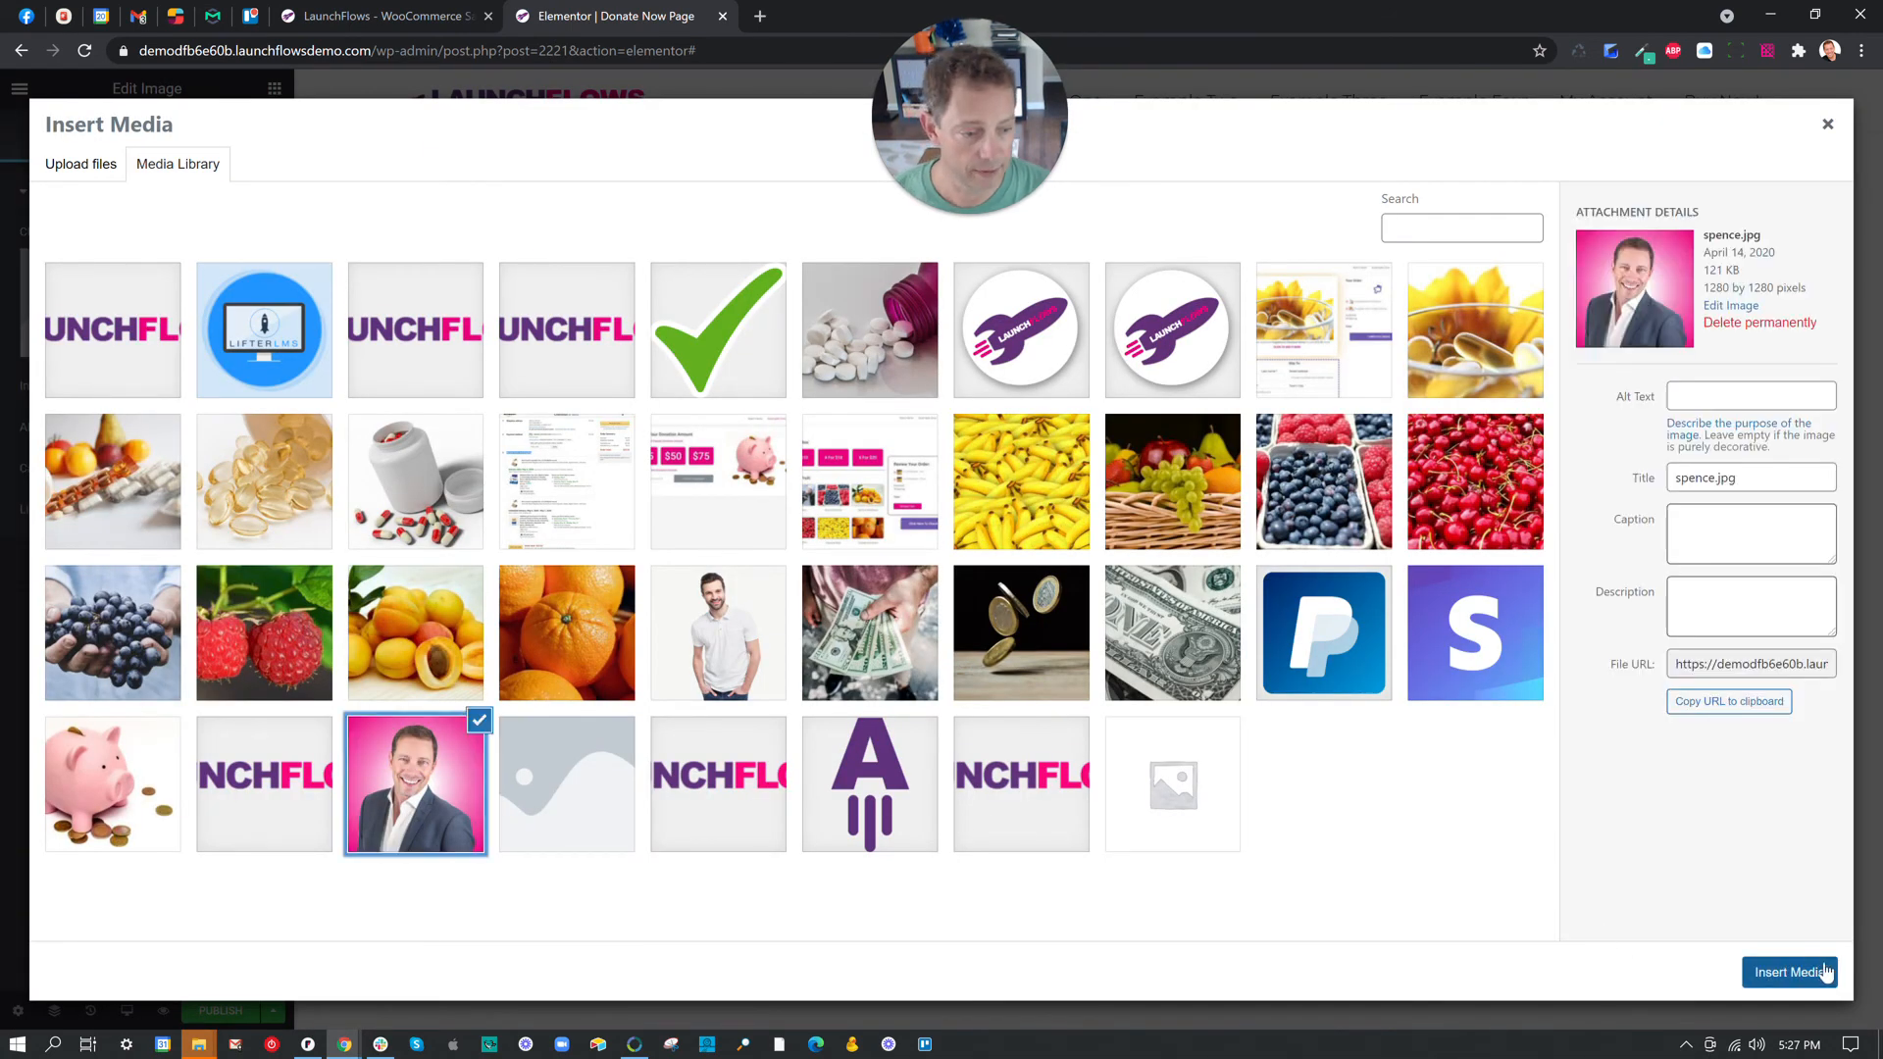
pyautogui.click(1788, 971)
# Publish the donation page, look at the live version, and return to the Elementor editor.
pyautogui.click(221, 1010)
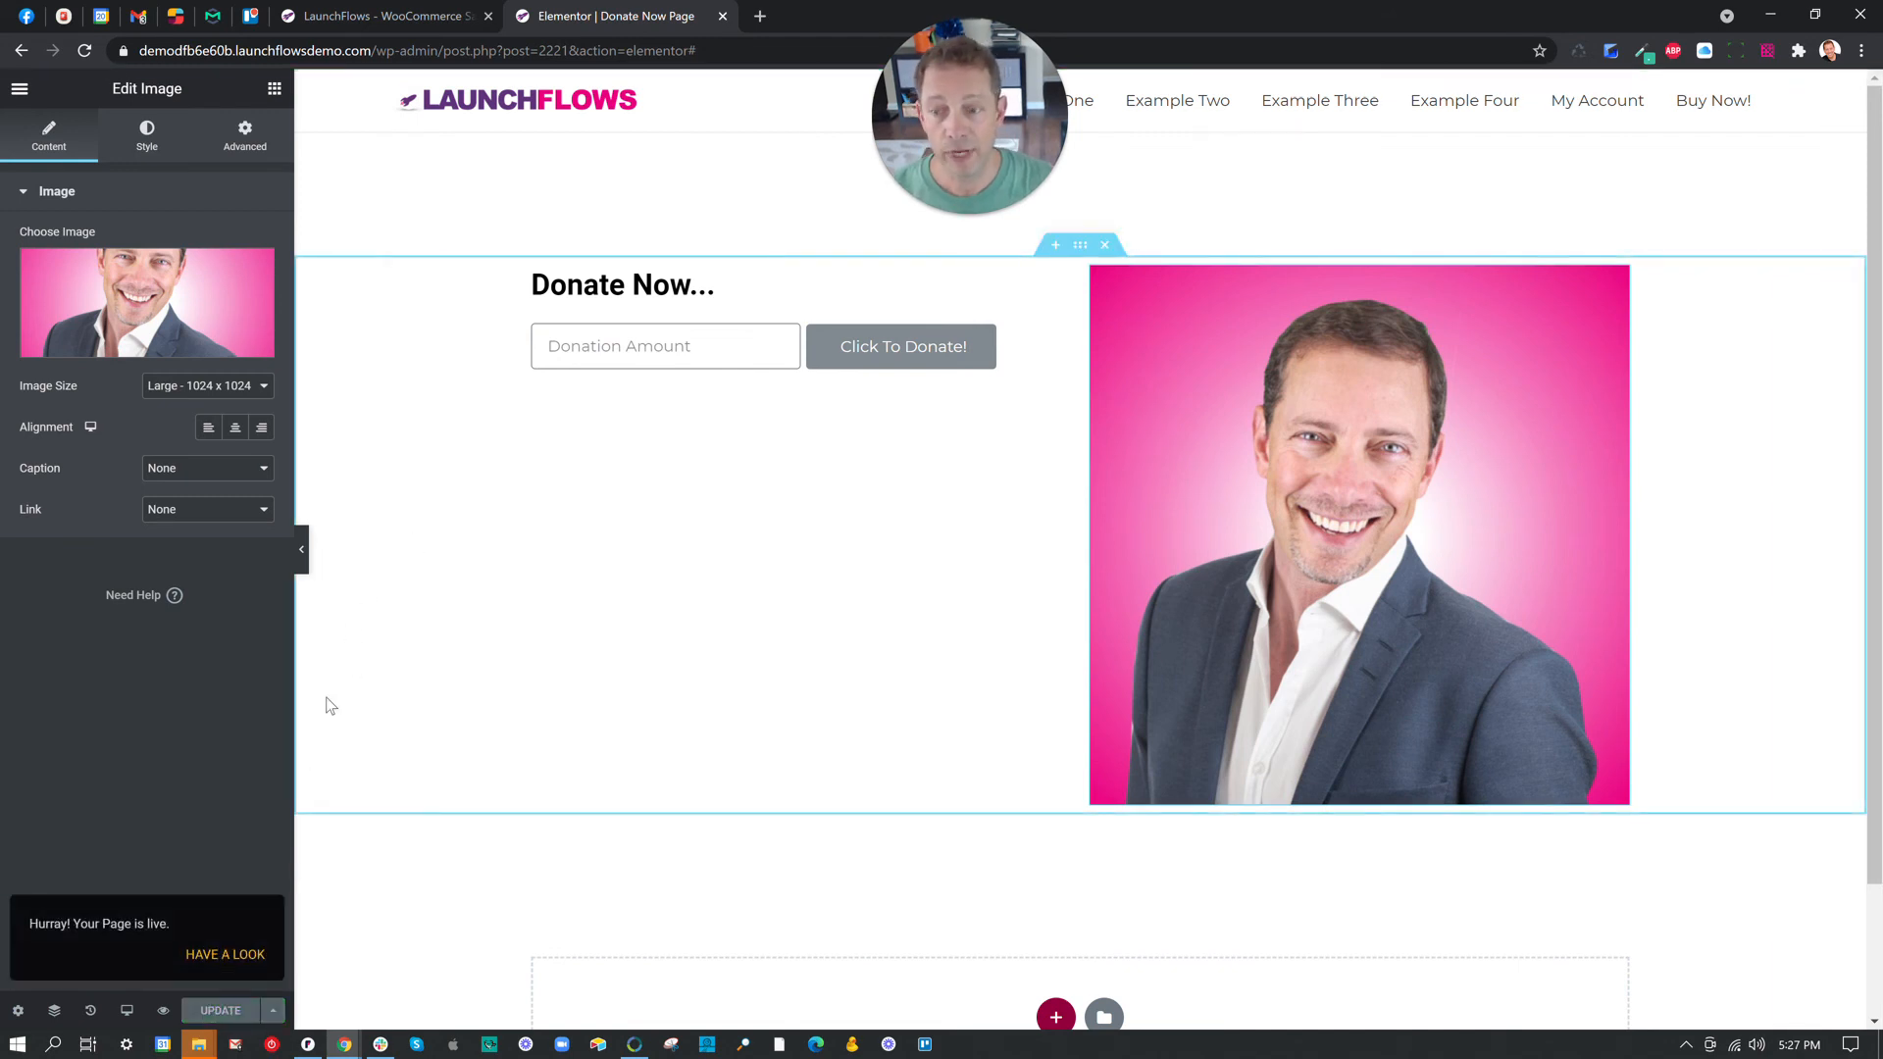
pyautogui.click(204, 954)
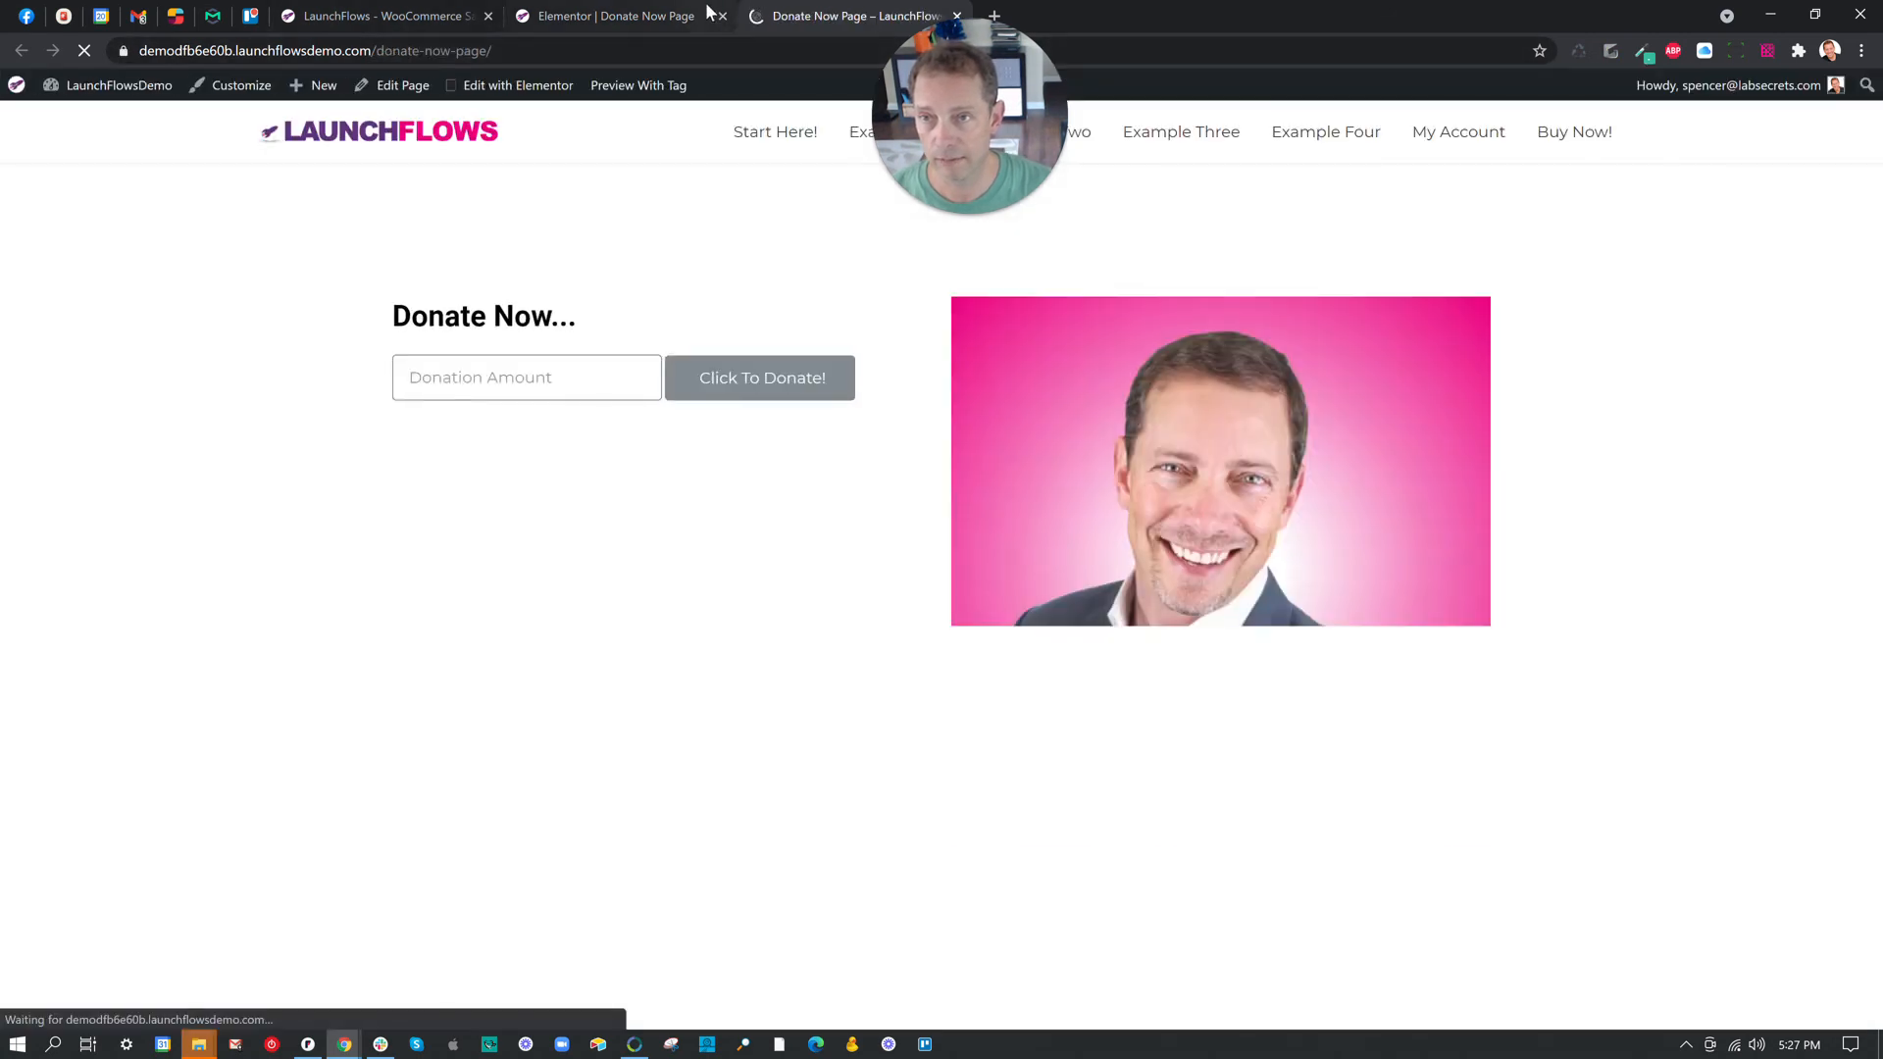
pyautogui.click(600, 15)
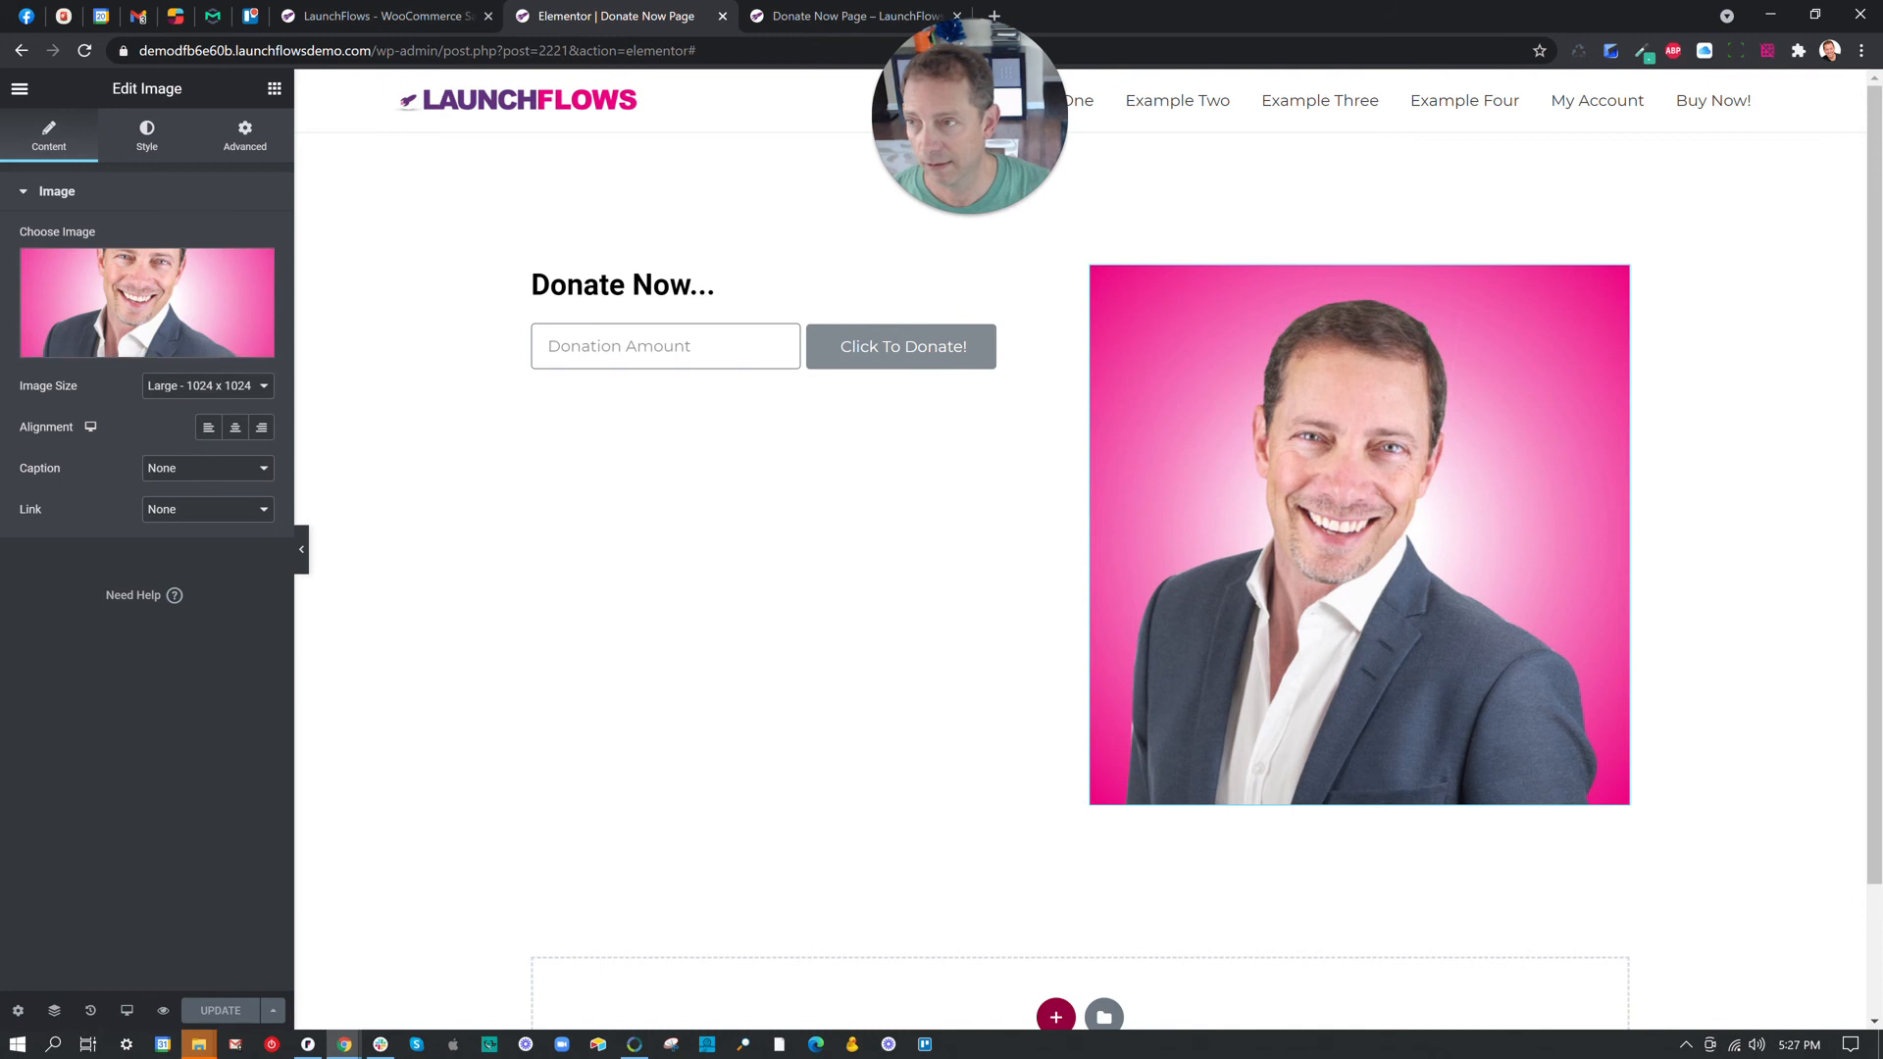
# Exit Elementor to the WordPress dashboard, update the Donate Now Page, and open its live view.
pyautogui.click(18, 88)
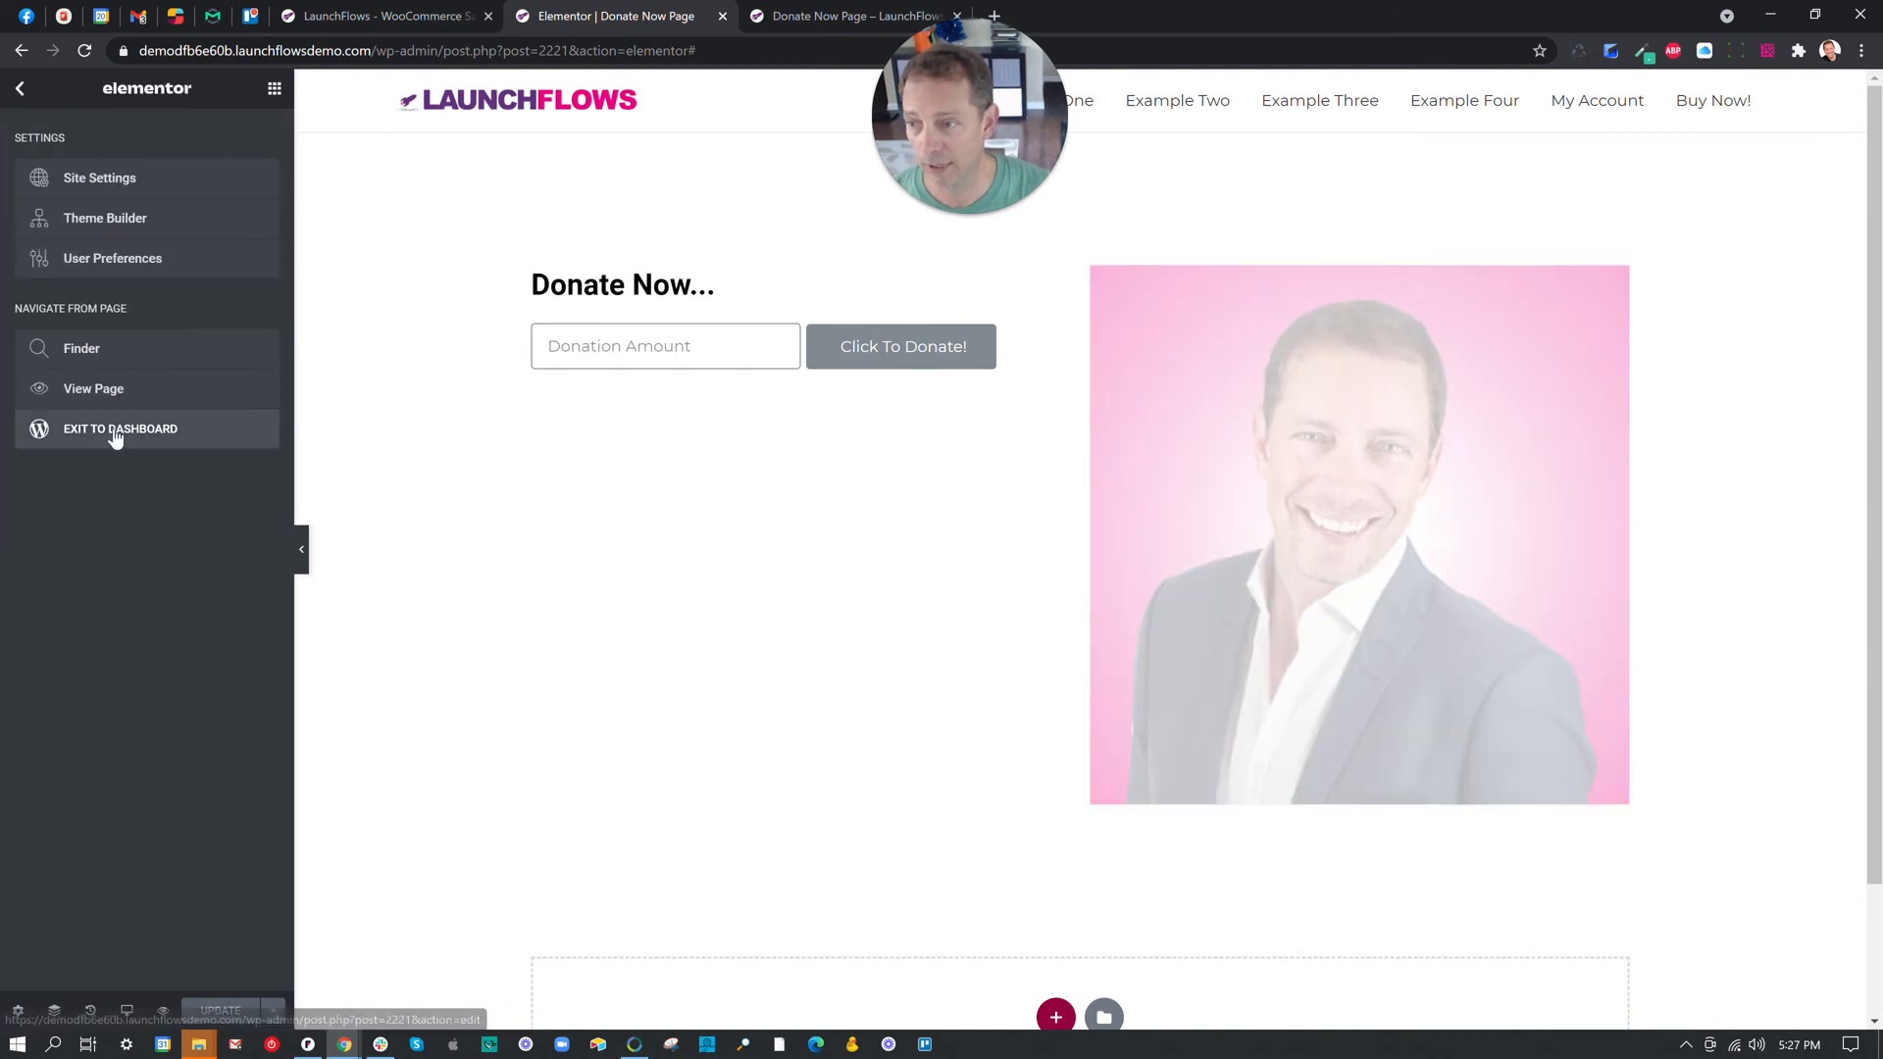
pyautogui.click(204, 441)
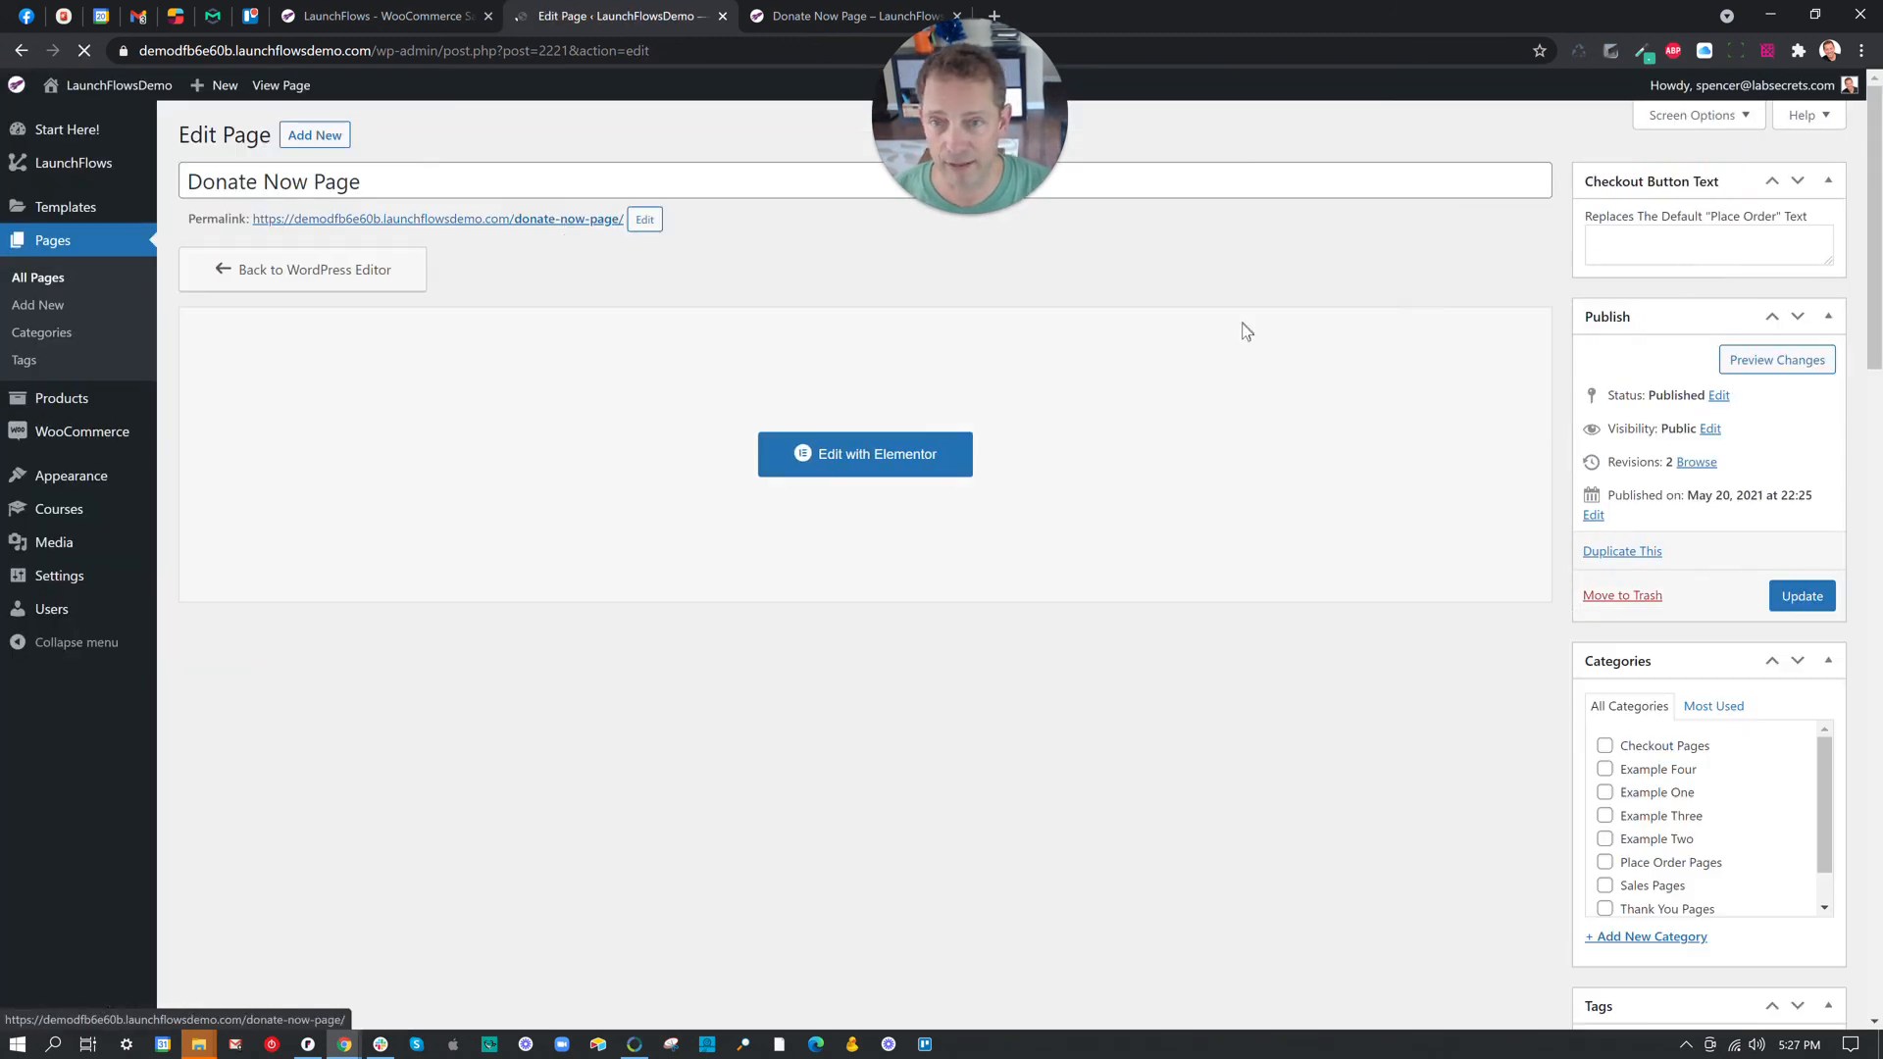
pyautogui.click(1786, 593)
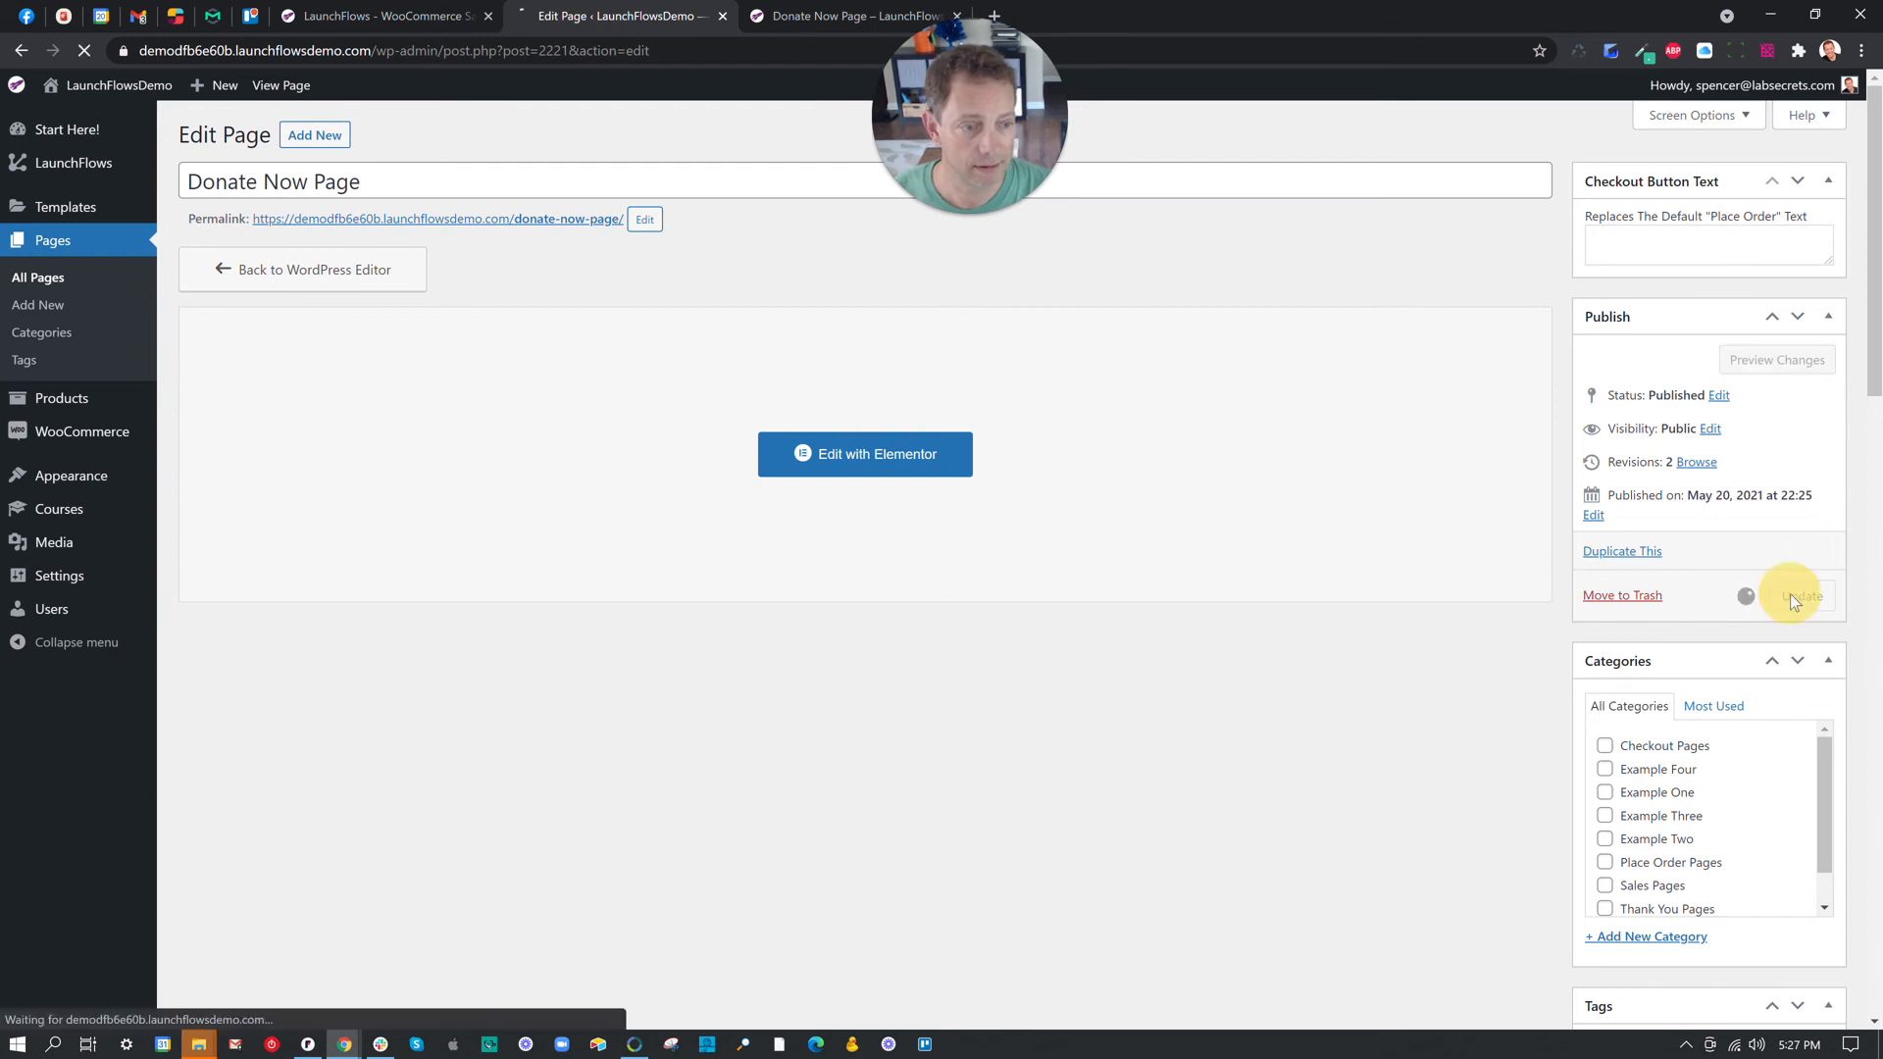
pyautogui.click(565, 286)
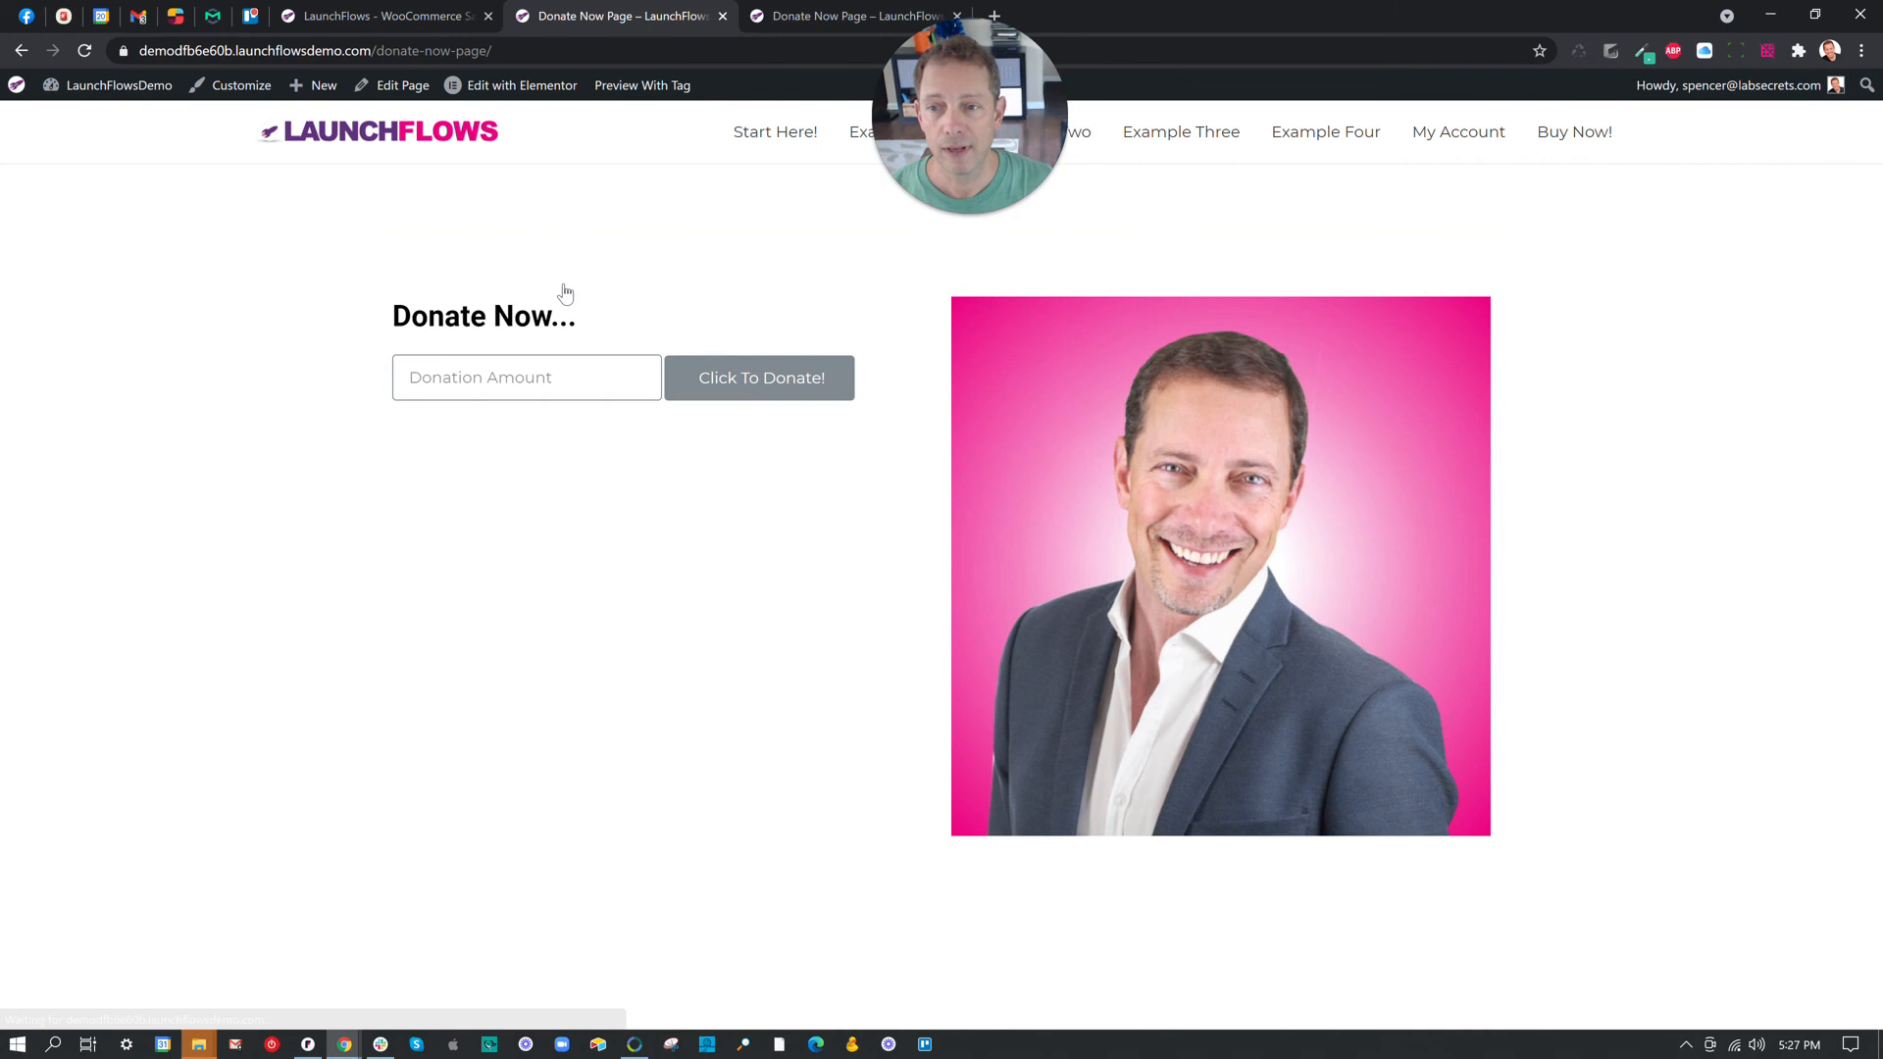
# Test the donation form by submitting 653.12 and, after returning from checkout, a second donation of 987.15.
pyautogui.click(579, 376)
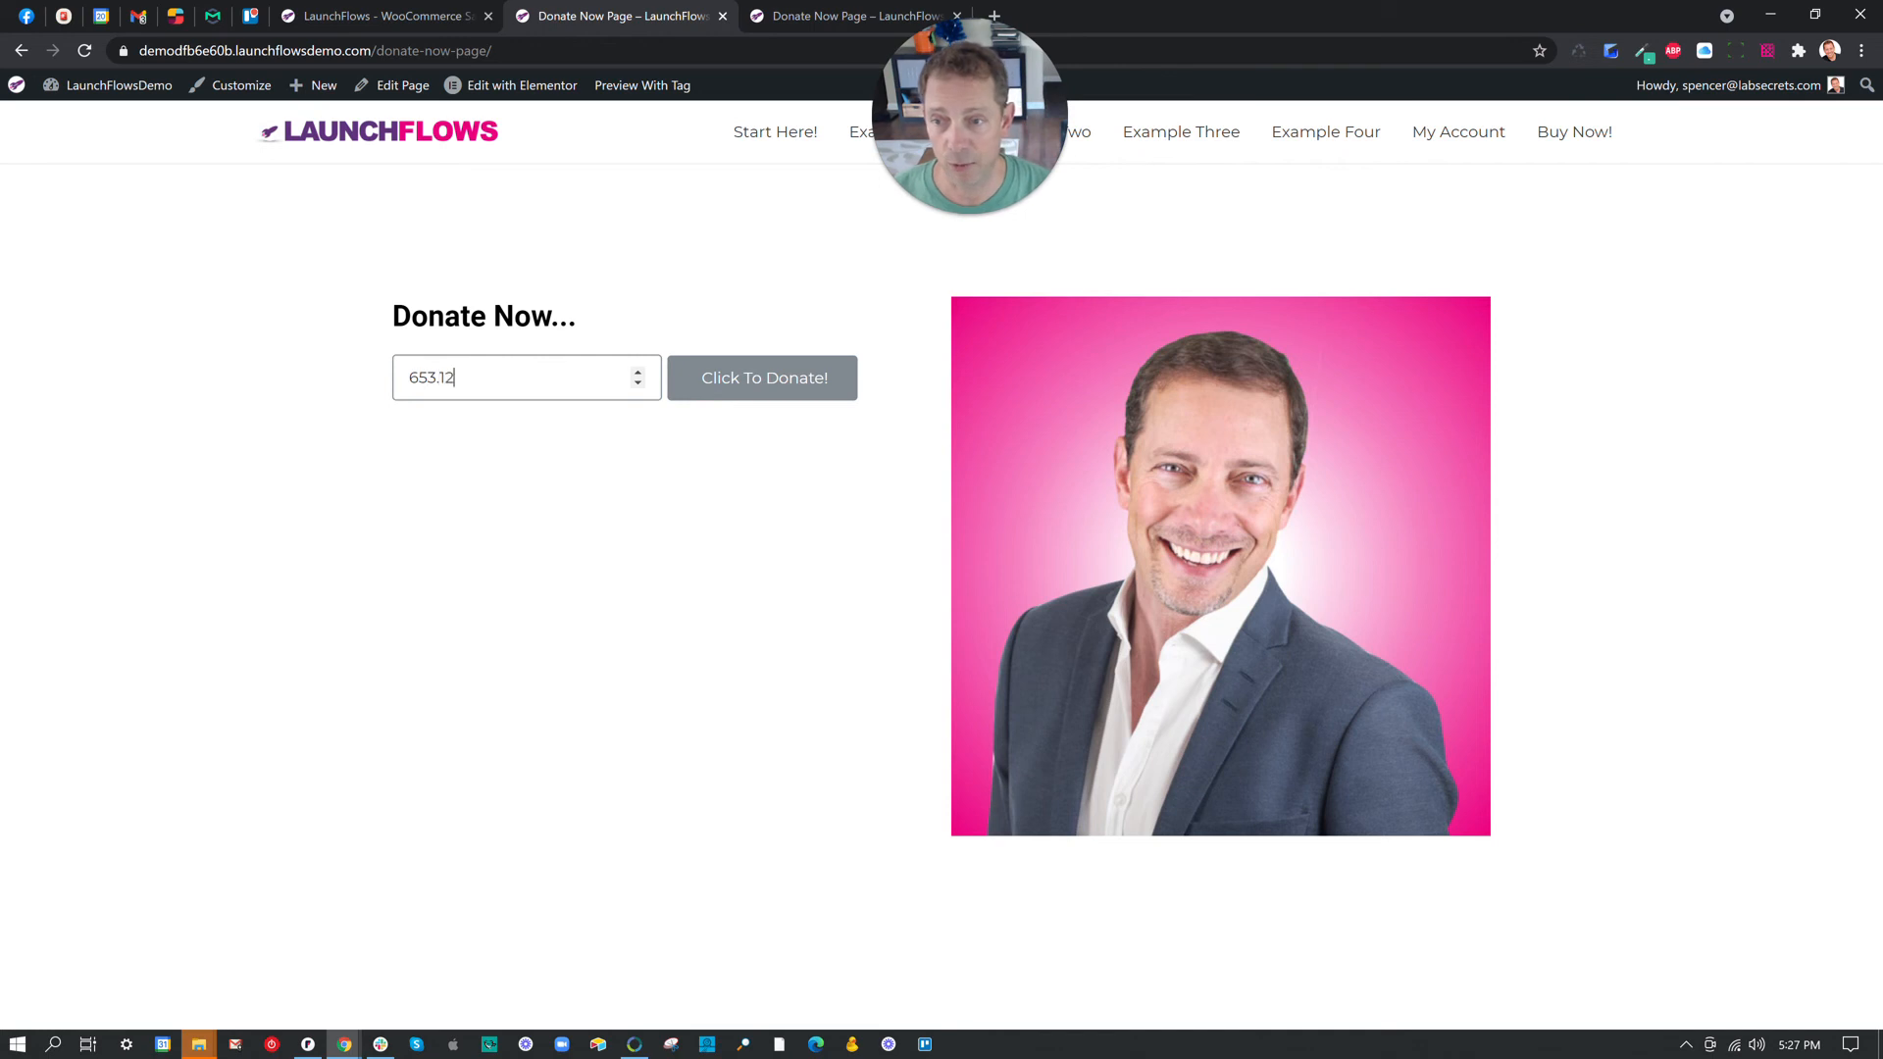
pyautogui.click(749, 388)
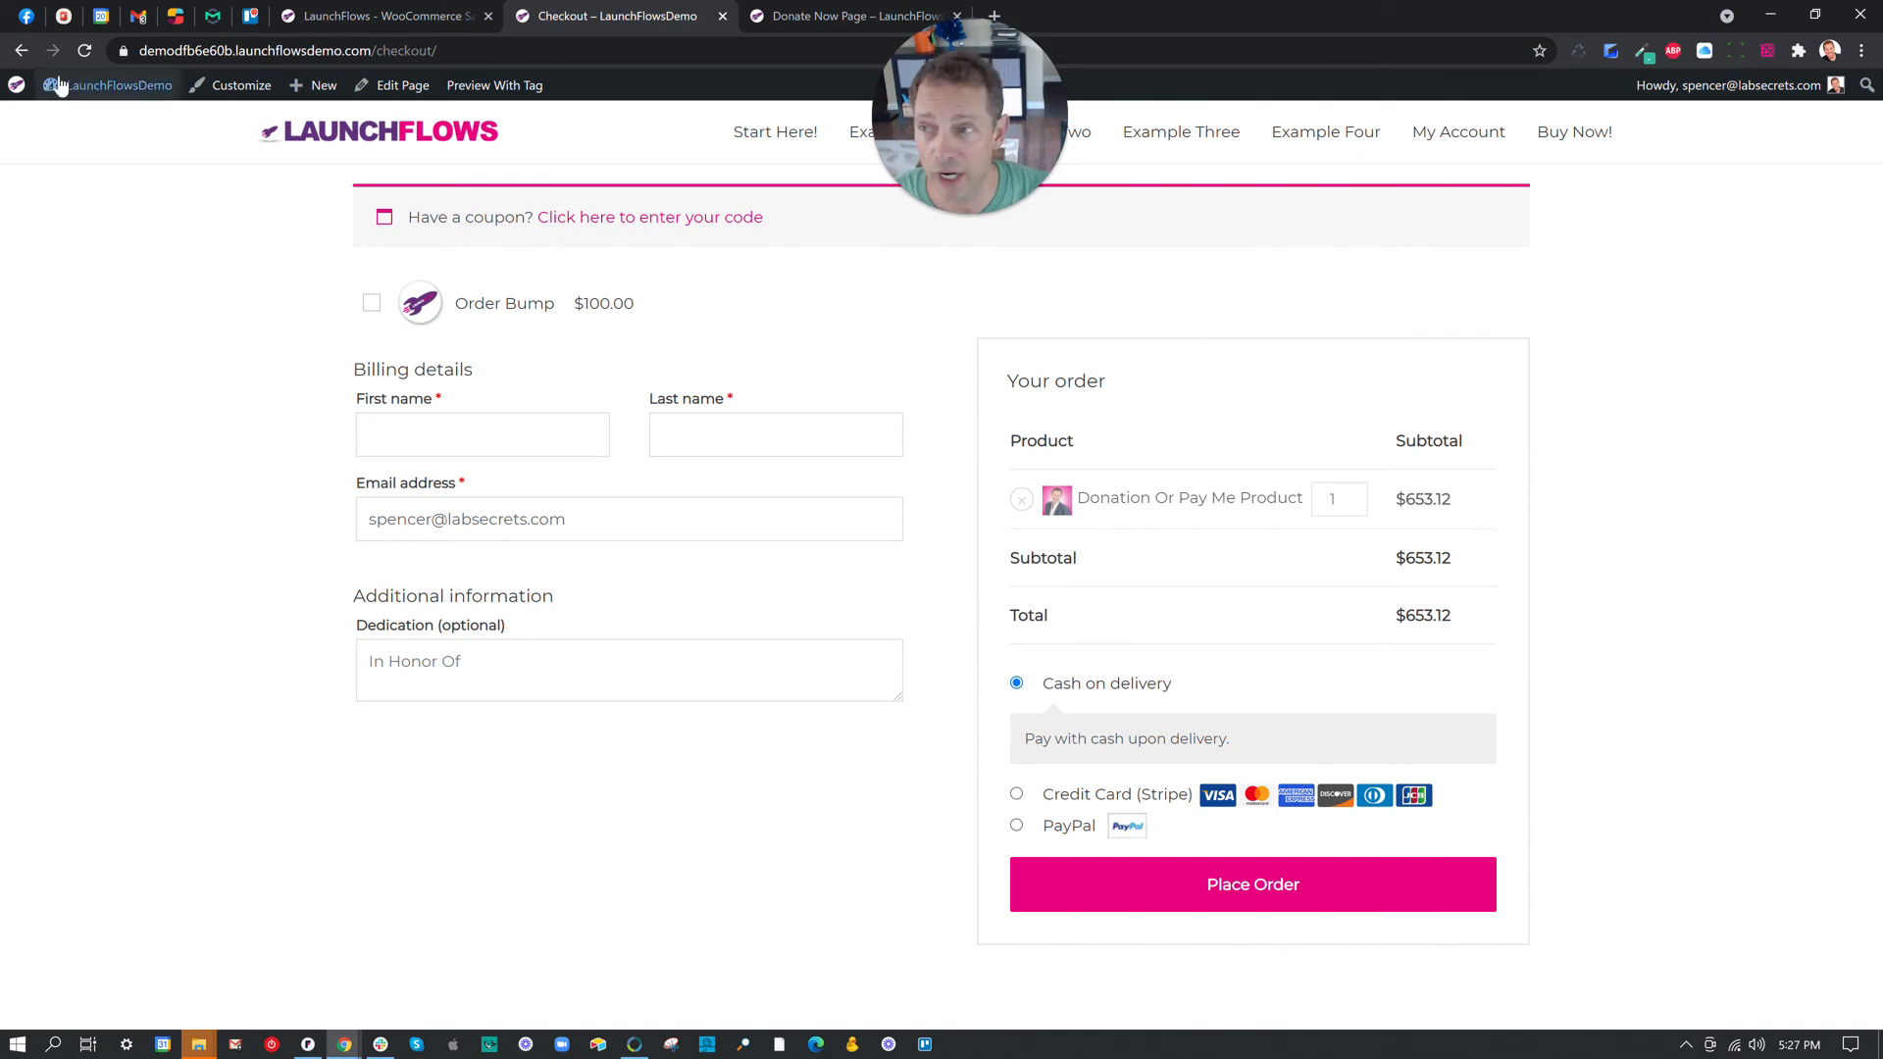
pyautogui.click(21, 50)
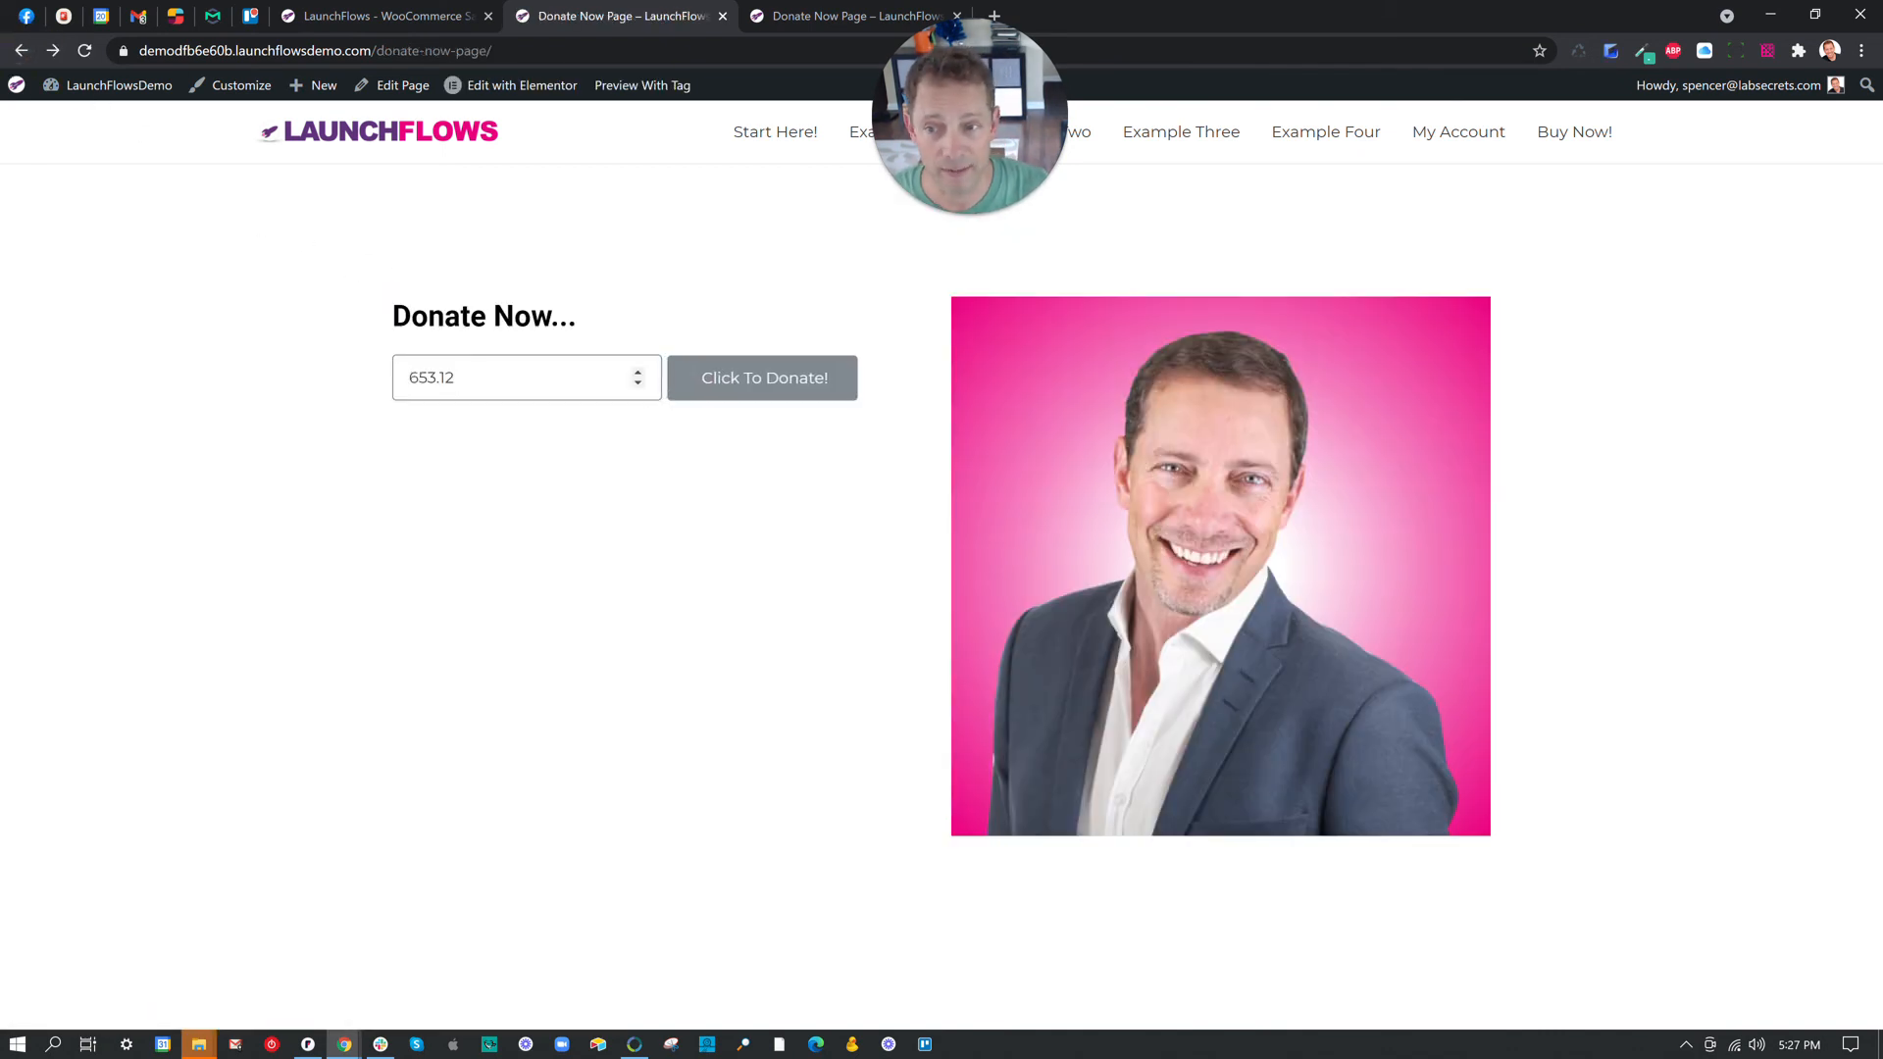
pyautogui.write('987.15')
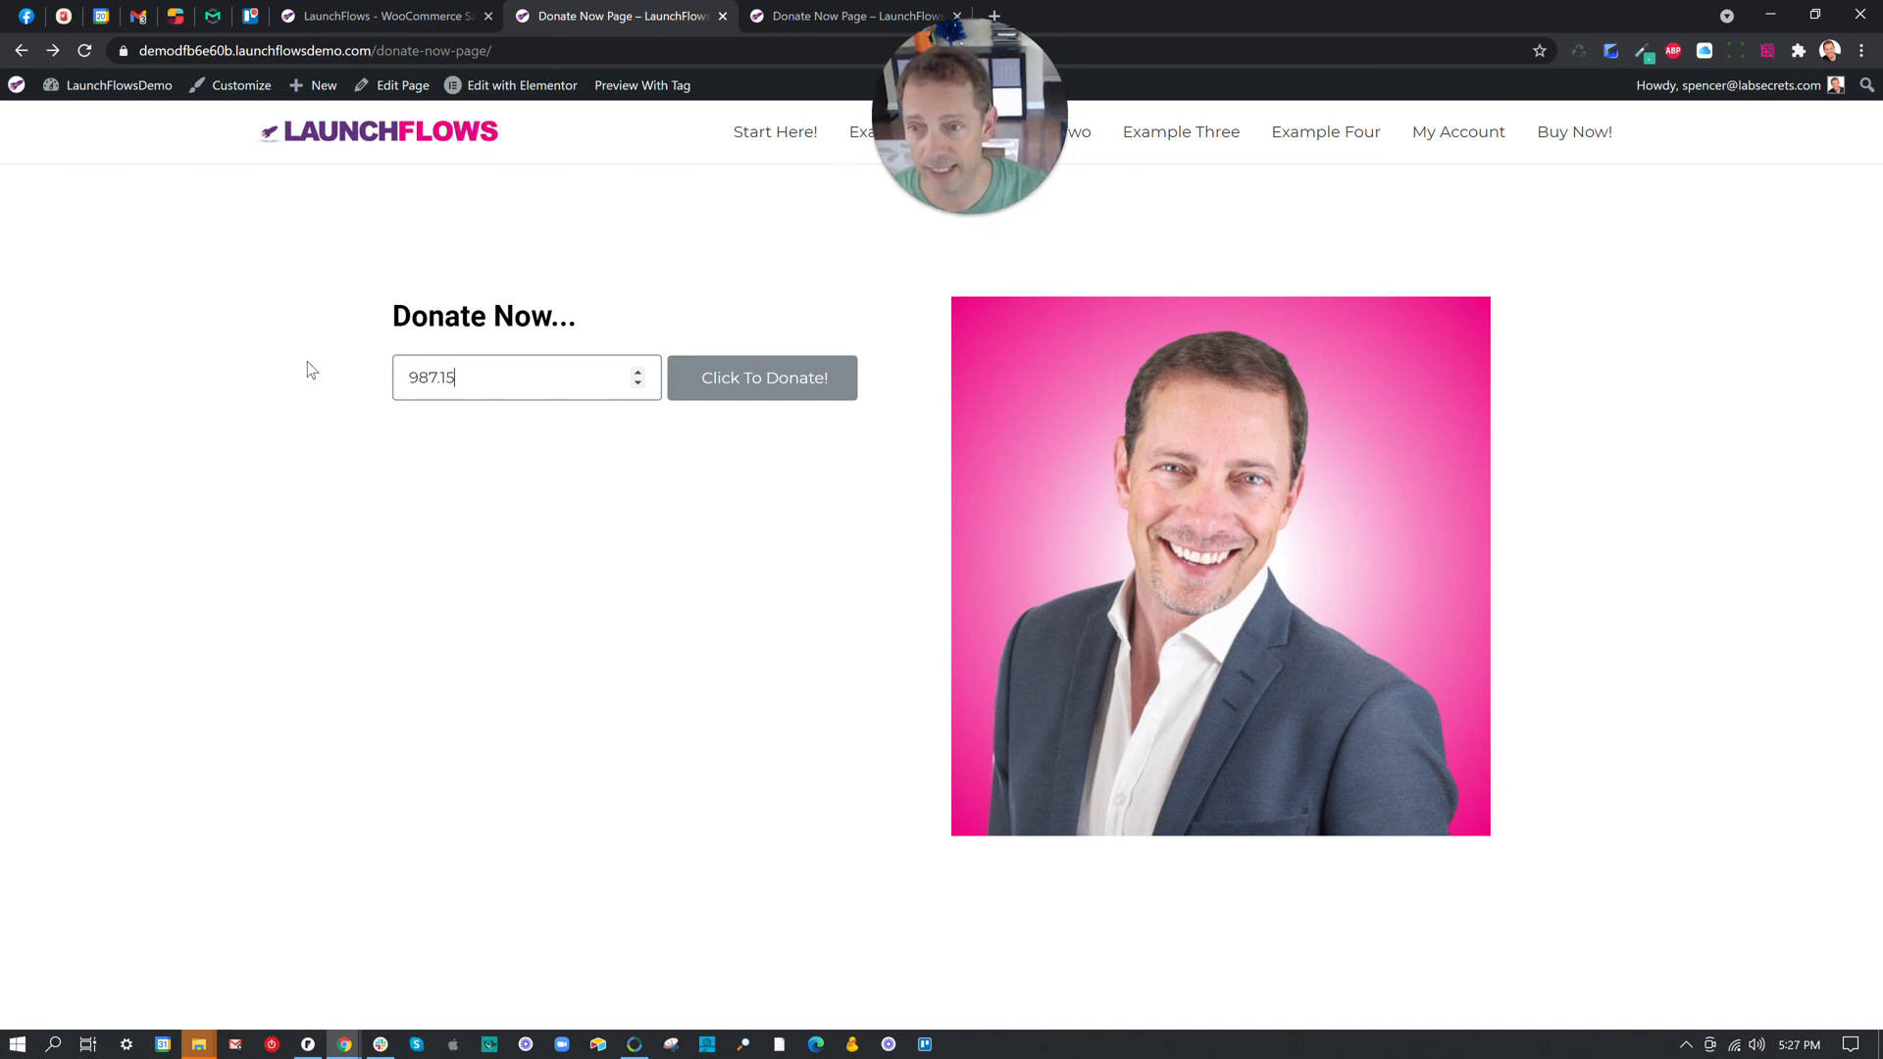
pyautogui.click(775, 382)
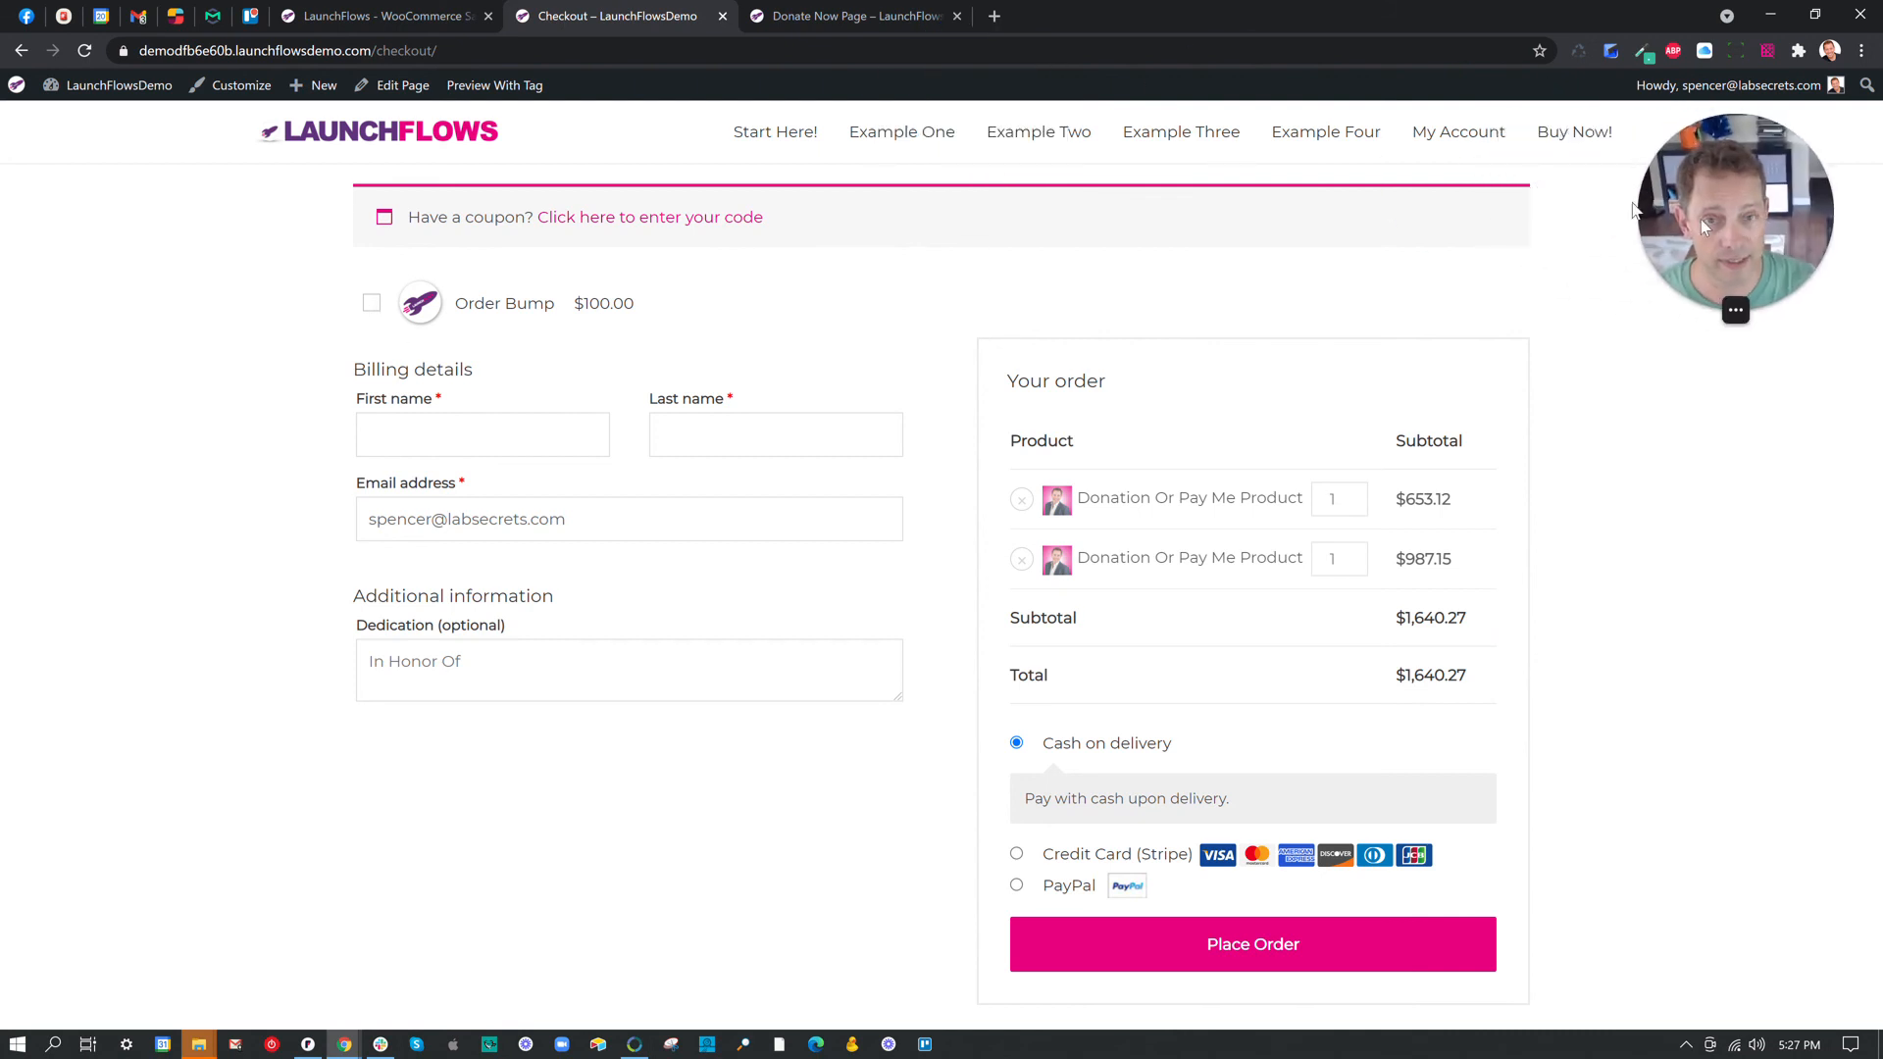
# Open the Example One page to view its layout of preset and custom donation amounts.
pyautogui.click(888, 137)
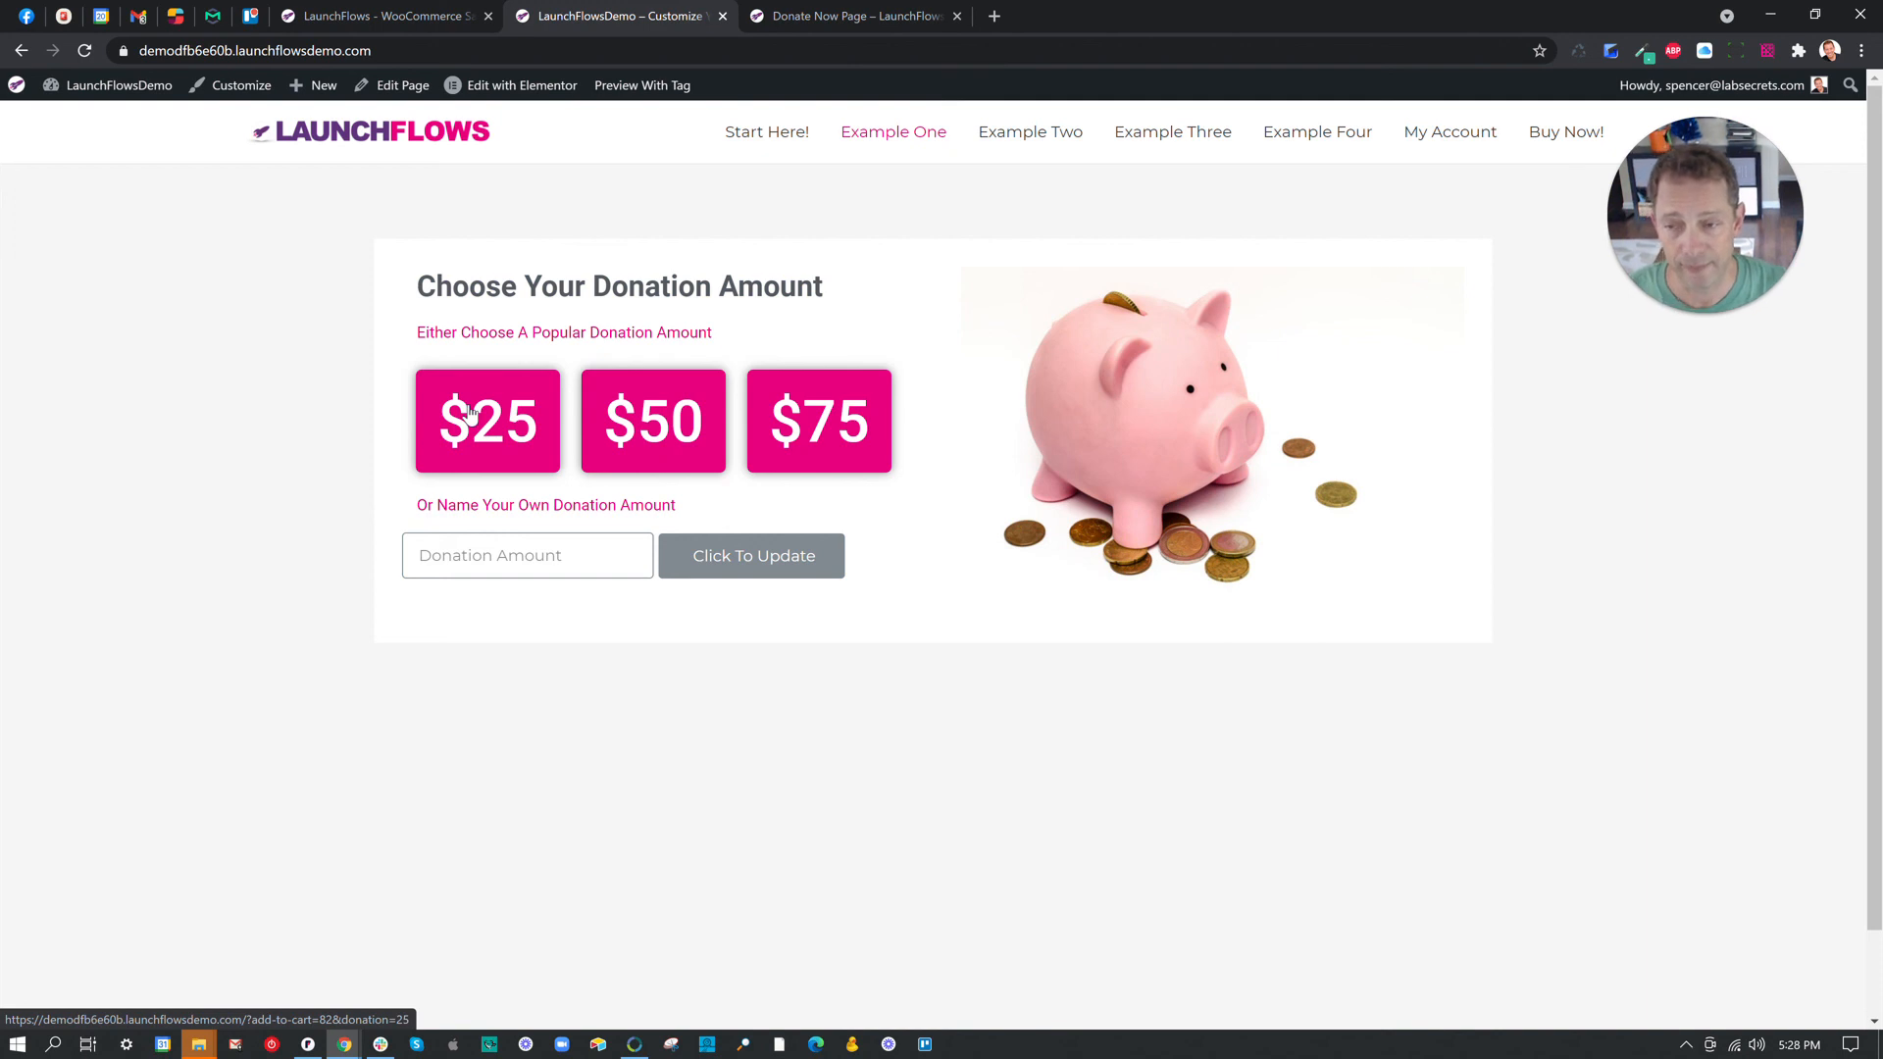
pyautogui.moveTo(1760, 242)
pyautogui.moveTo(1710, 214); pyautogui.dragTo(967, 112)
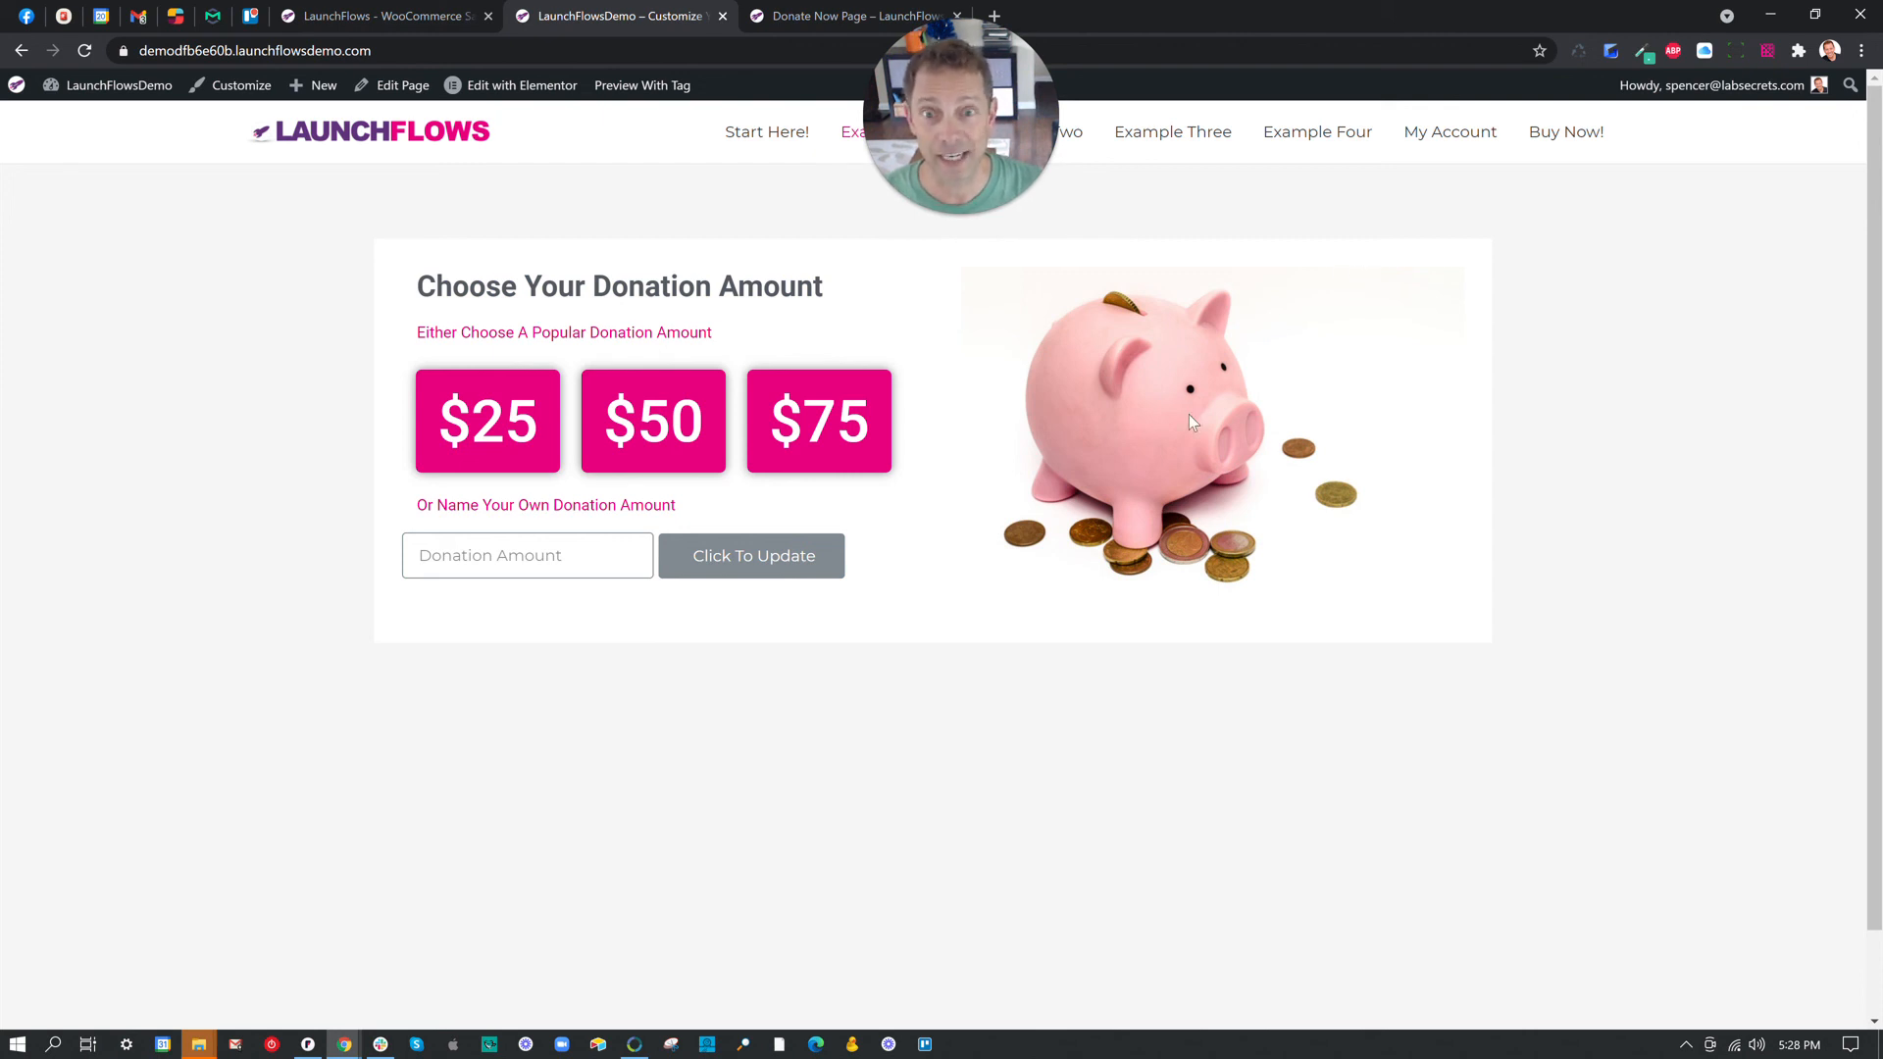
pyautogui.click(888, 1043)
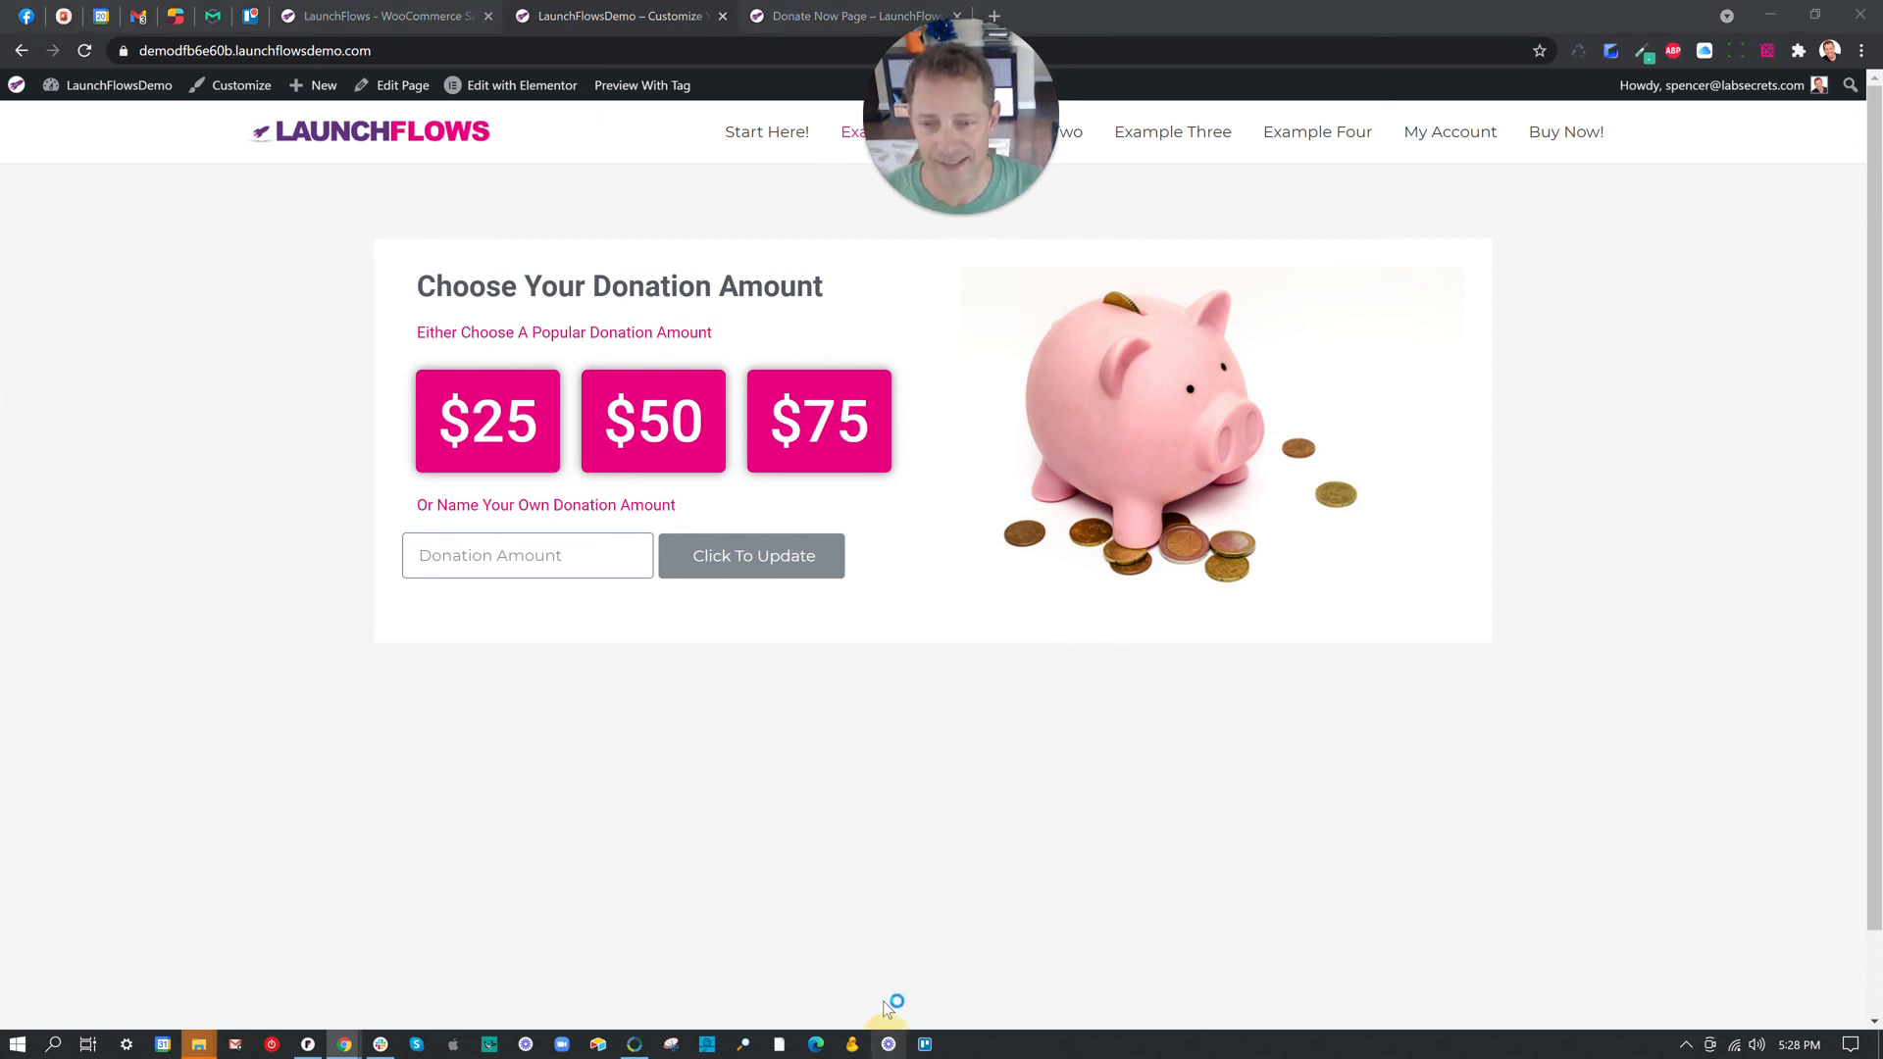